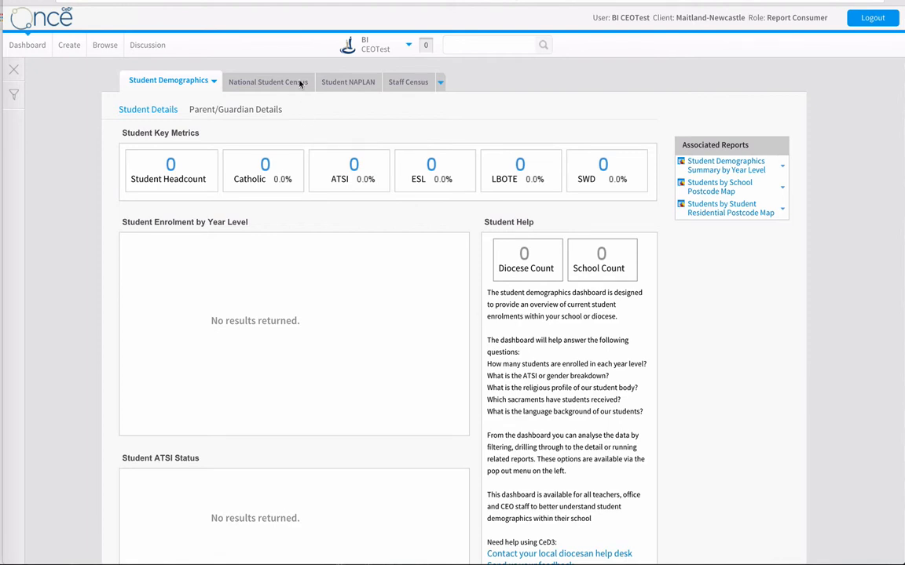
Create a new storyboard titled with the author's first name followed by "Test SB", leaving the subtitle and description empty.
click(69, 47)
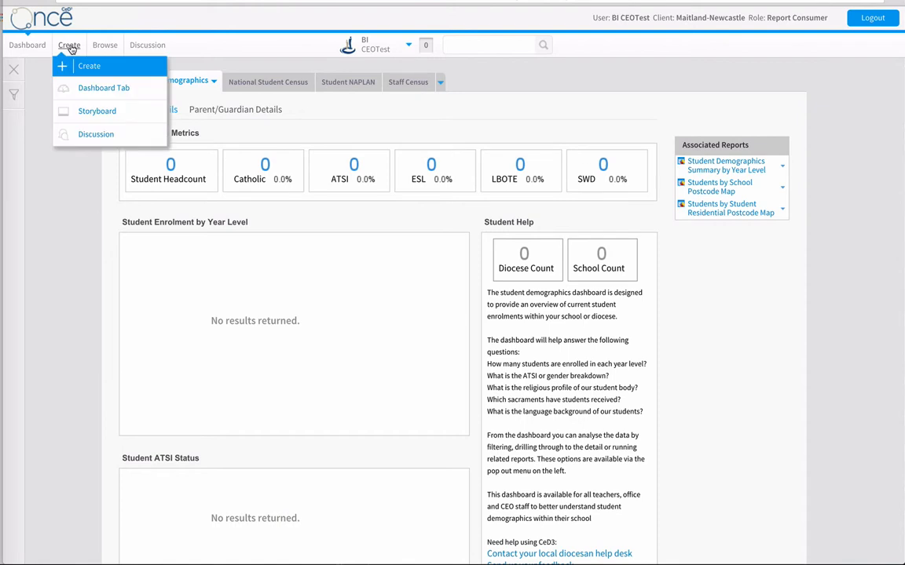
click(110, 113)
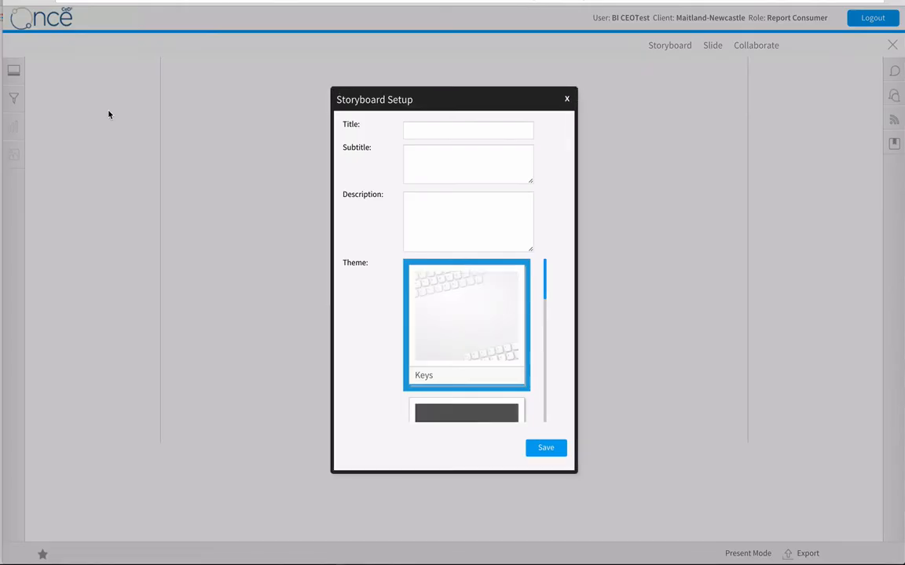
click(428, 129)
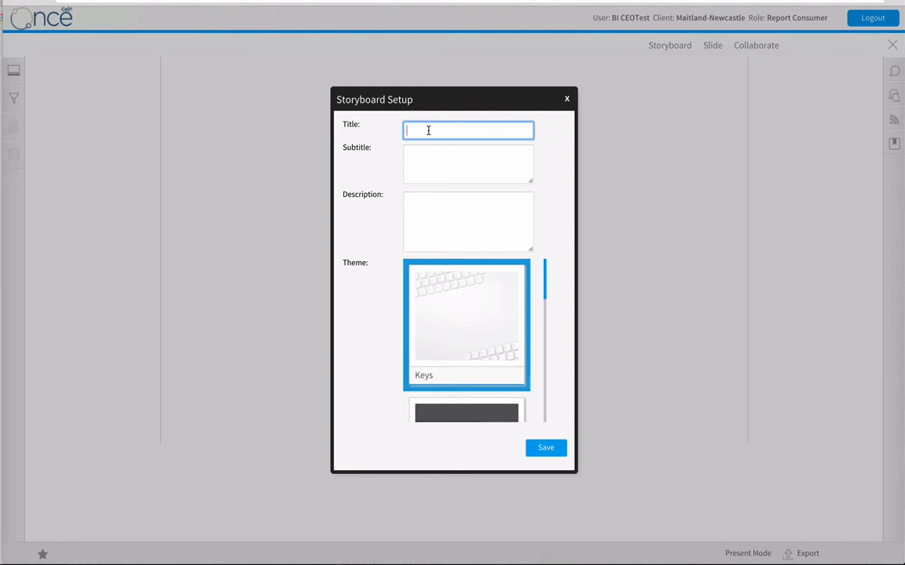
text(Brad )
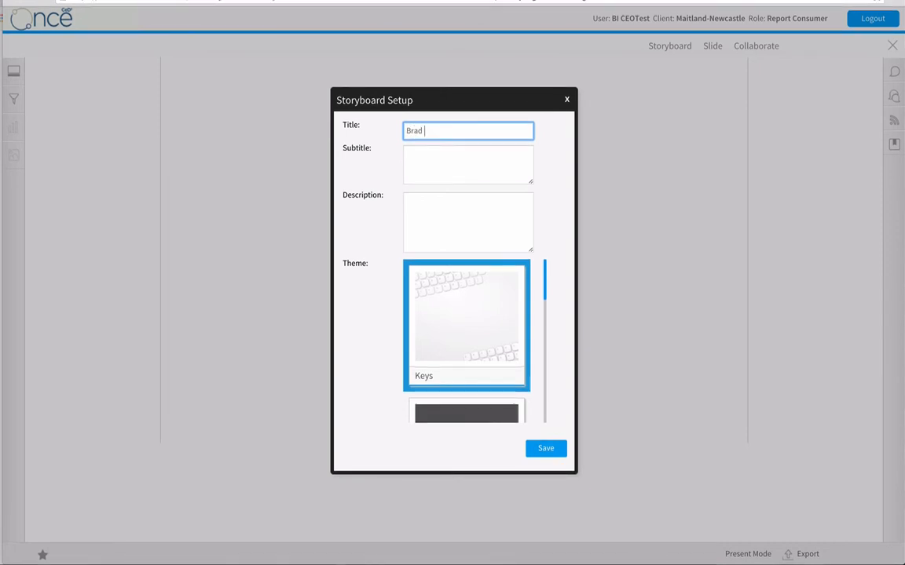
text(Test SB)
click(469, 171)
click(449, 219)
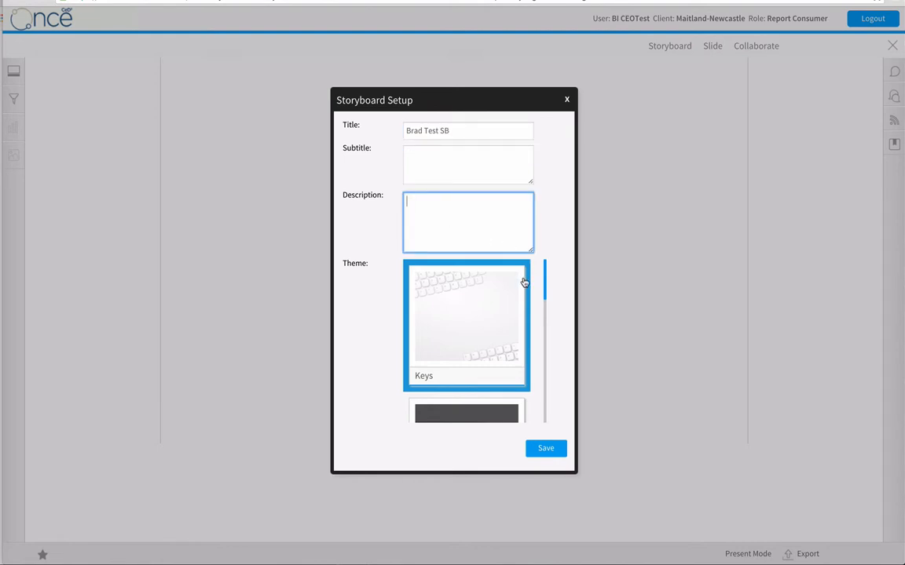
Choose the blue-and-yellow theme listed below Simple Theme and save the storyboard setup.
drag(545, 282, 547, 393)
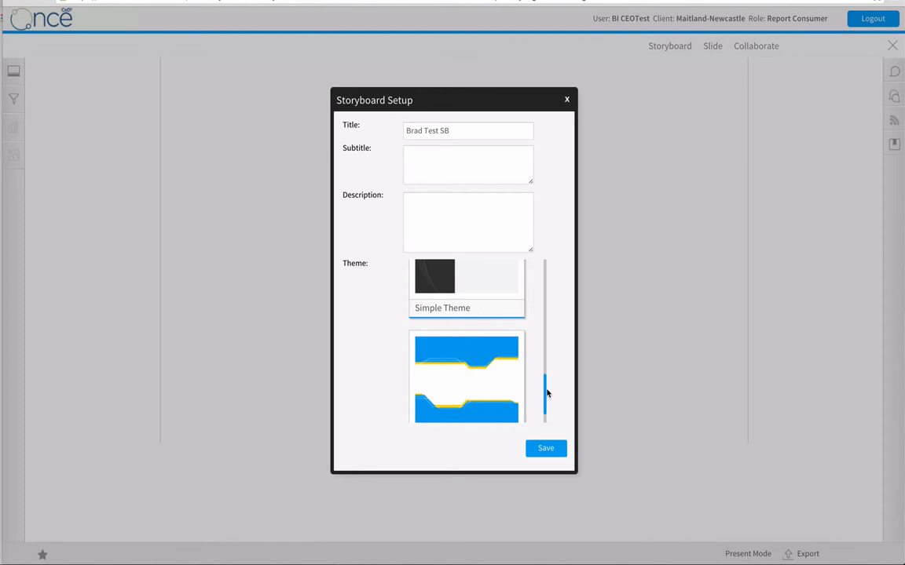
click(448, 387)
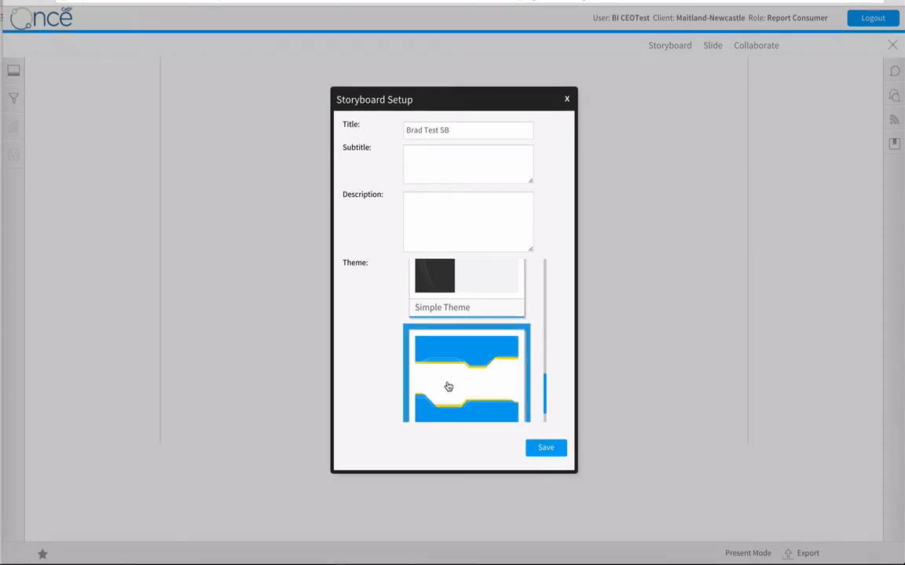
click(546, 449)
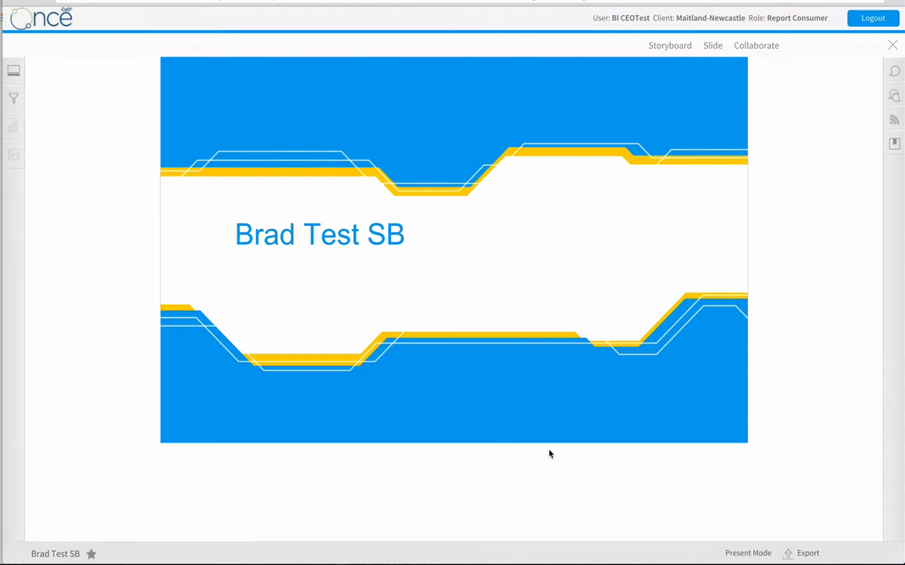
Start a new slide after the title slide and bring up the available slide templates.
mouse_move(685, 205)
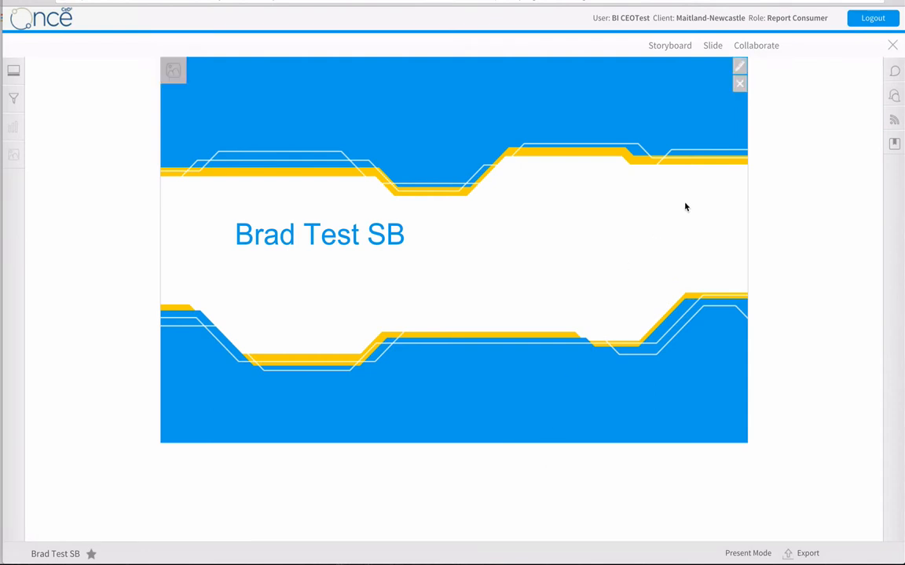
click(703, 48)
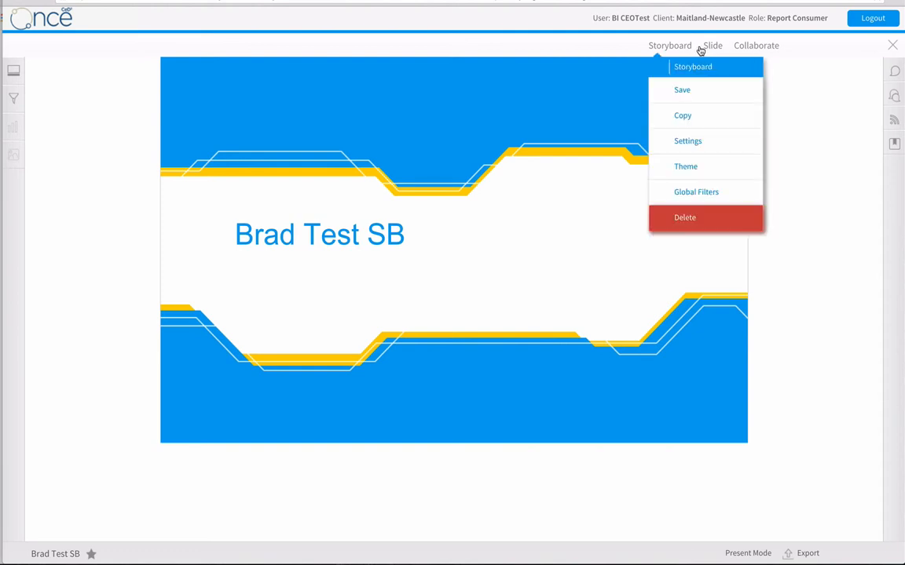
click(709, 48)
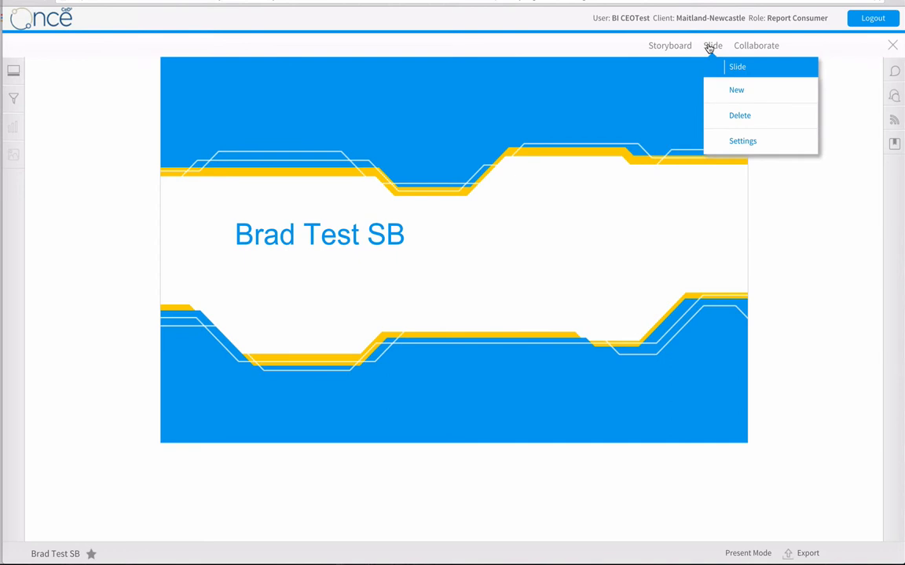
click(736, 91)
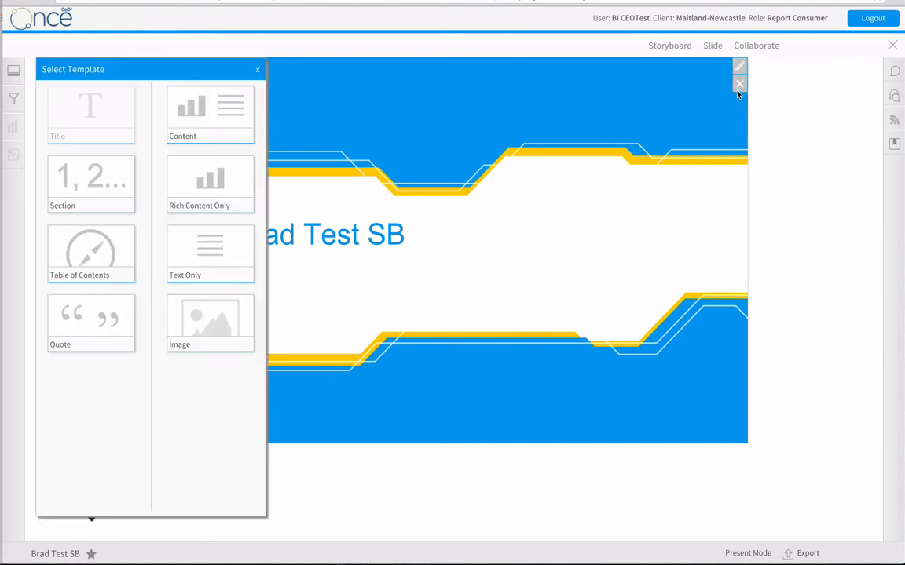
click(100, 185)
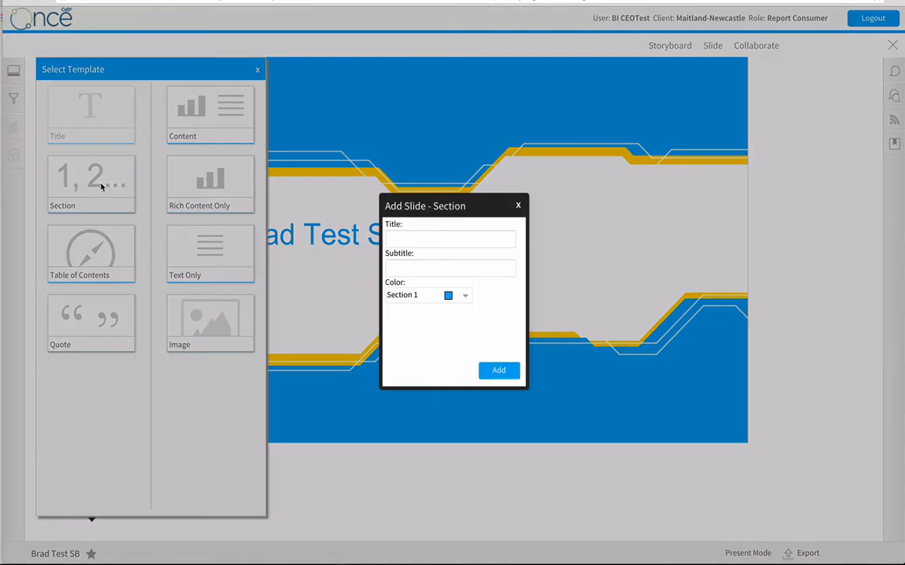
click(423, 244)
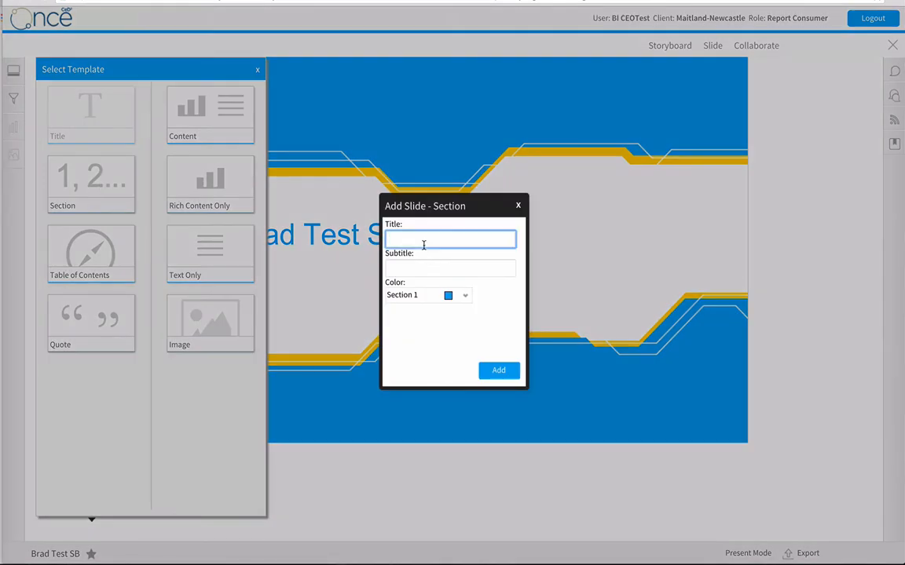
click(517, 207)
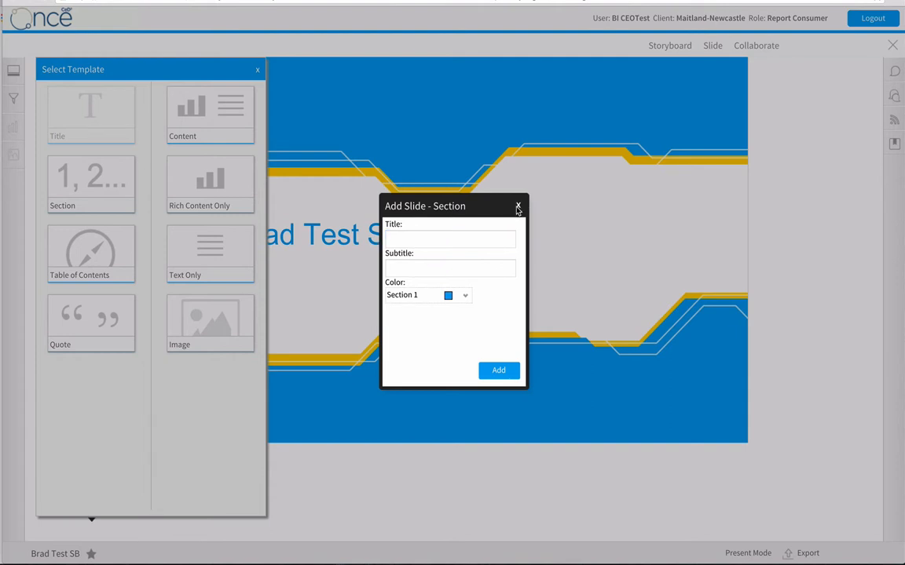
Add a Table of Contents slide to the storyboard.
click(94, 254)
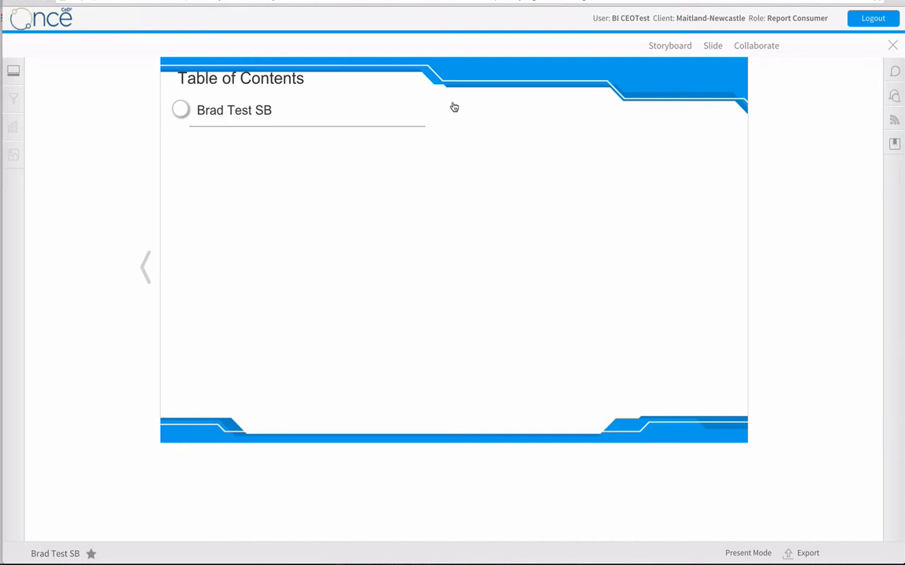
Add a Section slide titled "Student Census Data" using the blue Section 1 color.
click(713, 47)
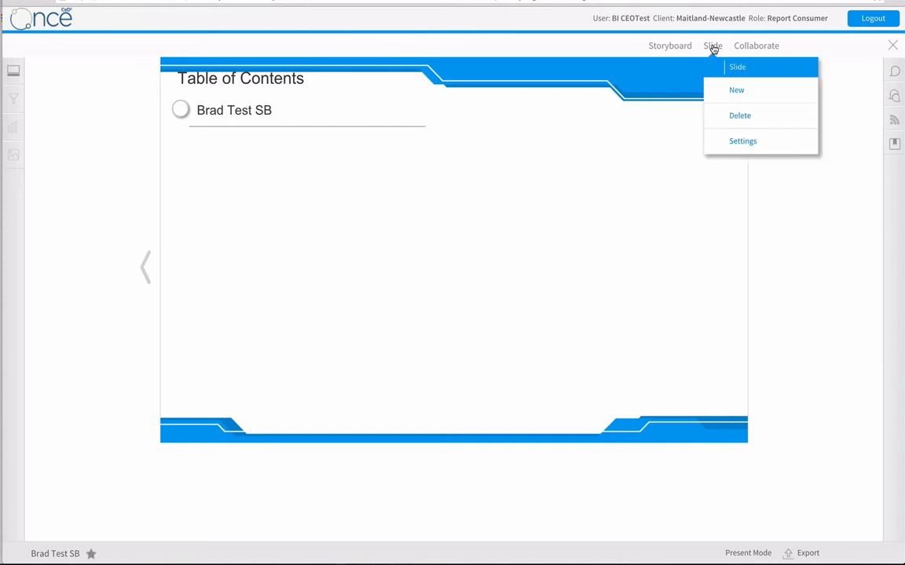
click(734, 91)
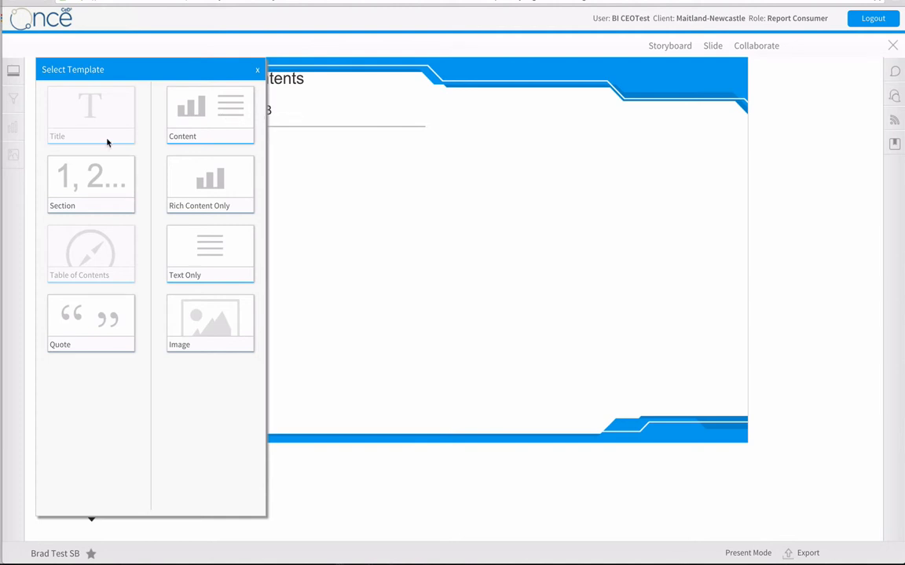
click(90, 188)
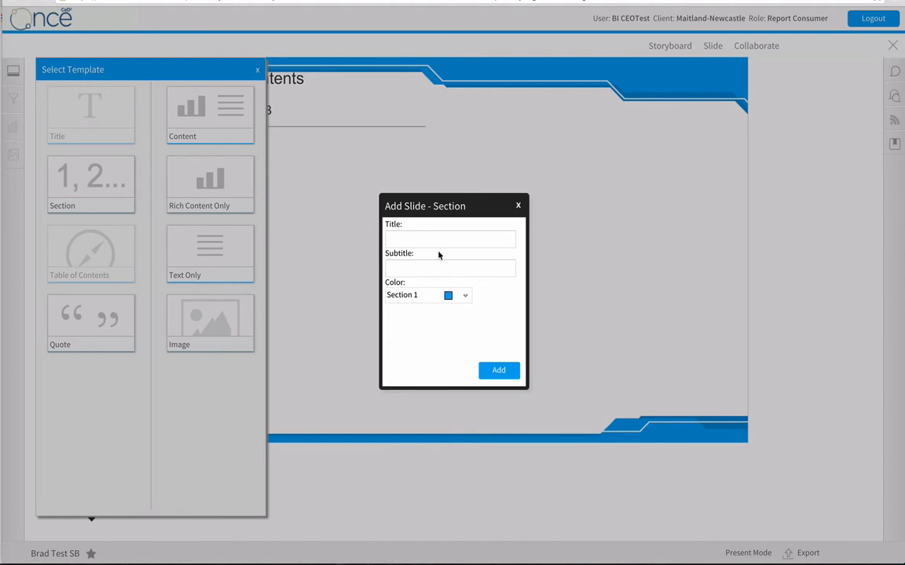
click(418, 239)
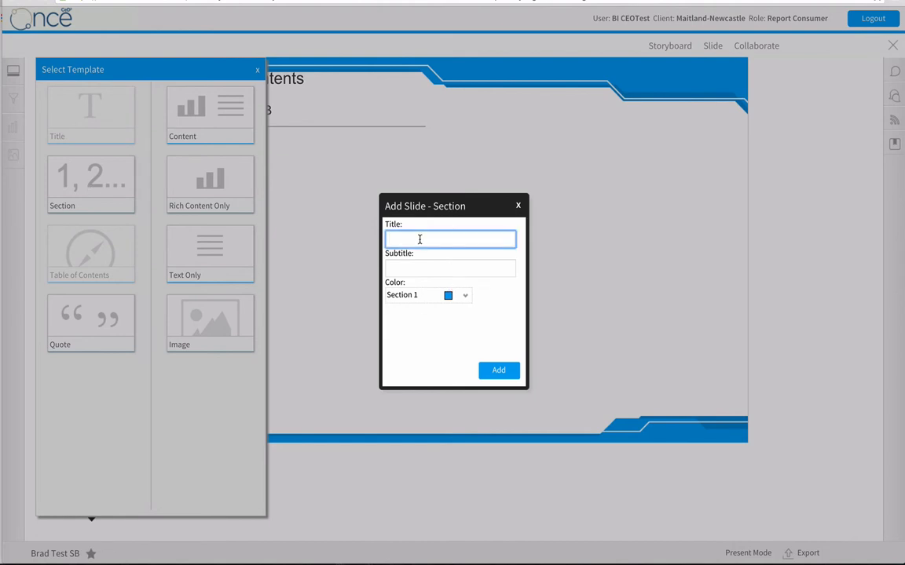
text(Studen)
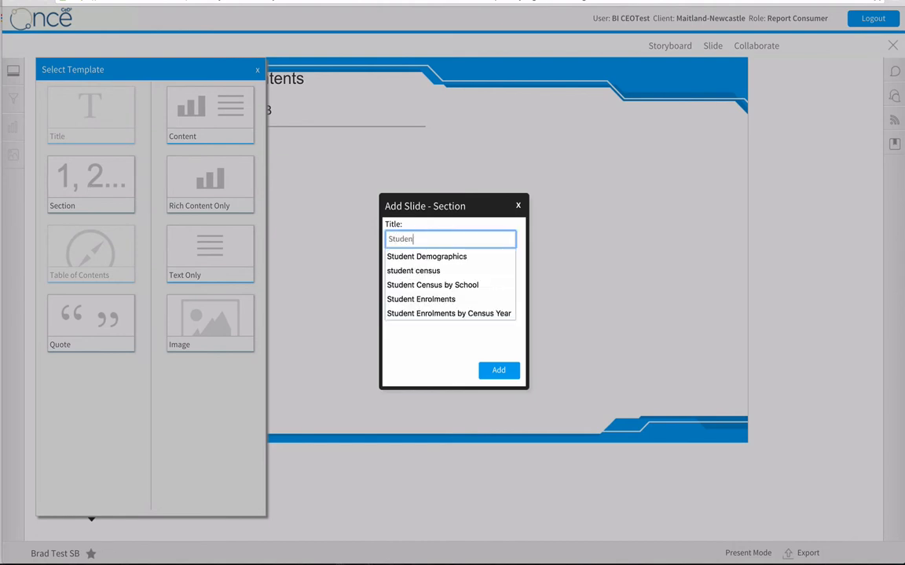
text(t Censu)
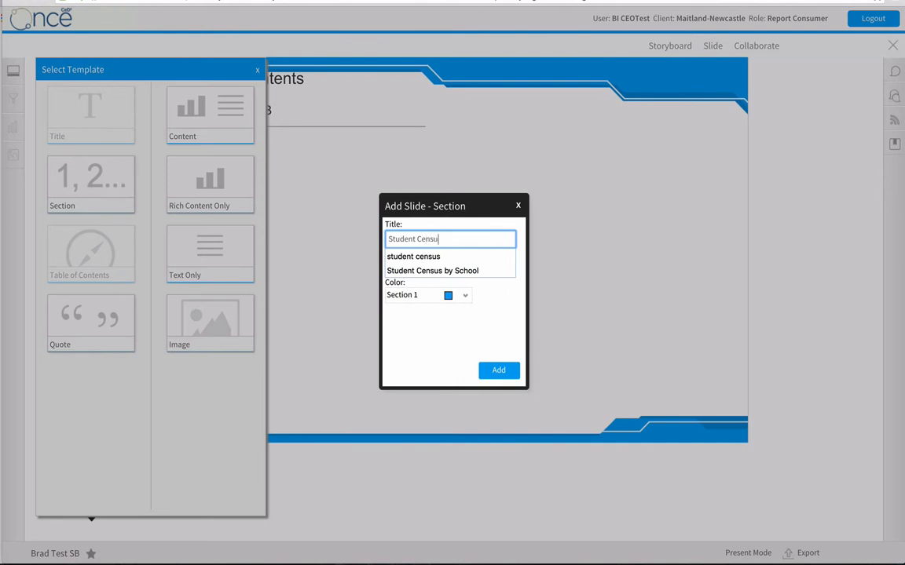
text(s Data)
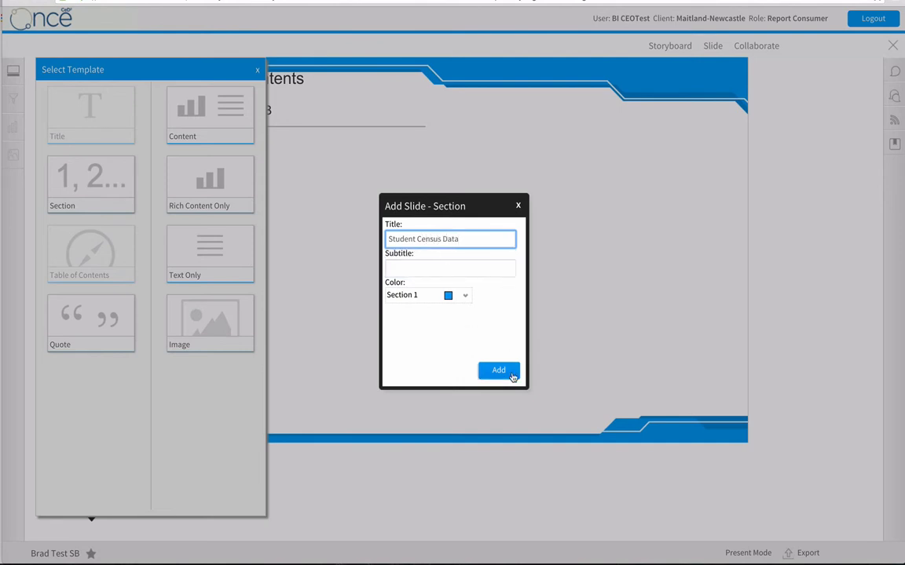
click(465, 296)
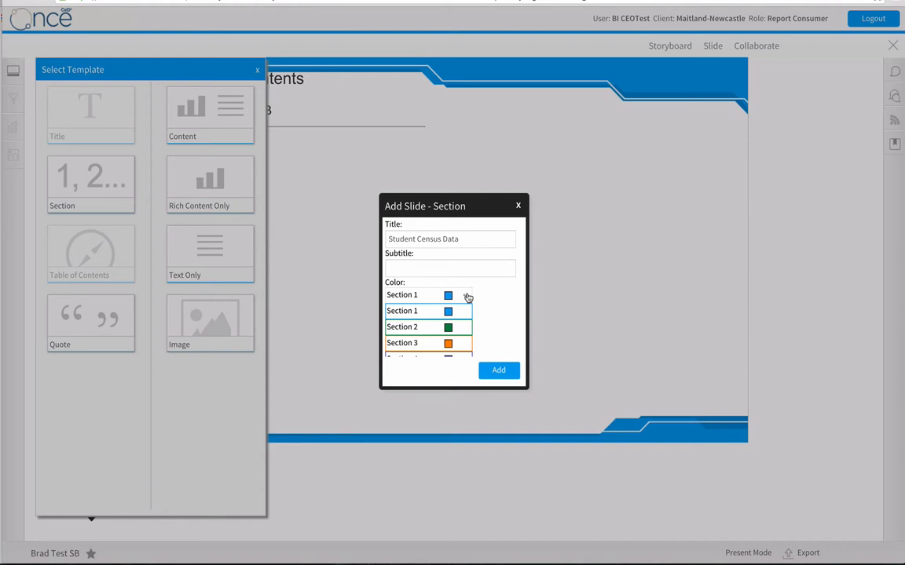
click(421, 310)
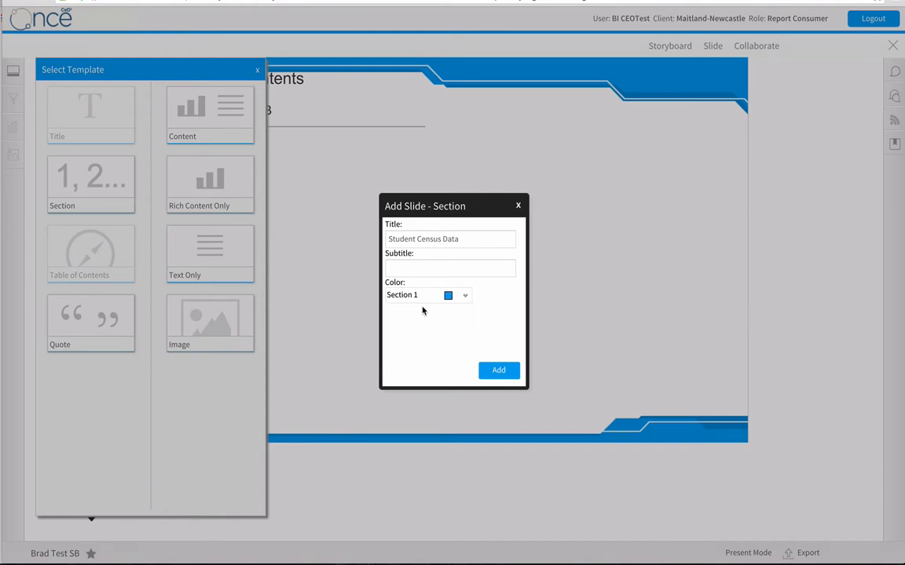
click(500, 367)
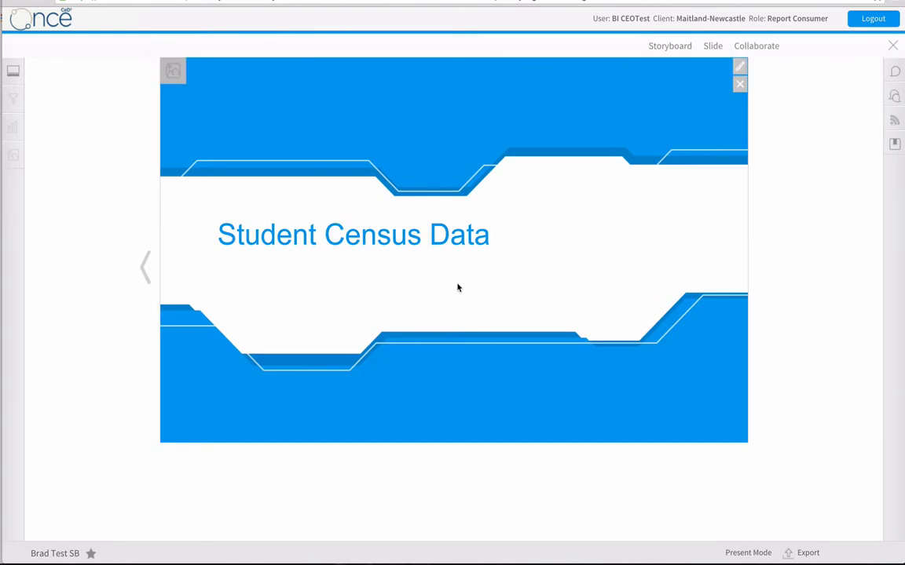
Add a Content slide titled "Student Enrolments over time" without a subtitle.
click(713, 47)
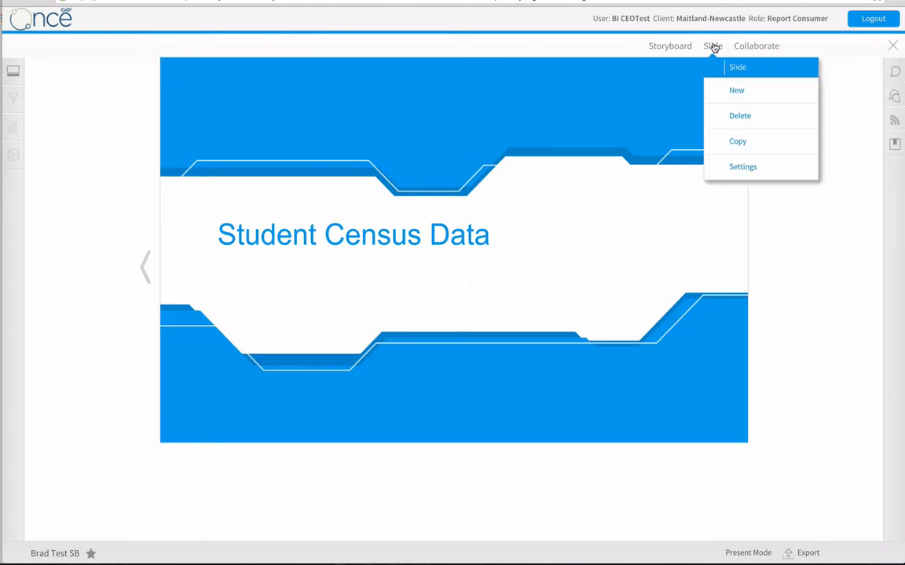
click(738, 92)
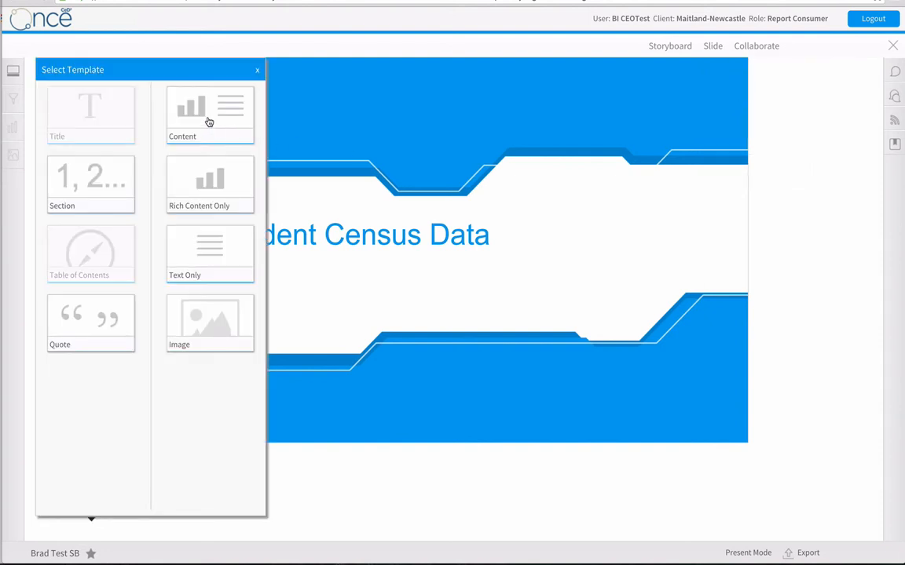
click(213, 116)
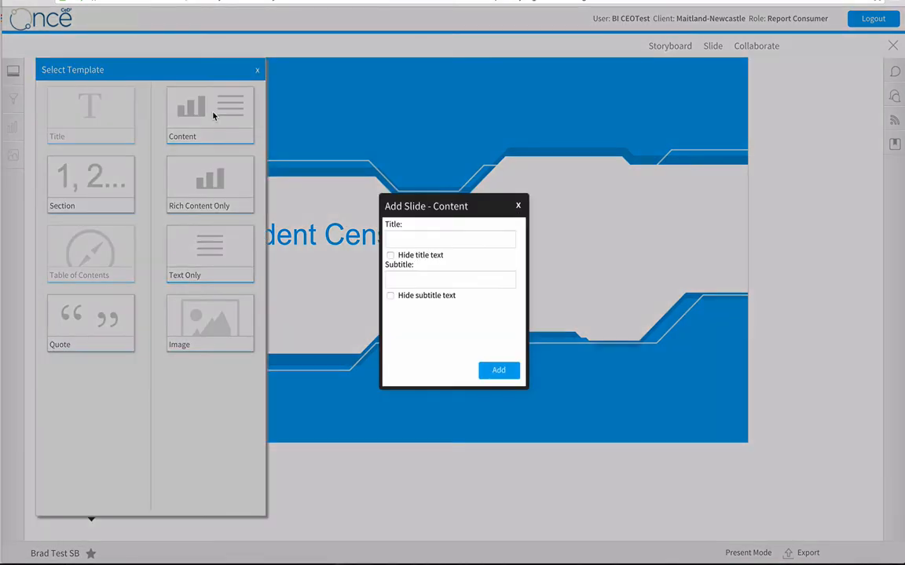
click(426, 238)
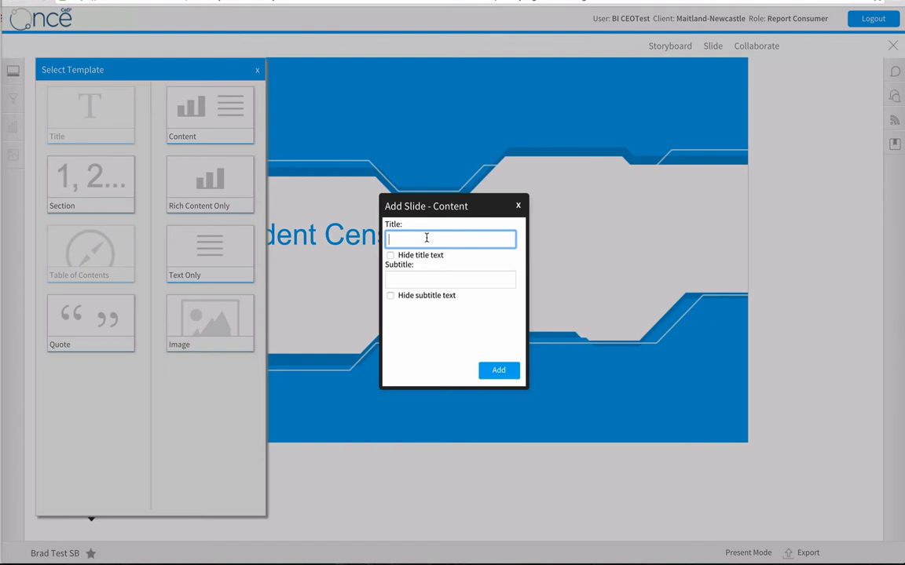
text(St)
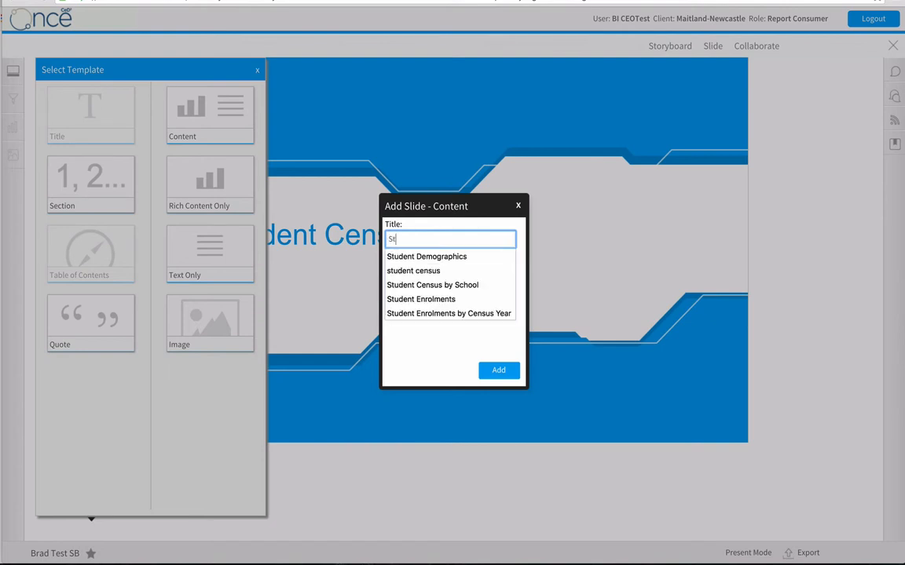
text(udent Enro)
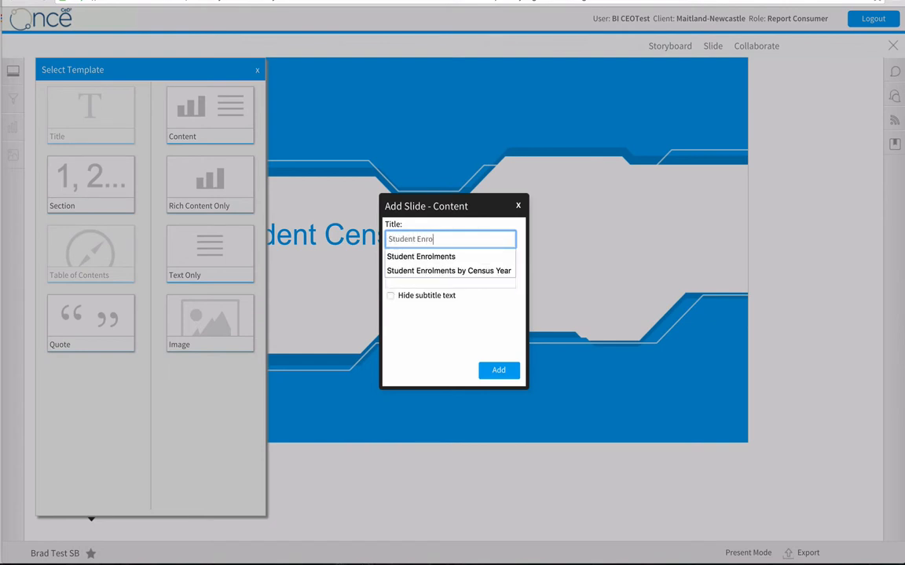
text(lments)
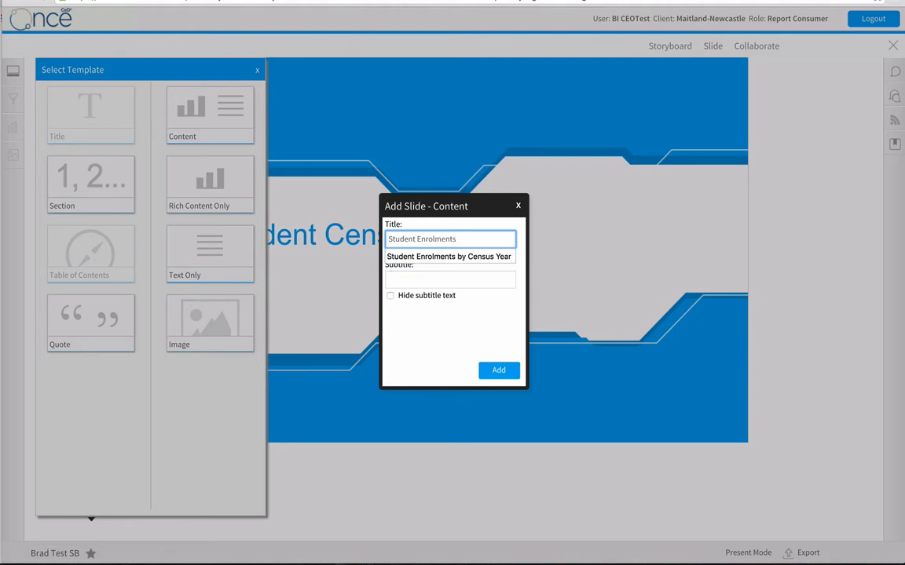
text( over time)
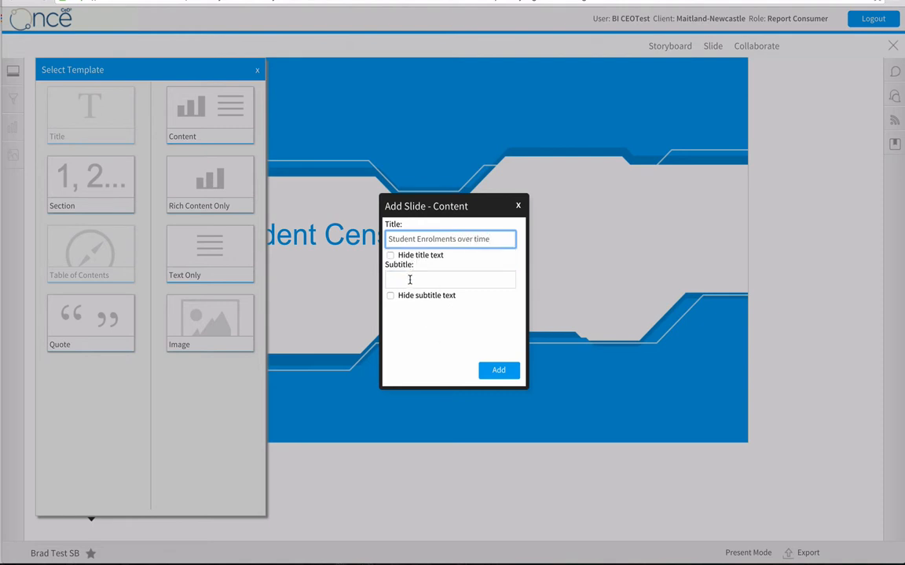
click(497, 370)
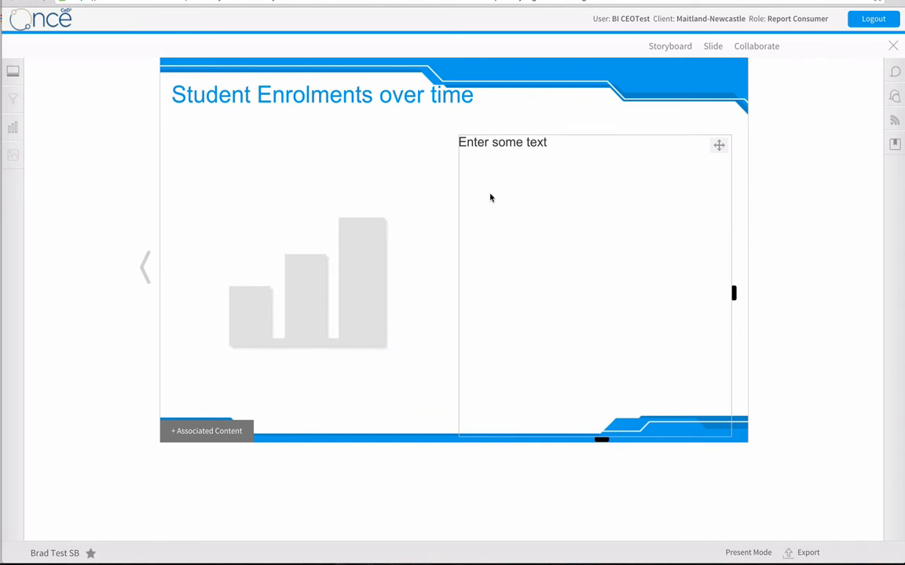
Filter the available reports to the Student Reports (CEnet Centralised) category and the National Census (CEnet Centralised) sub category.
click(13, 128)
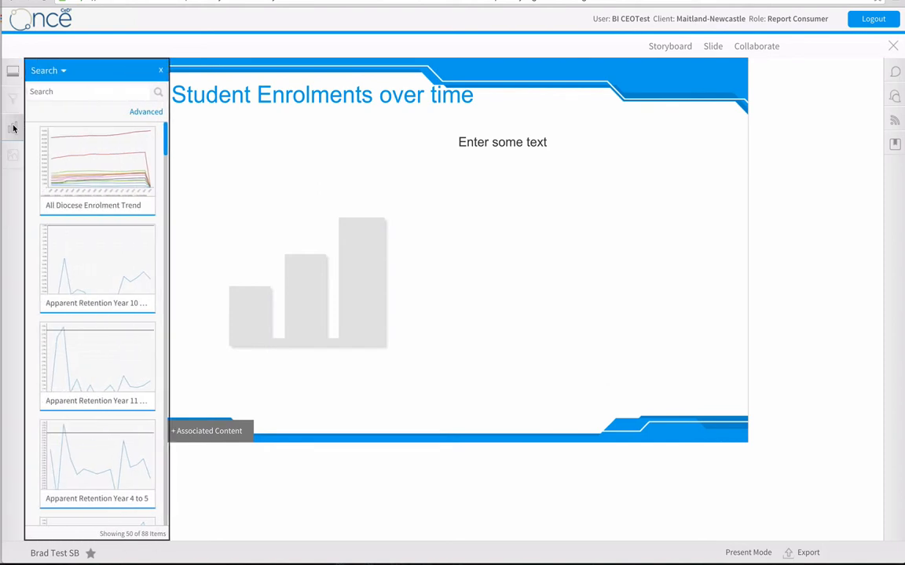
click(142, 111)
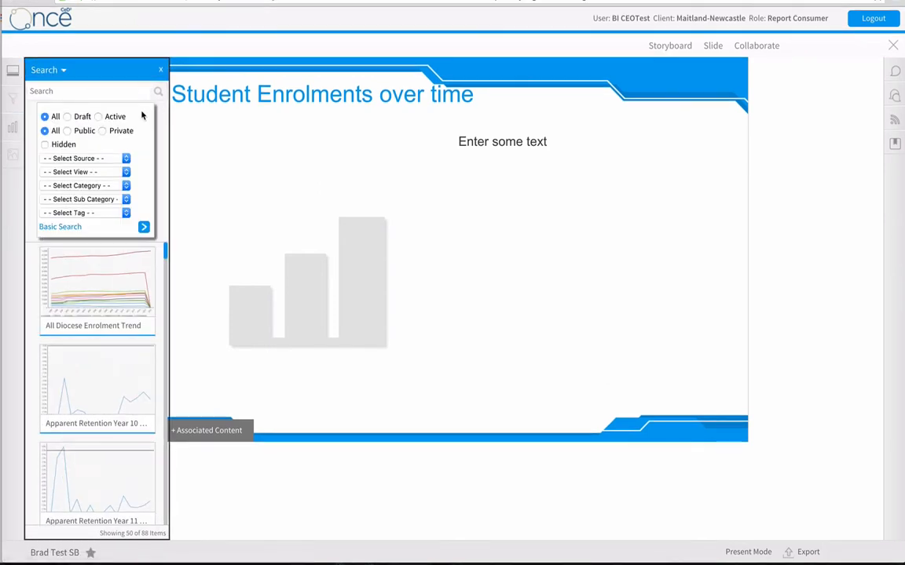
click(88, 185)
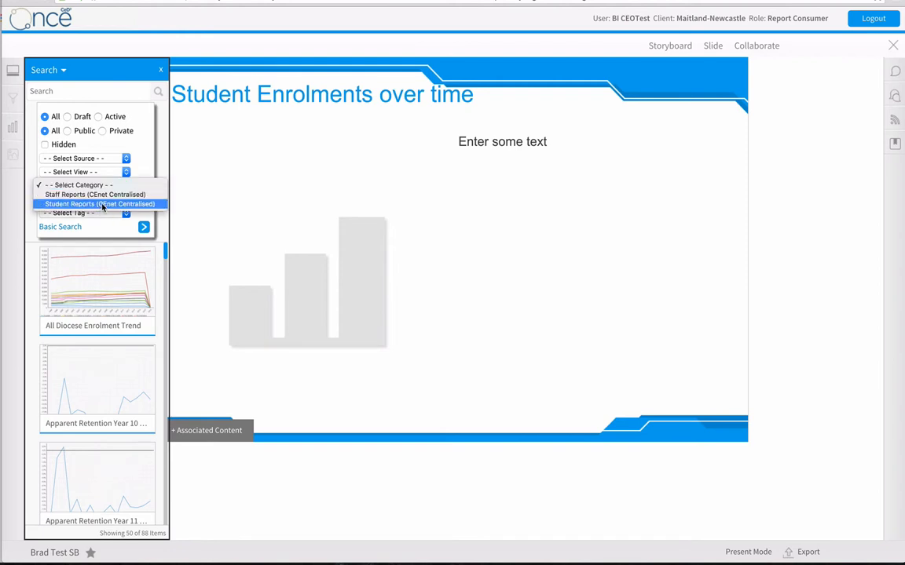
click(102, 207)
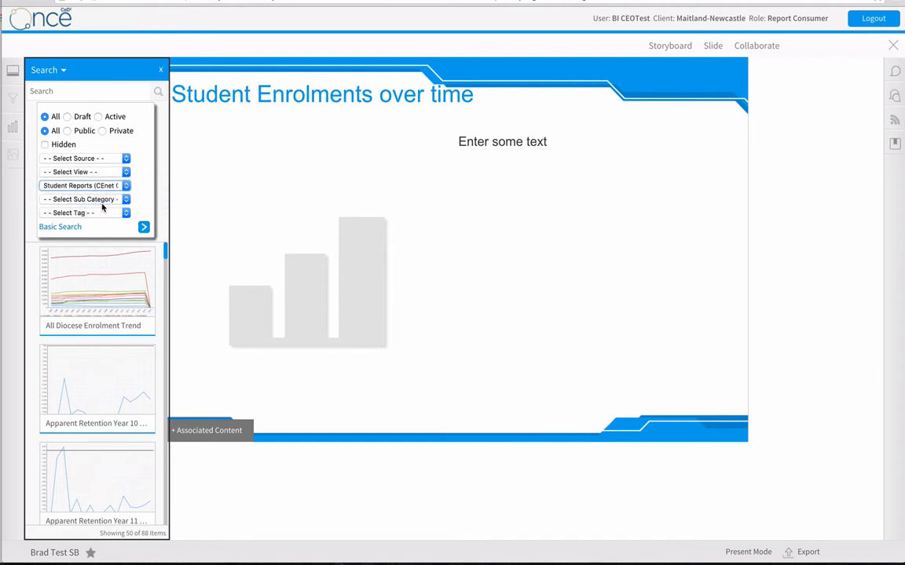
click(104, 201)
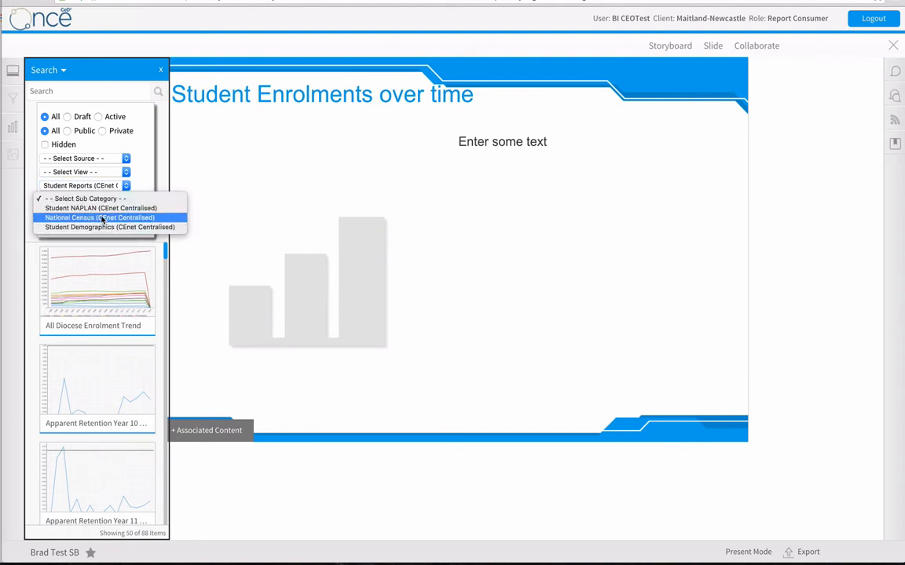
click(102, 218)
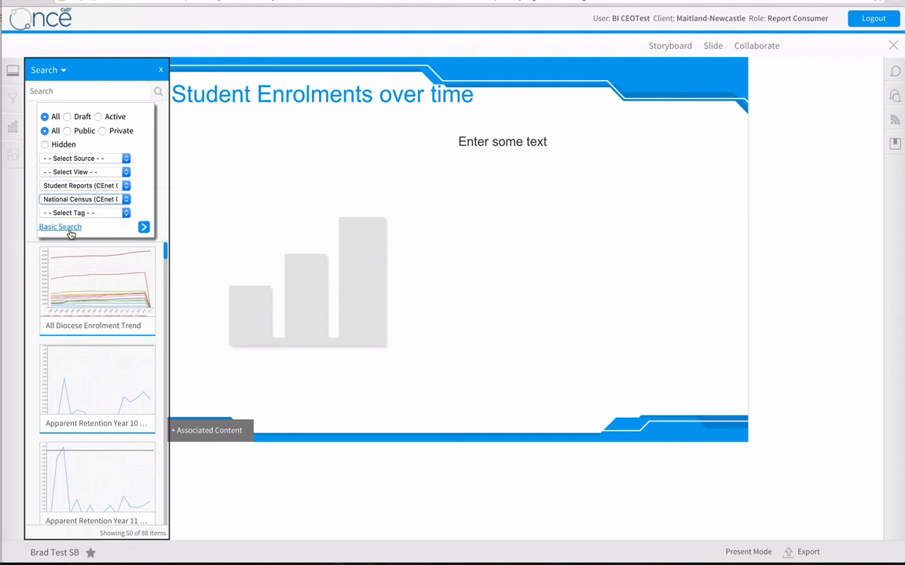
click(65, 227)
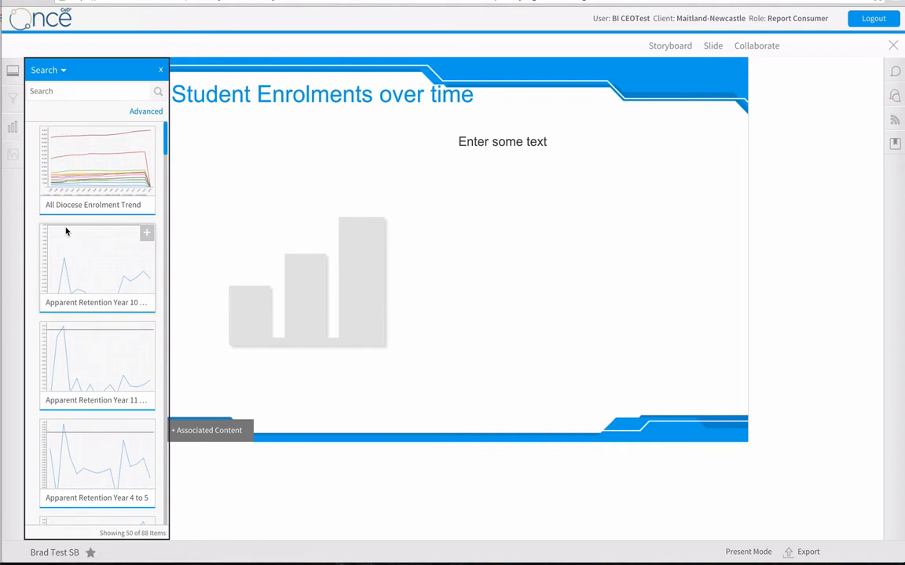
click(139, 117)
click(144, 228)
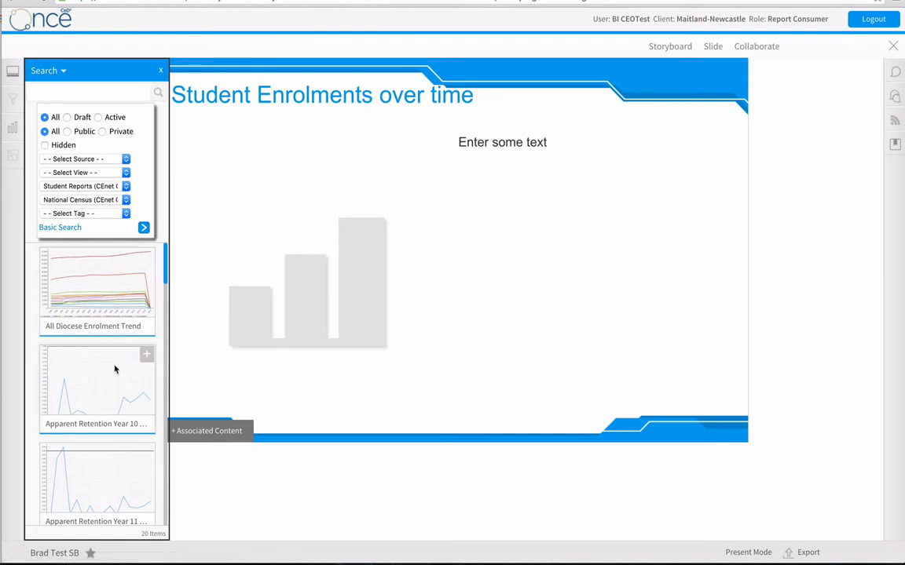
Place the single-line Student Census Enrolment chart from the filtered reports into the slide's chart placeholder.
drag(165, 277, 177, 454)
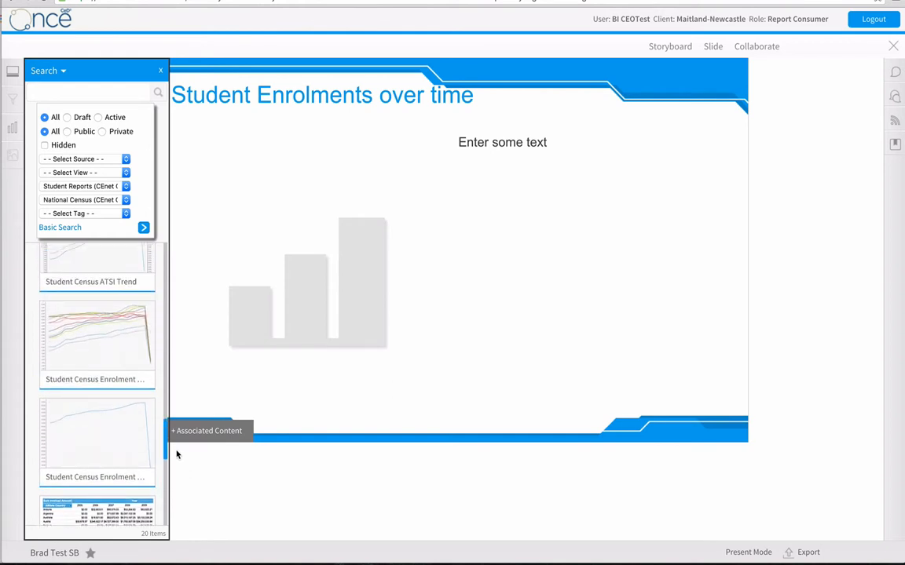
mouse_move(120, 402)
drag(113, 446, 365, 255)
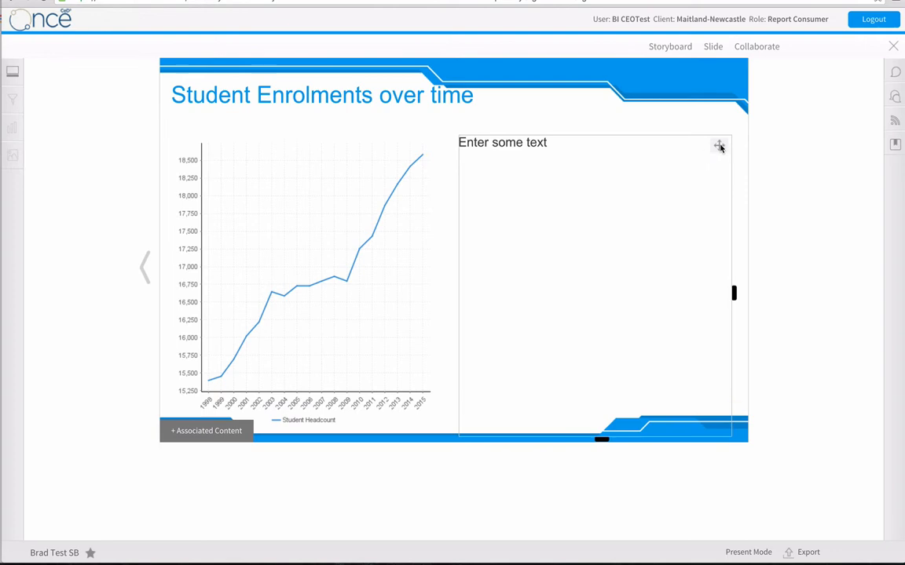
Move the text box above the enrolment chart and shorten it to give the chart more height.
drag(720, 145, 542, 121)
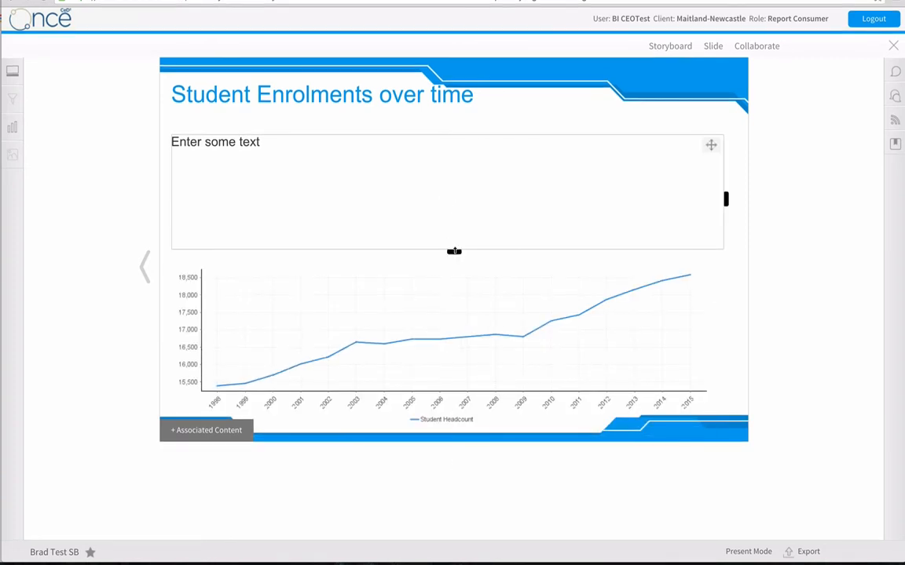
drag(454, 251, 455, 202)
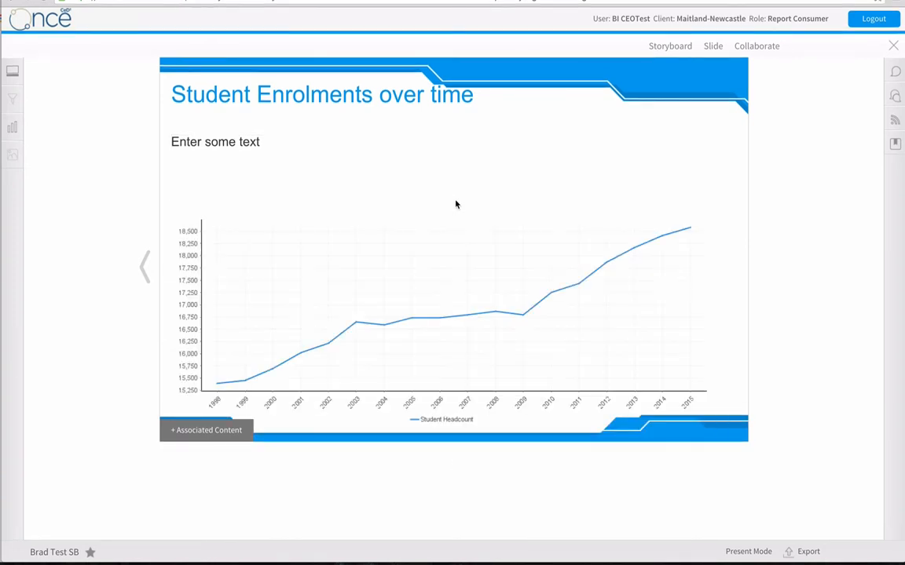
Replace the placeholder text above the chart with "Student enrolments since 1998 until 2015".
click(428, 183)
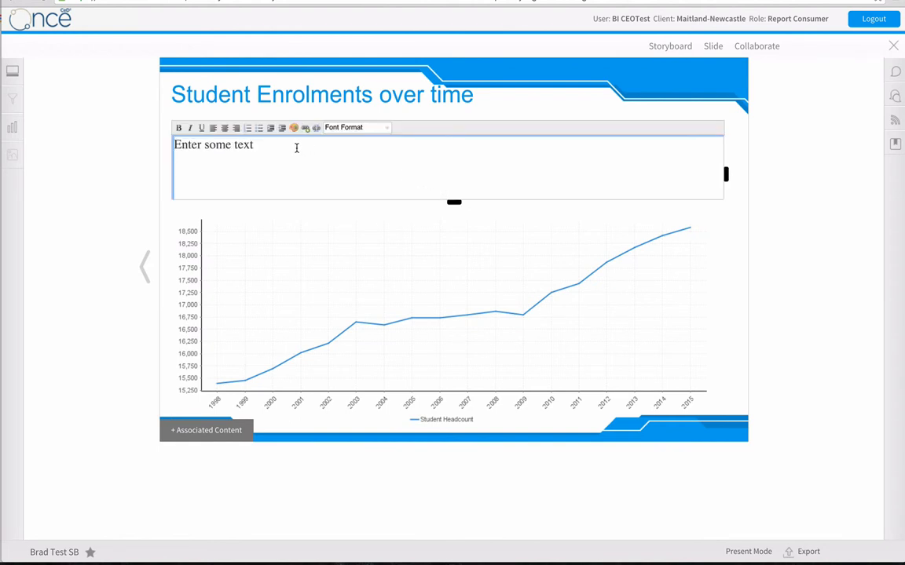
drag(296, 145, 111, 145)
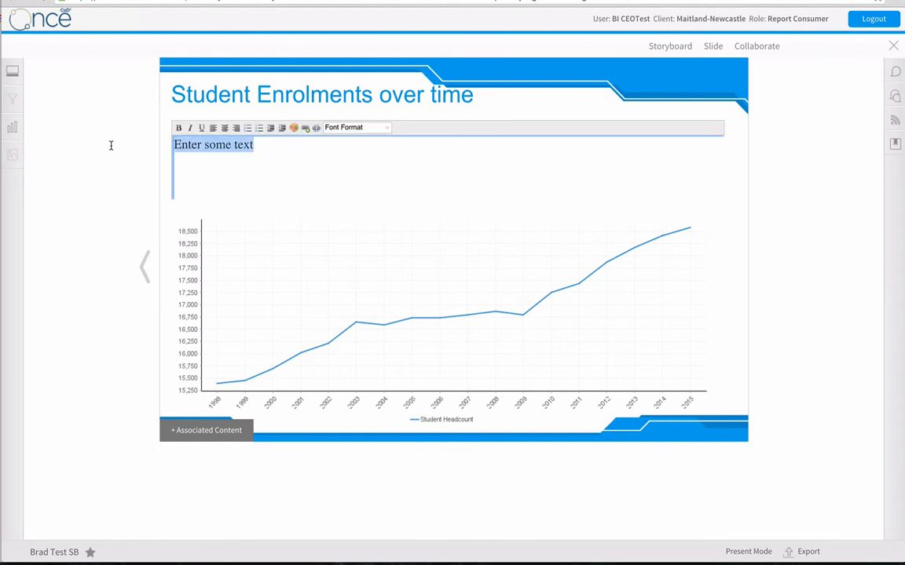
text(Student )
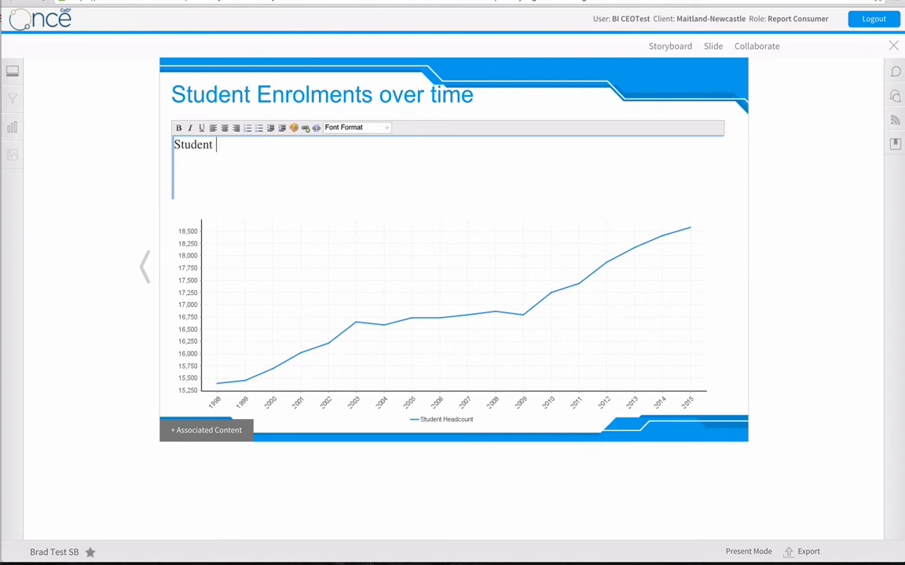
text(enrol)
key(BackSpace)
text(lents)
key(BackSpace)
key(BackSpace)
key(BackSpace)
key(BackSpace)
text(ments since )
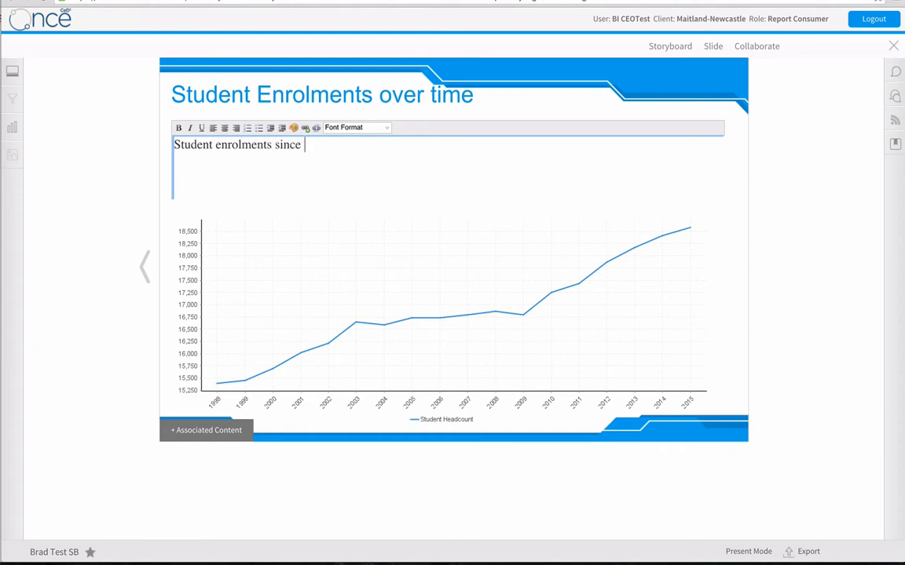
text(1998 until 2015)
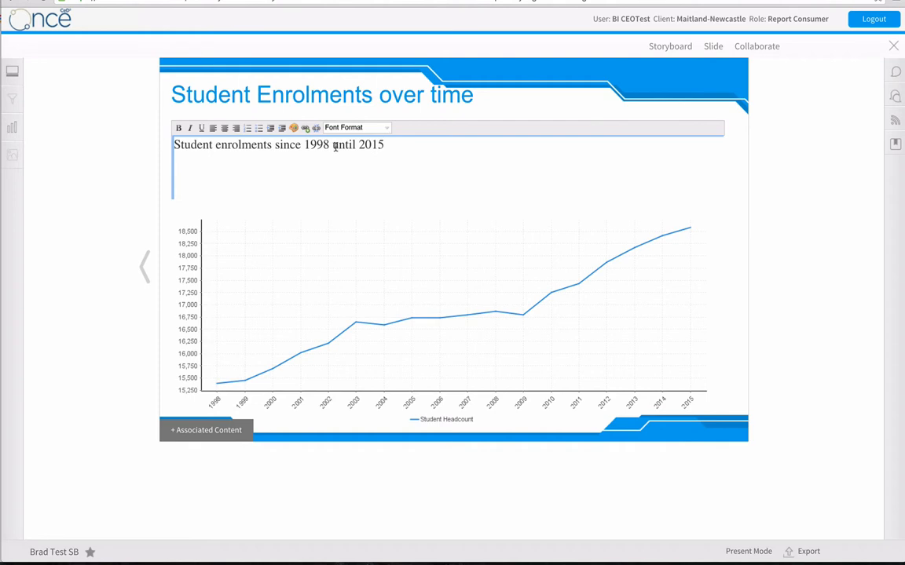
Make the word "Student" bold in the text above the chart and finish editing the text.
double_click(179, 145)
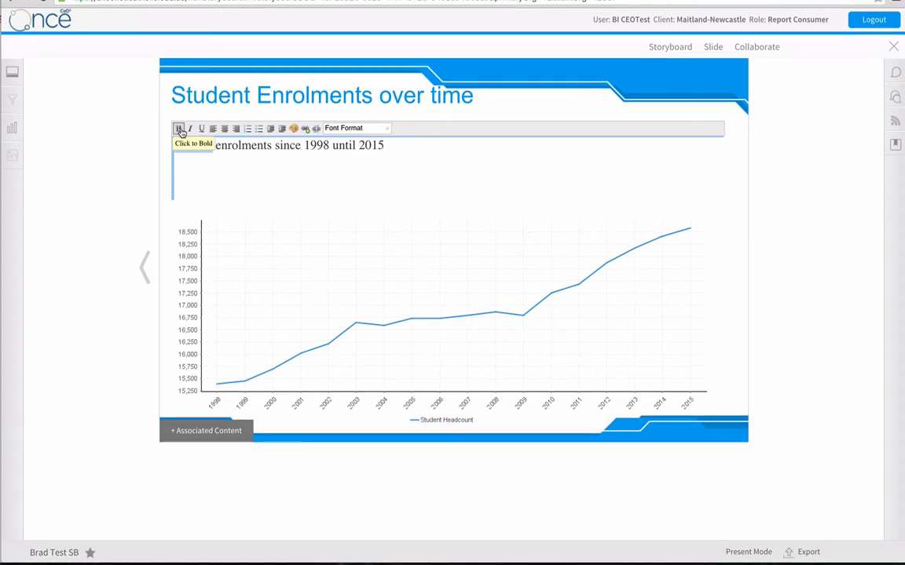
click(179, 128)
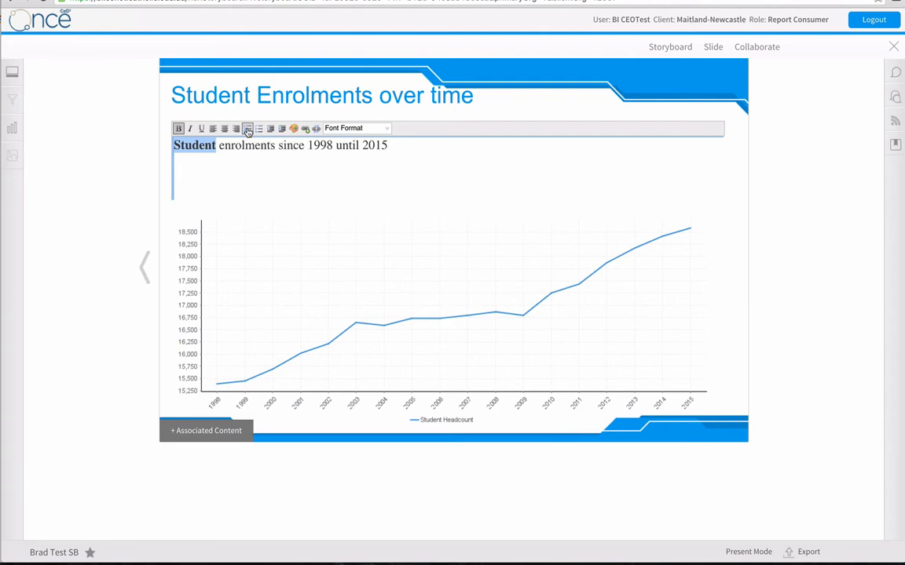
click(779, 184)
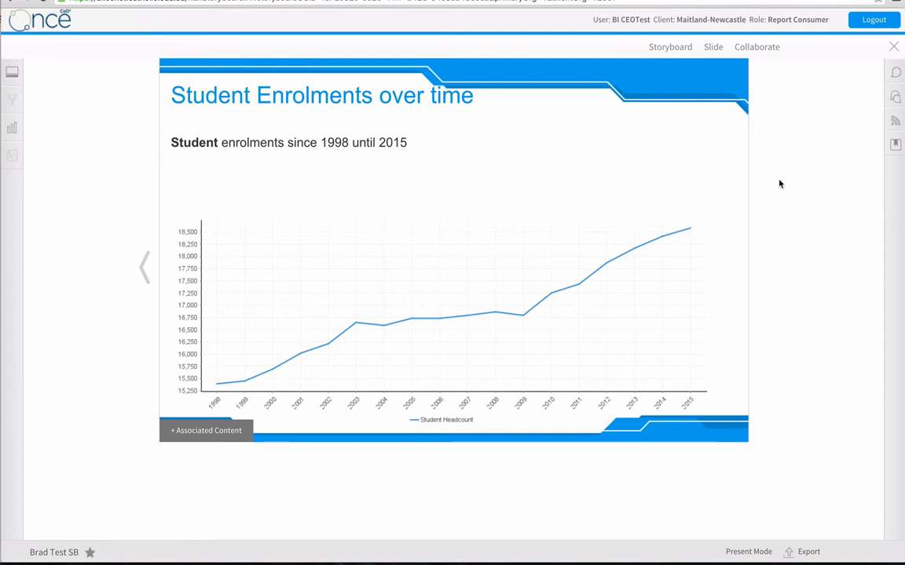
Add a Rich Content Only slide titled "Student enrolments by Year Level" without a subtitle.
click(714, 50)
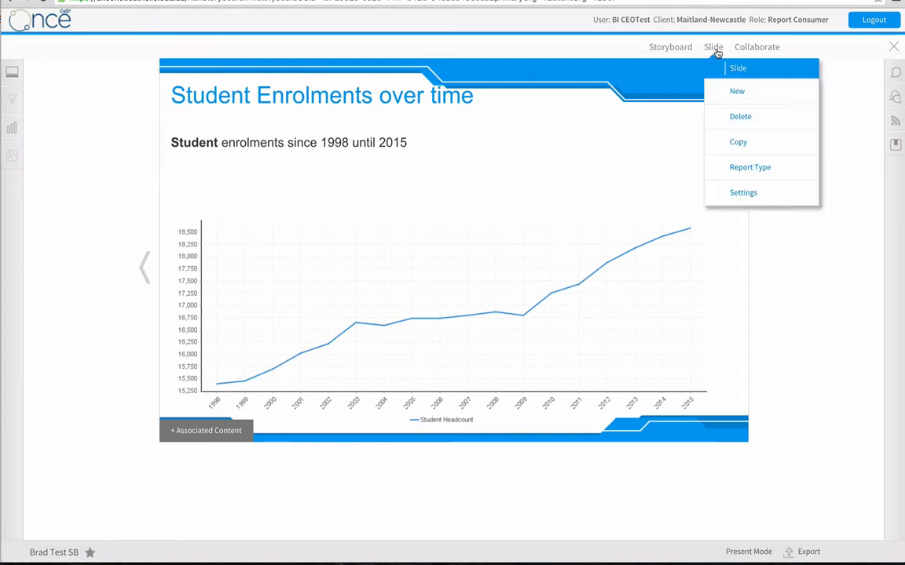
click(727, 95)
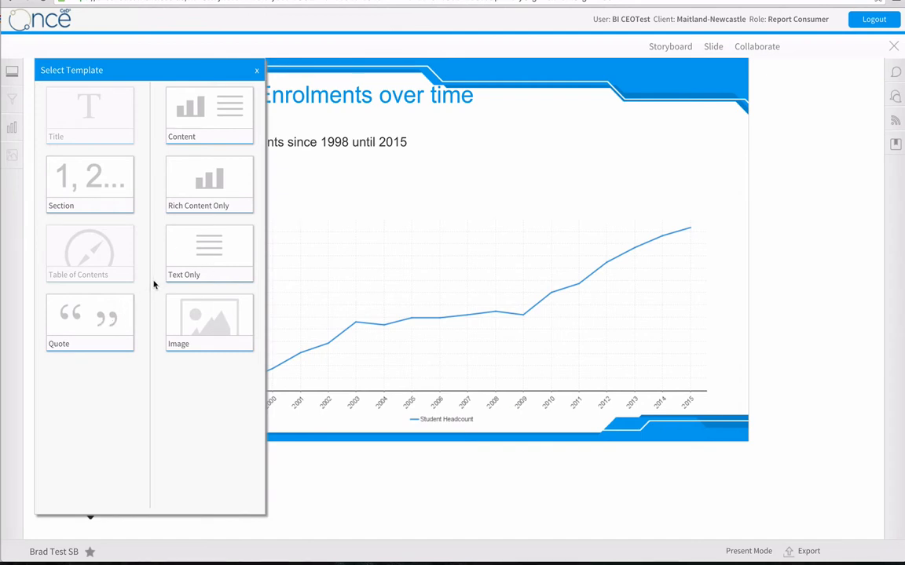
click(206, 192)
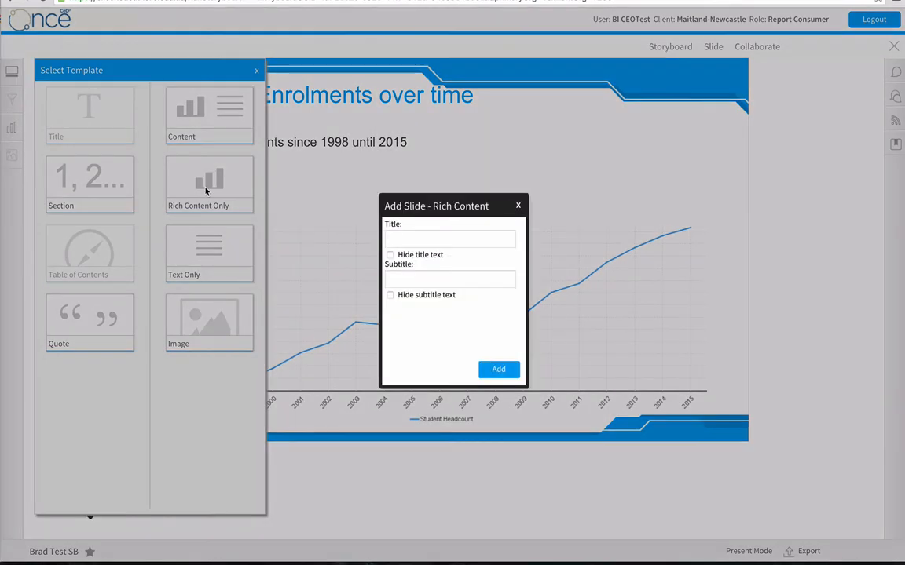
click(427, 237)
text(Studne)
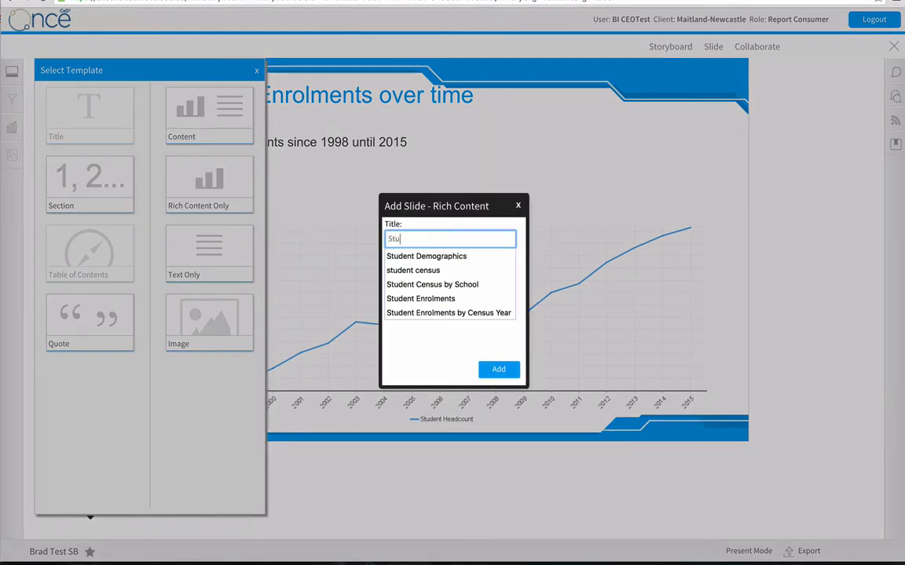
key(BackSpace)
key(BackSpace)
text(ent enr)
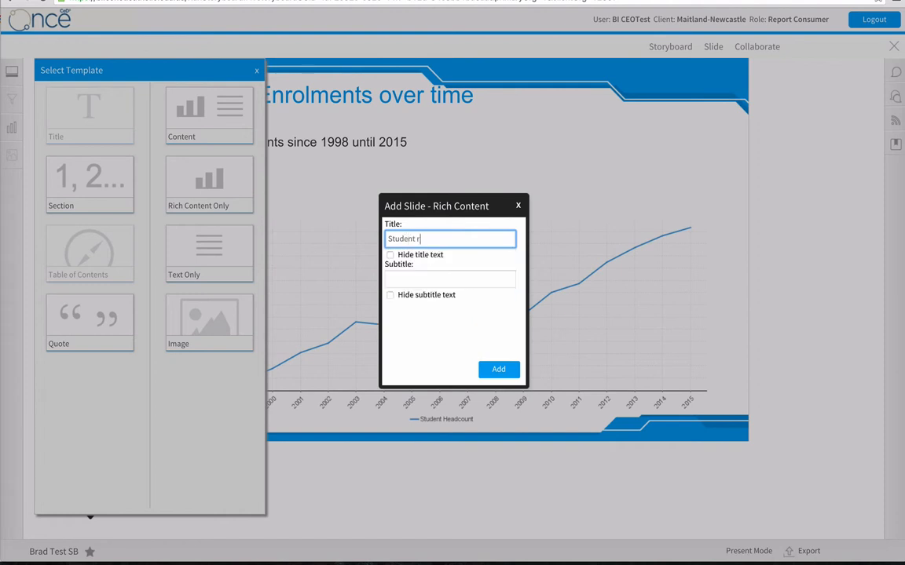
text(ol)
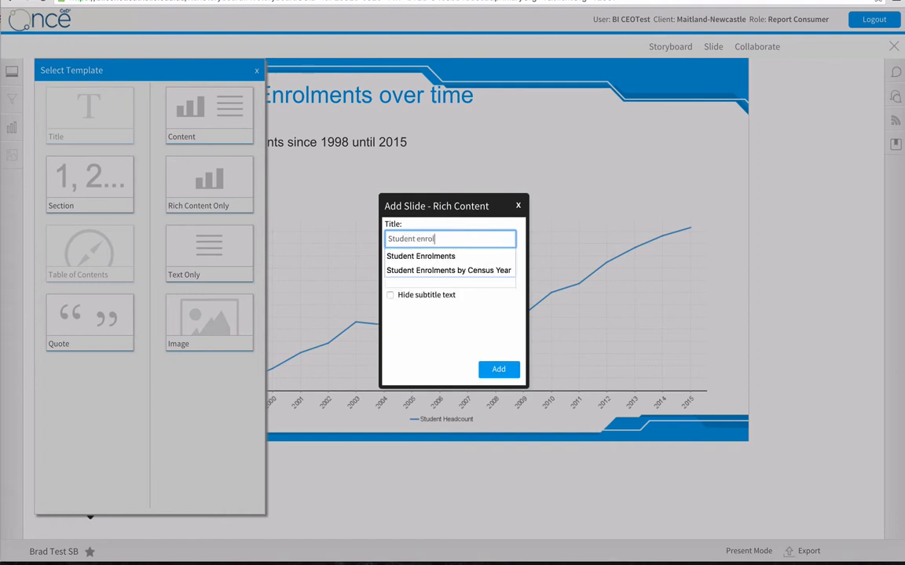
text(ments by )
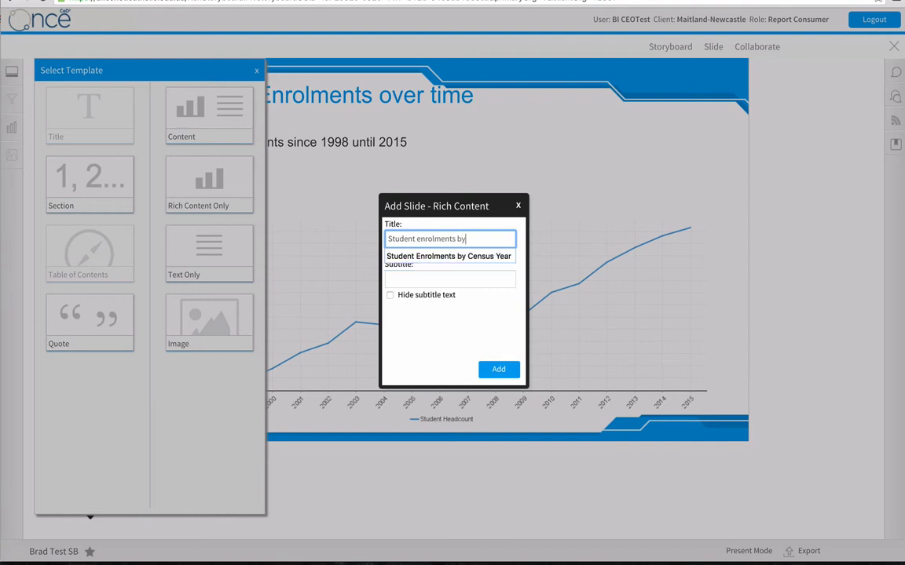
text(Year)
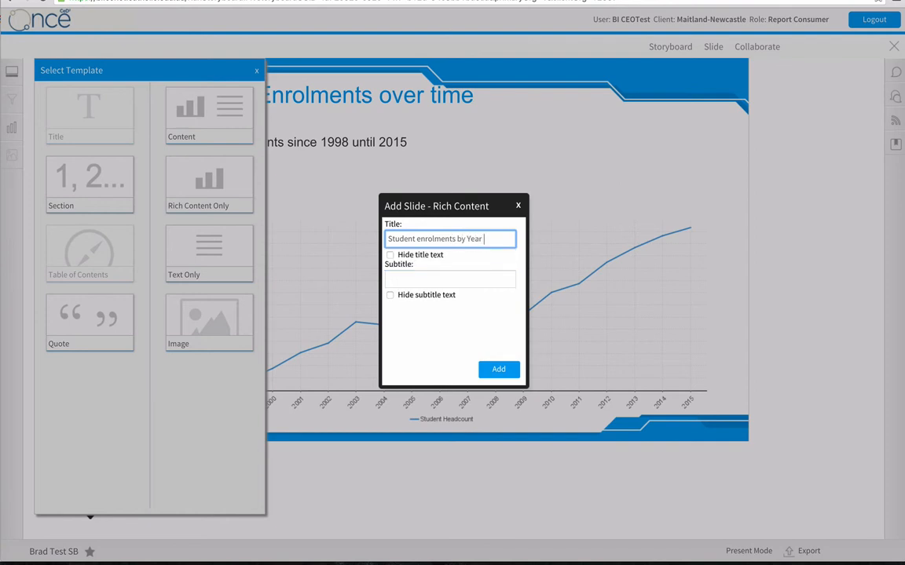
text( Level)
click(494, 369)
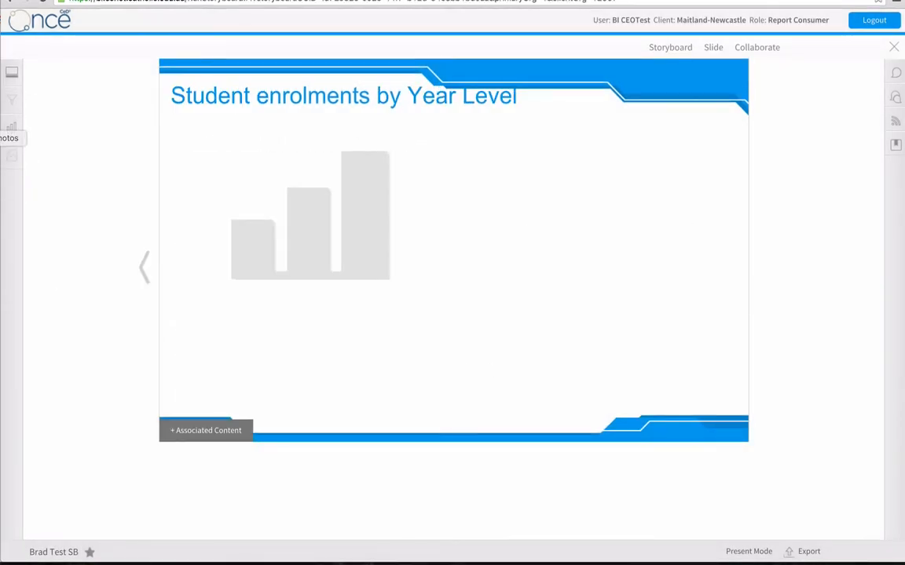
Search the National Census student reports for "year level".
click(11, 126)
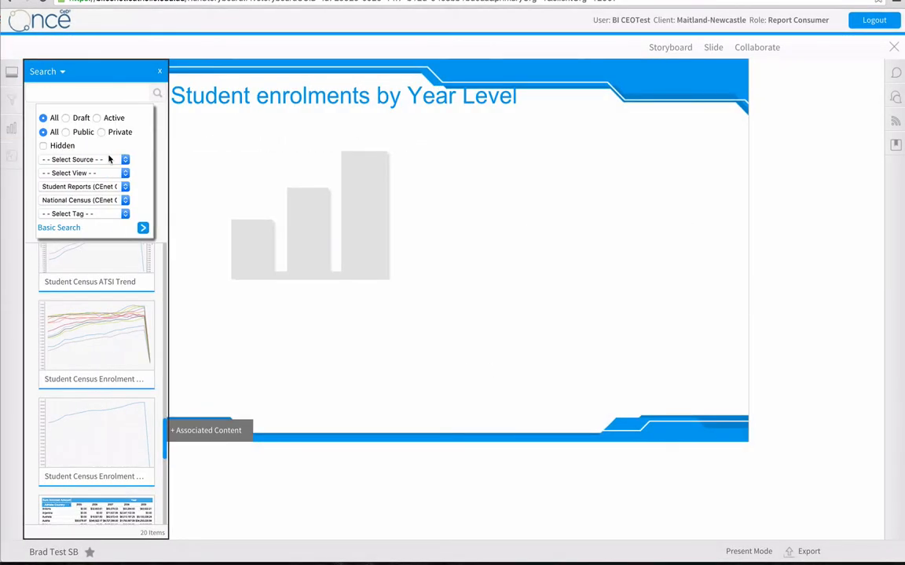
click(144, 229)
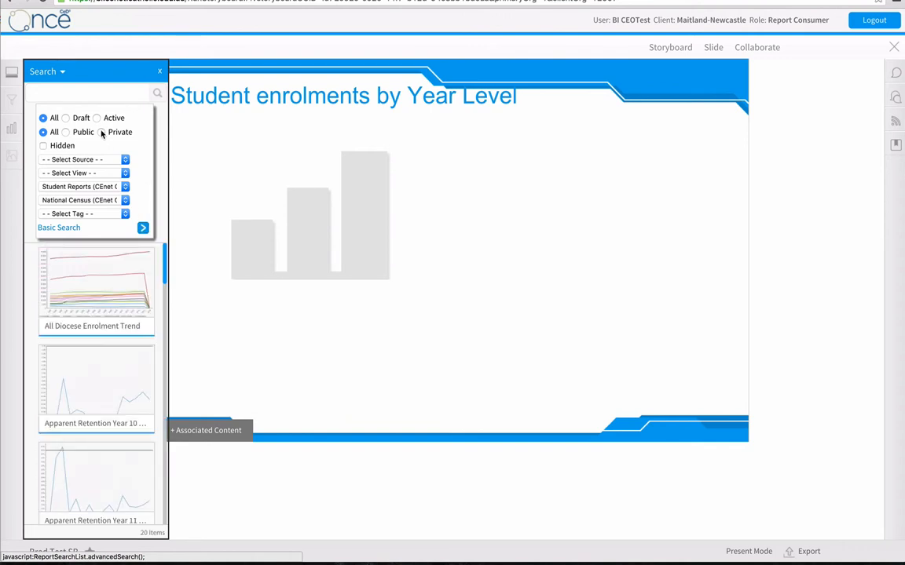
click(69, 95)
text(year level)
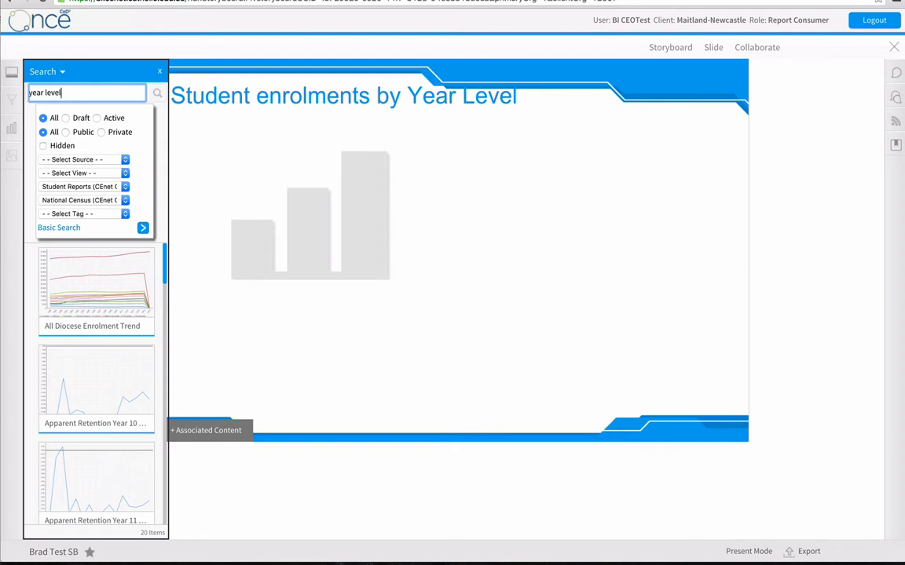
key(Return)
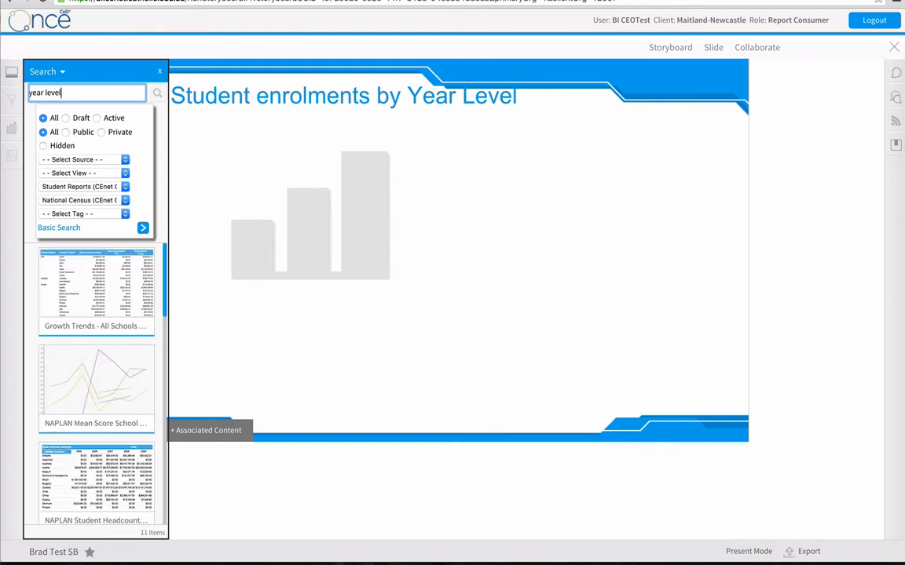
mouse_move(120, 369)
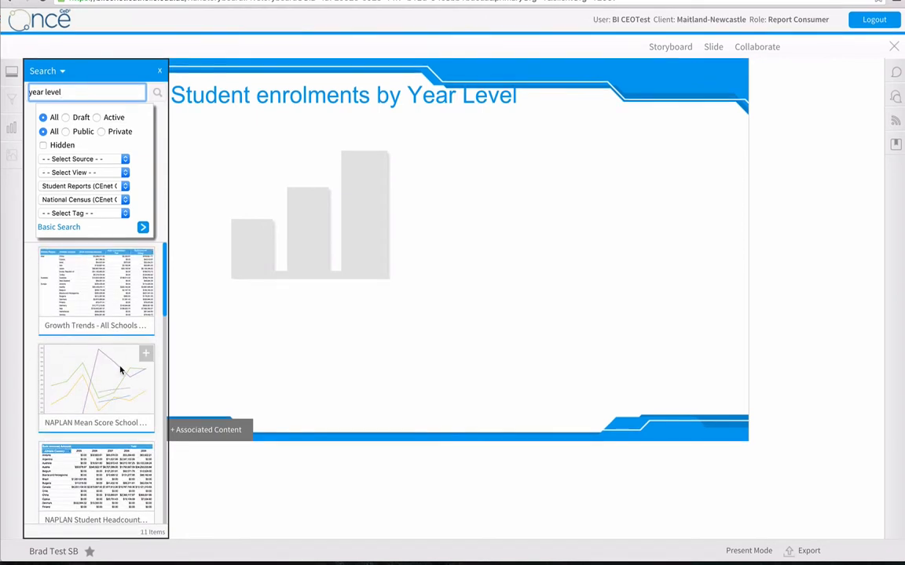
click(144, 228)
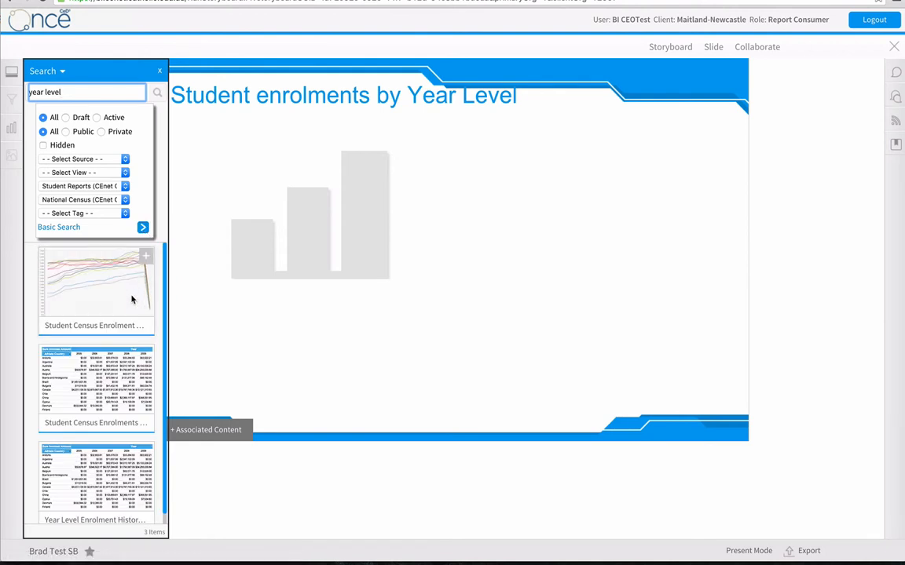
Place the Student Census Enrolment by Year Level chart in the slide's placeholder and enlarge it to fill the area below the title.
scroll(133, 298, down, 1)
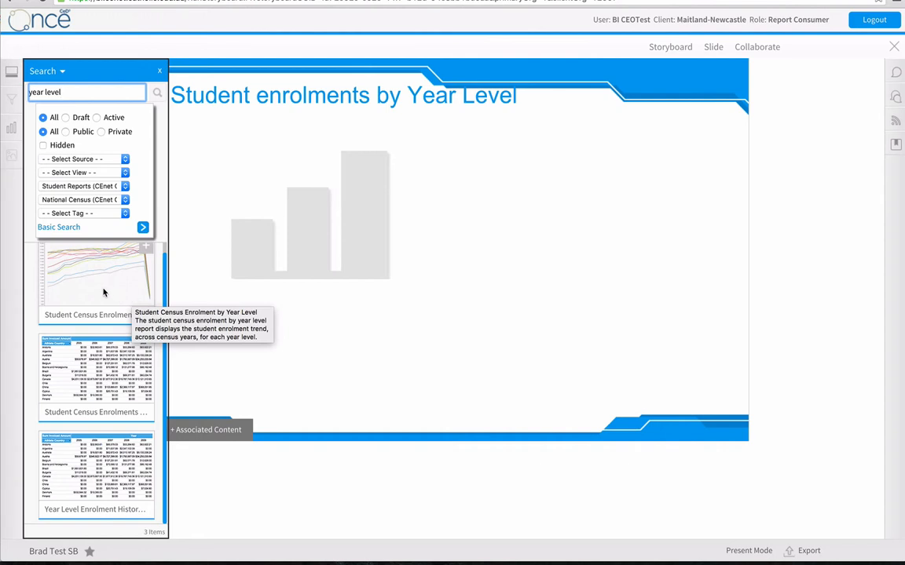
drag(103, 293, 375, 244)
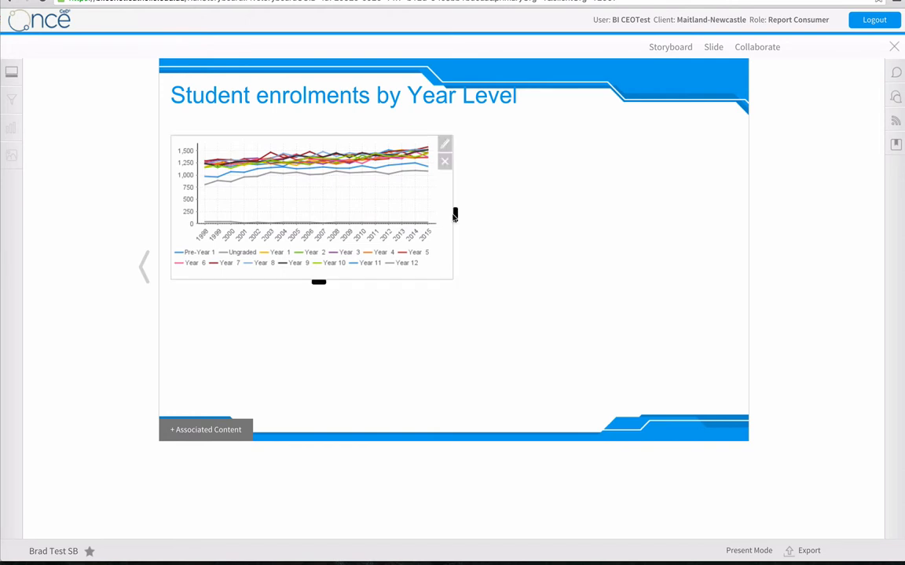
drag(455, 215, 707, 201)
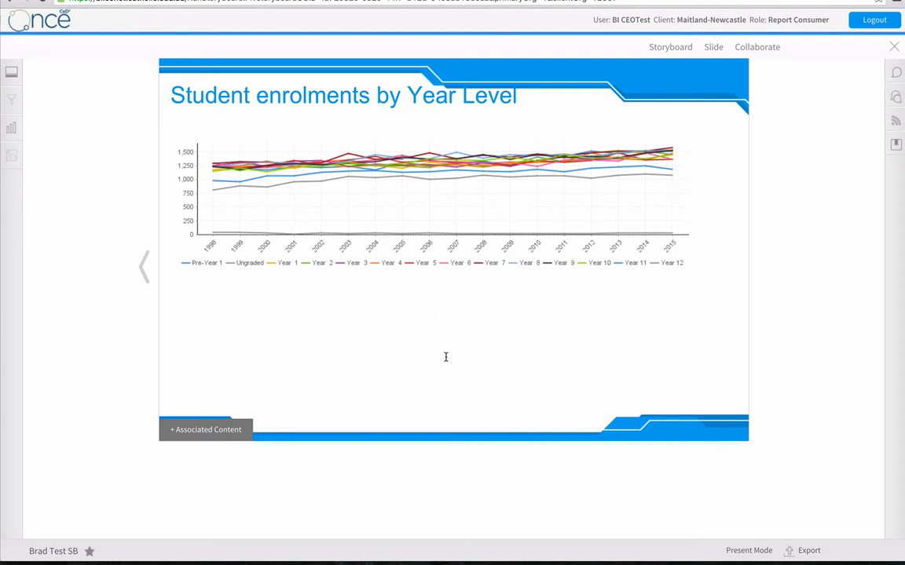
drag(446, 410, 446, 410)
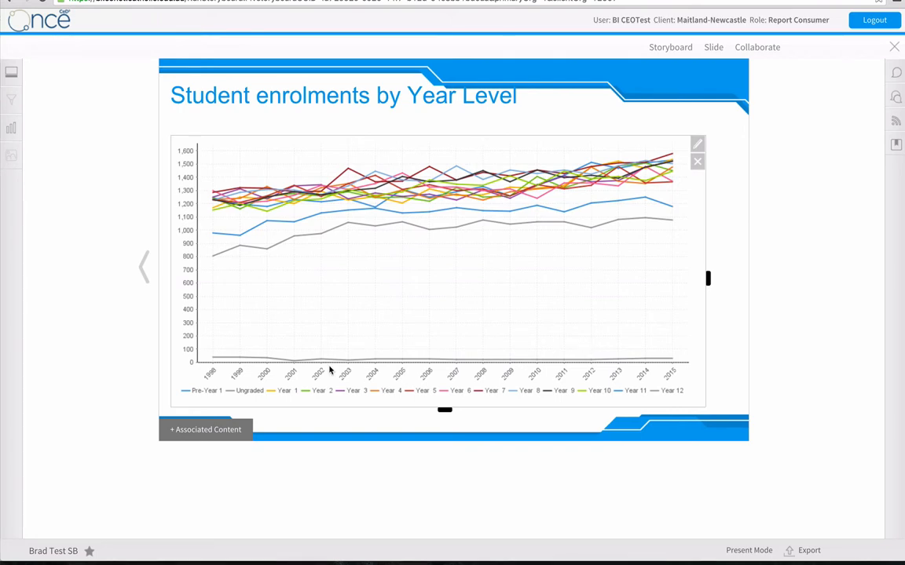
Add a Section slide titled "Staff Census" using the Section 2 colour, without a subtitle.
click(715, 47)
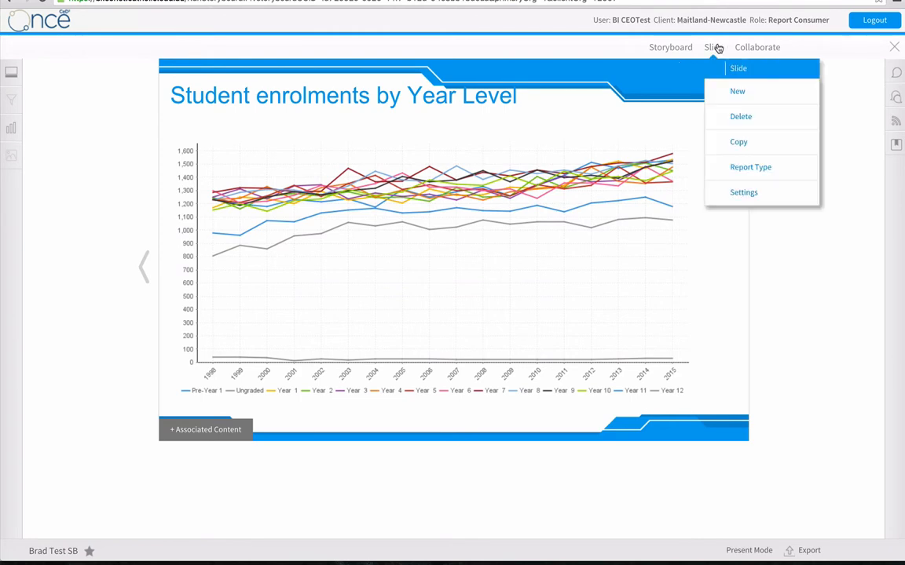
click(739, 93)
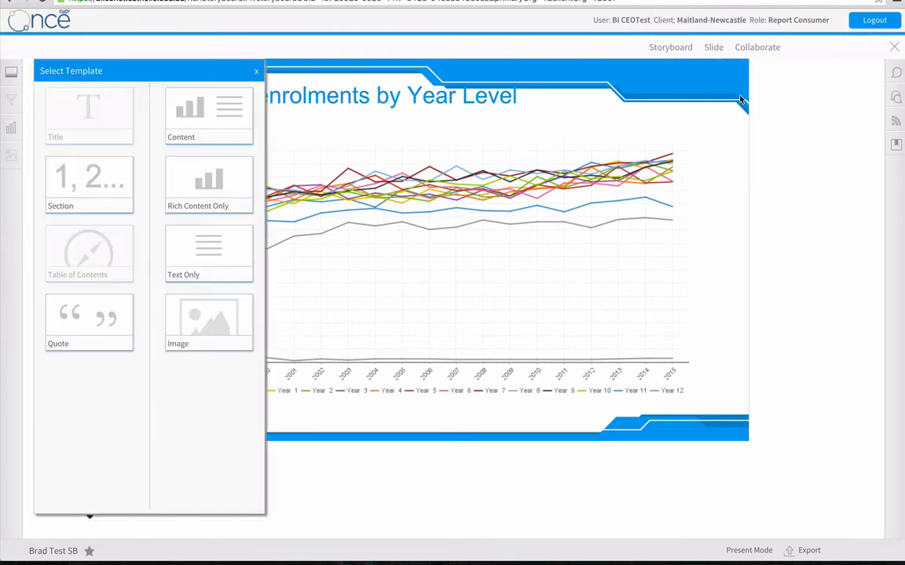
click(92, 174)
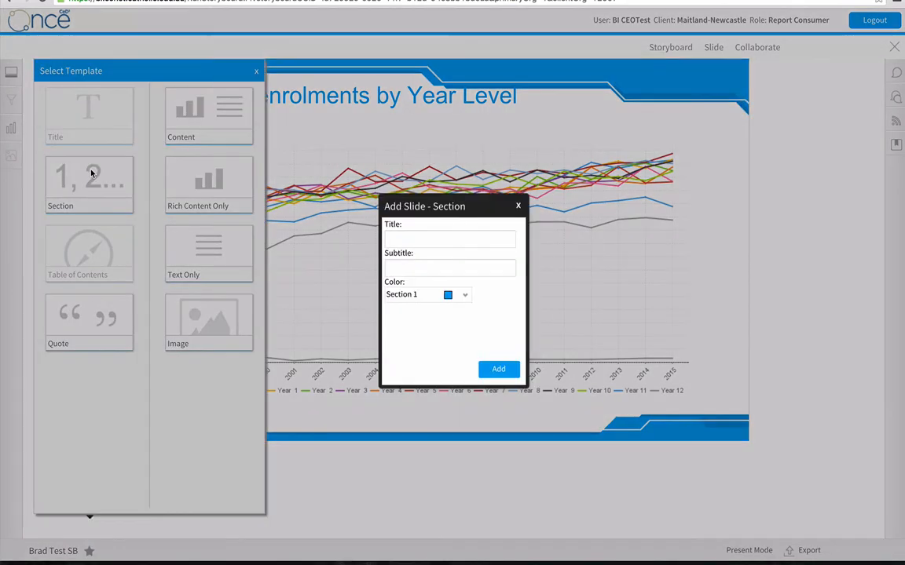
click(444, 296)
click(430, 326)
click(412, 240)
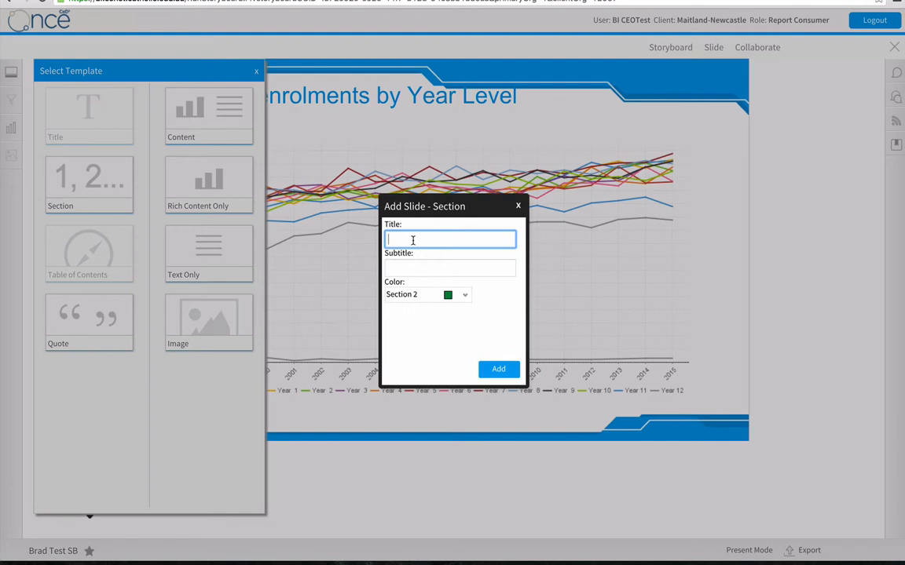
text(Staff Census)
click(497, 369)
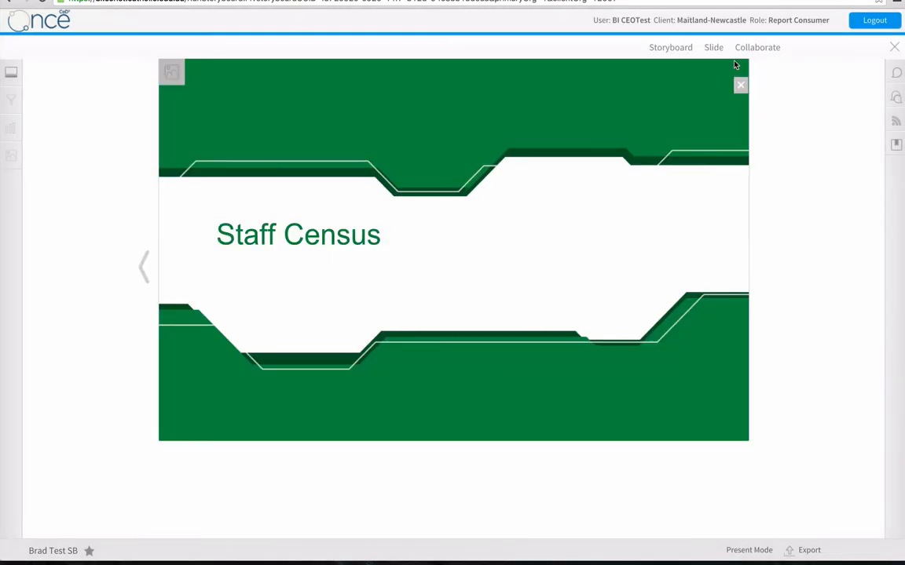
Add a Content slide titled "Staff Headcount over time" without a subtitle.
click(709, 48)
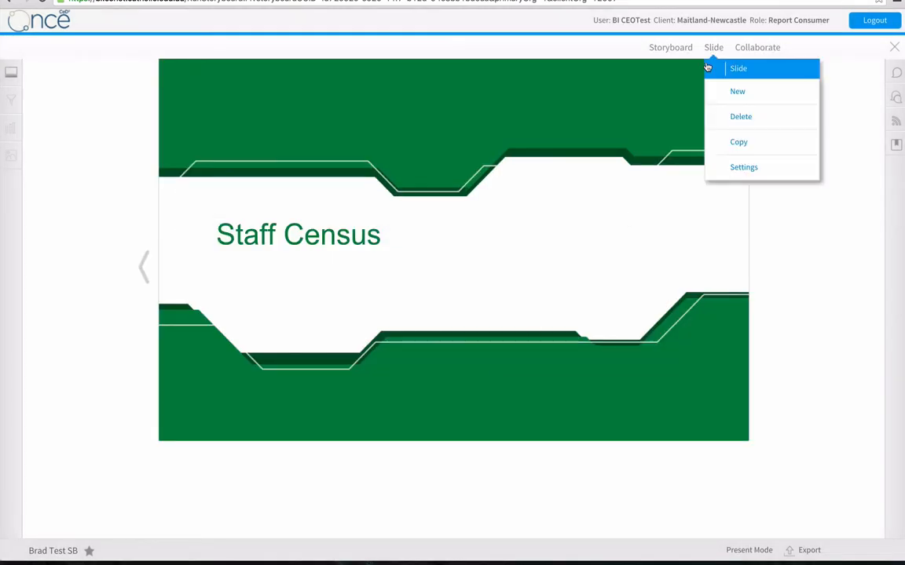
click(735, 92)
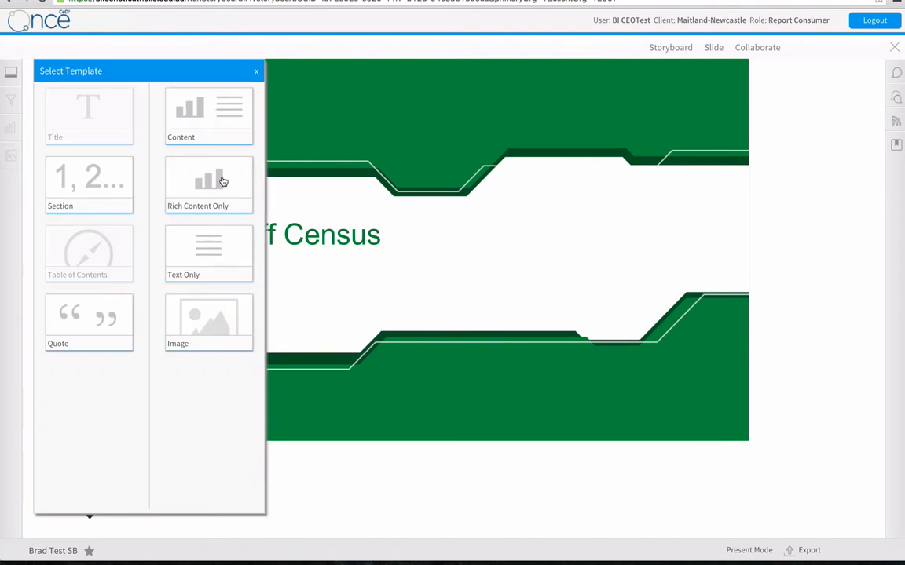
click(219, 122)
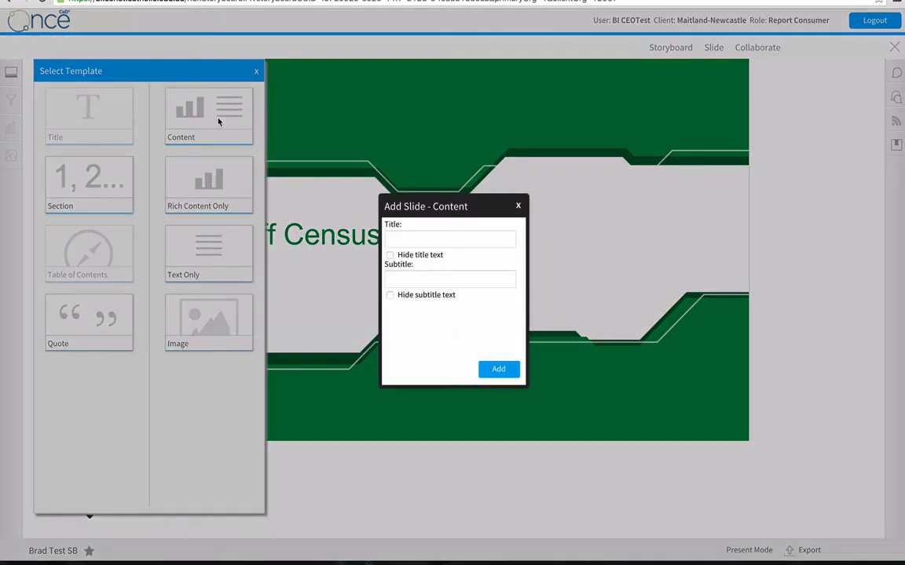
click(414, 241)
text(Staff)
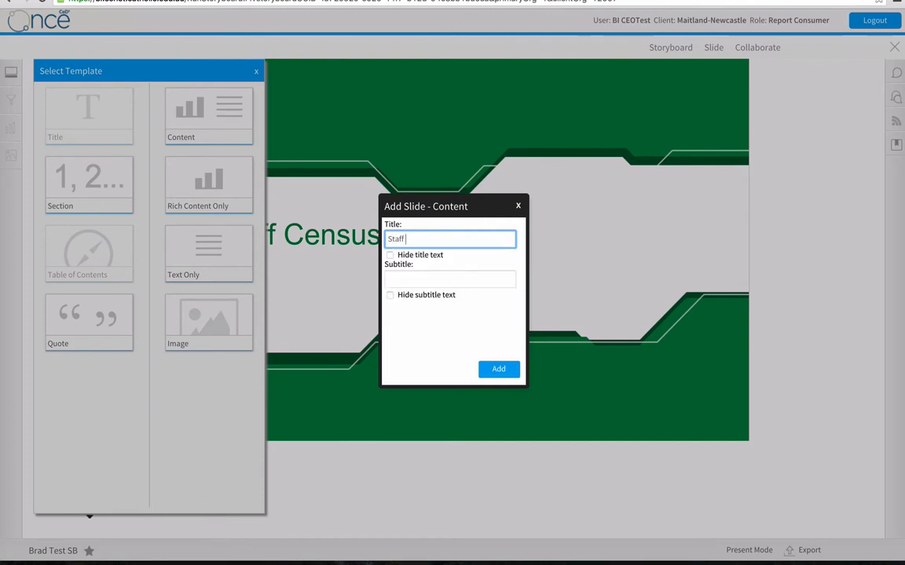
text( Headcount over time)
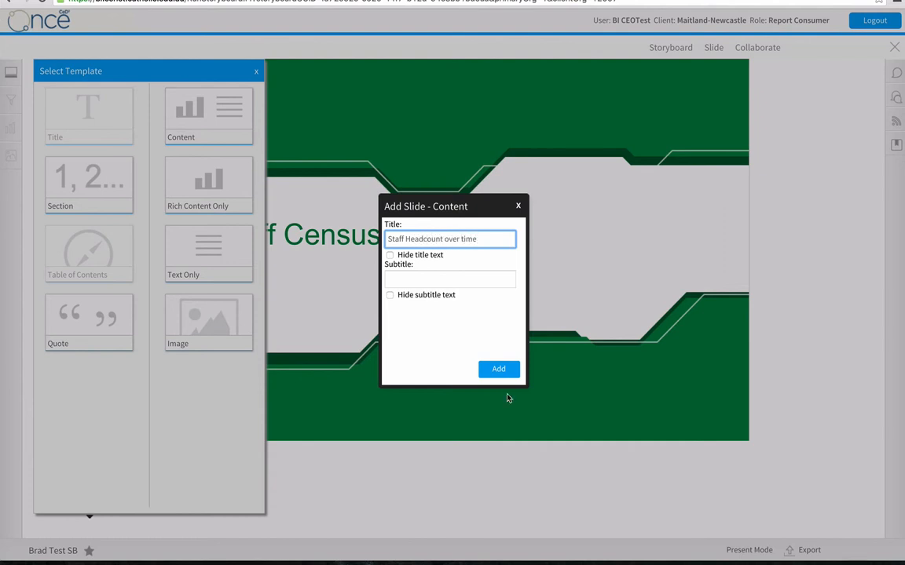
click(510, 371)
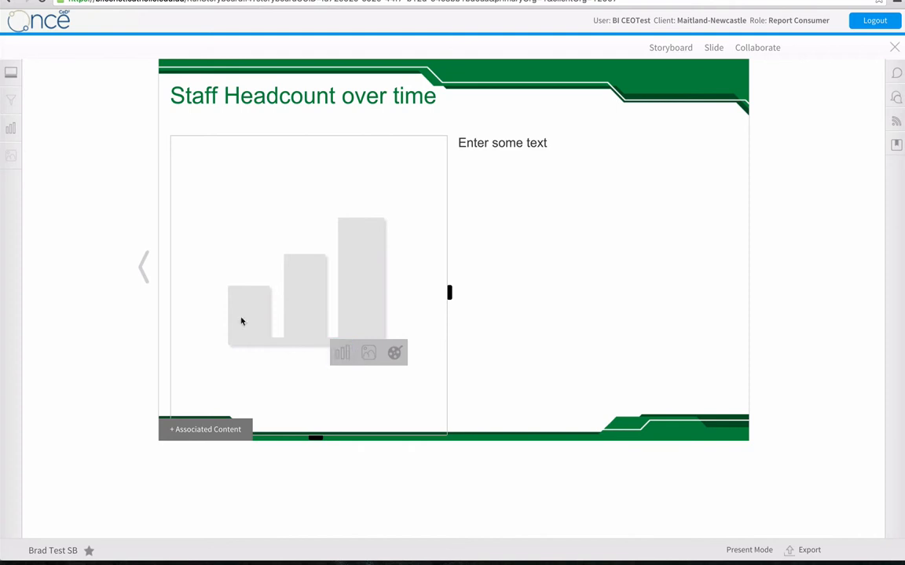
Filter the report search to the Staff Reports category and the Staff Census sub category.
click(12, 128)
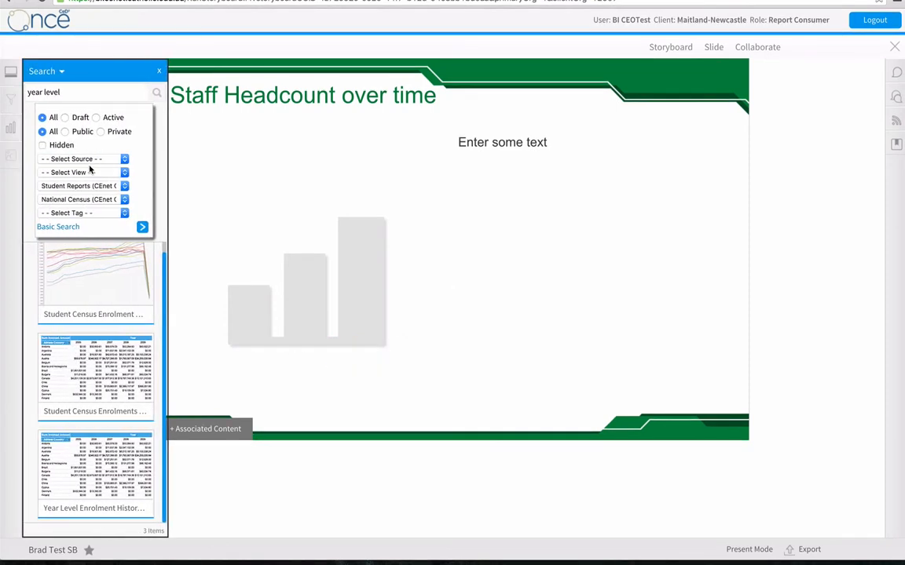
click(88, 198)
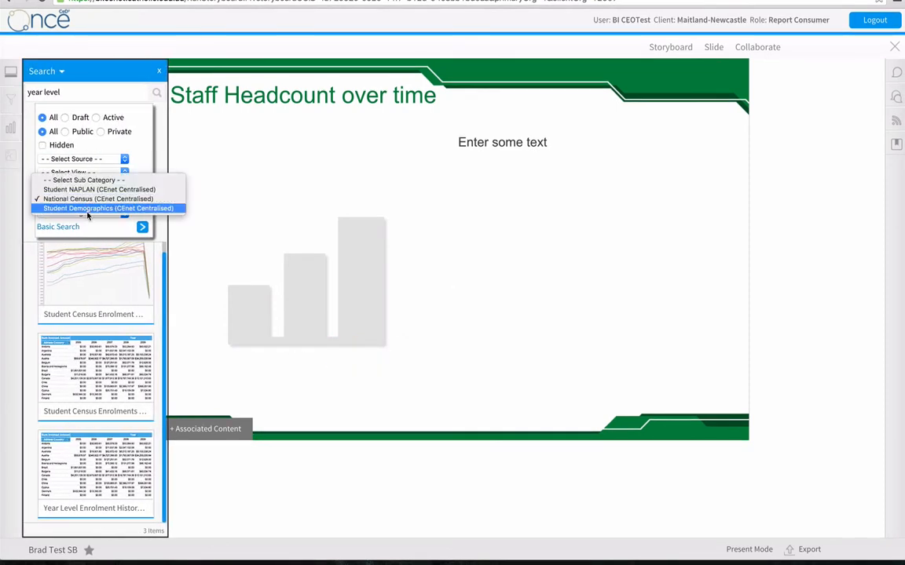
click(87, 210)
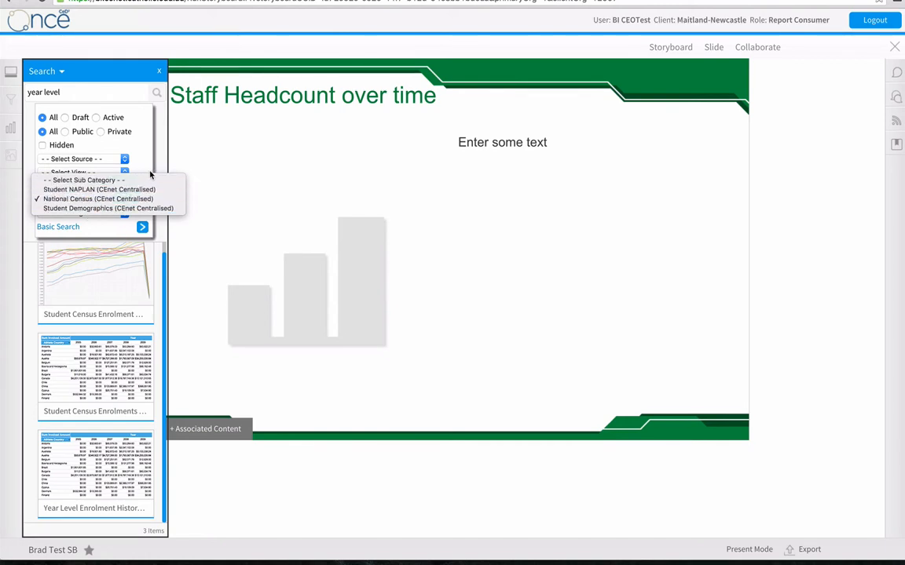
click(138, 156)
click(102, 188)
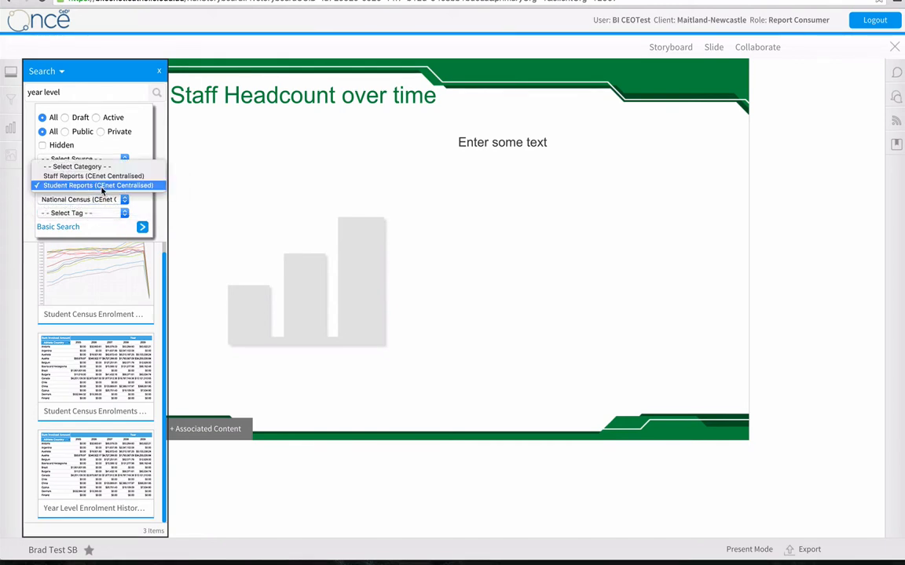
click(100, 177)
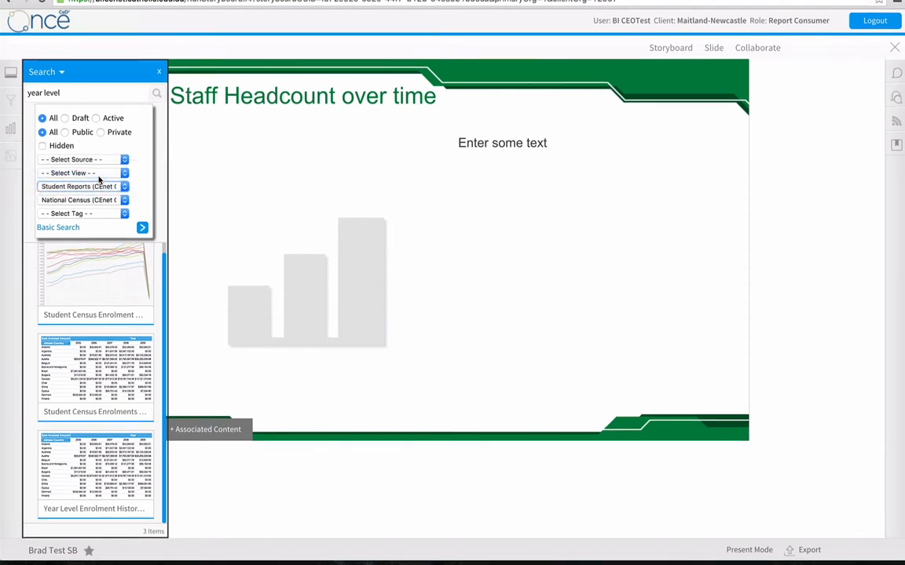
click(101, 199)
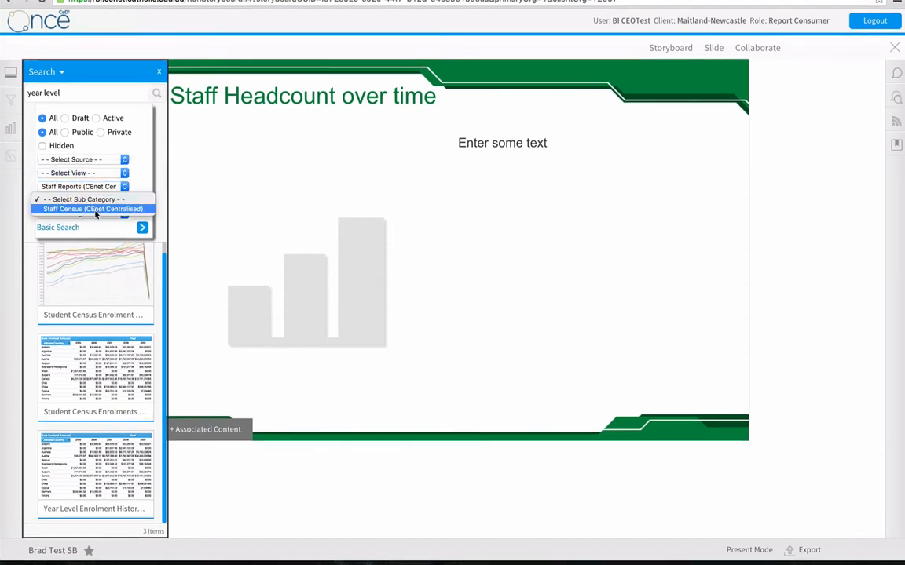
click(95, 209)
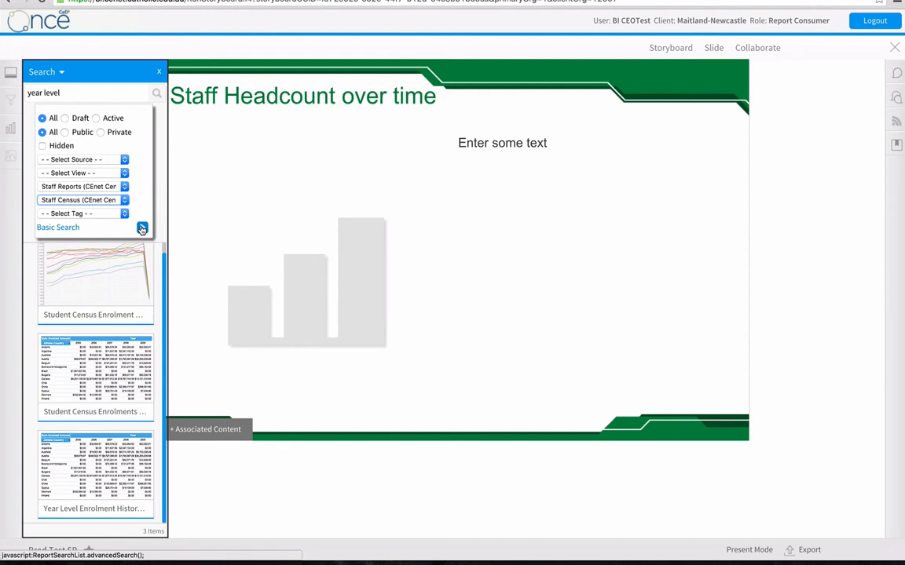
click(142, 228)
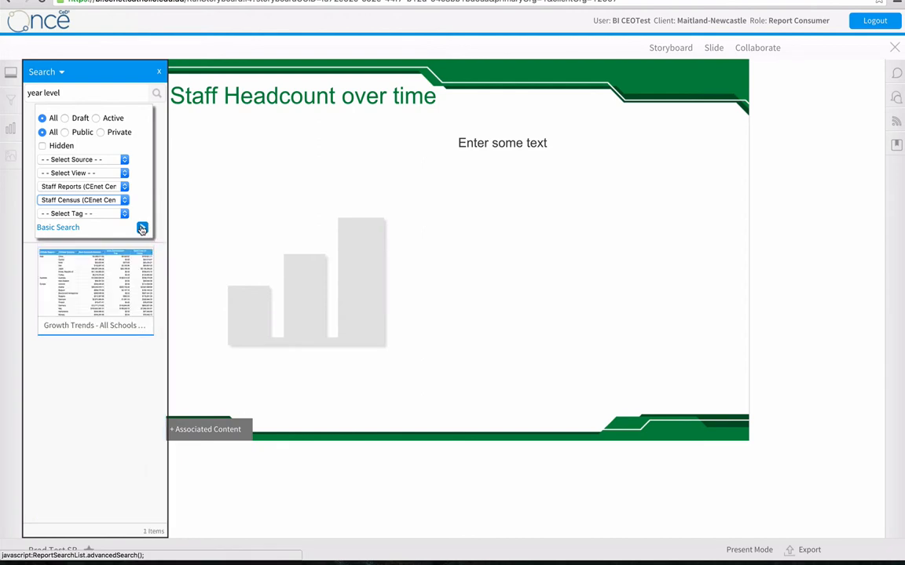
Clear the "year level" search keyword and browse all Staff Census reports.
triple_click(66, 93)
key(BackSpace)
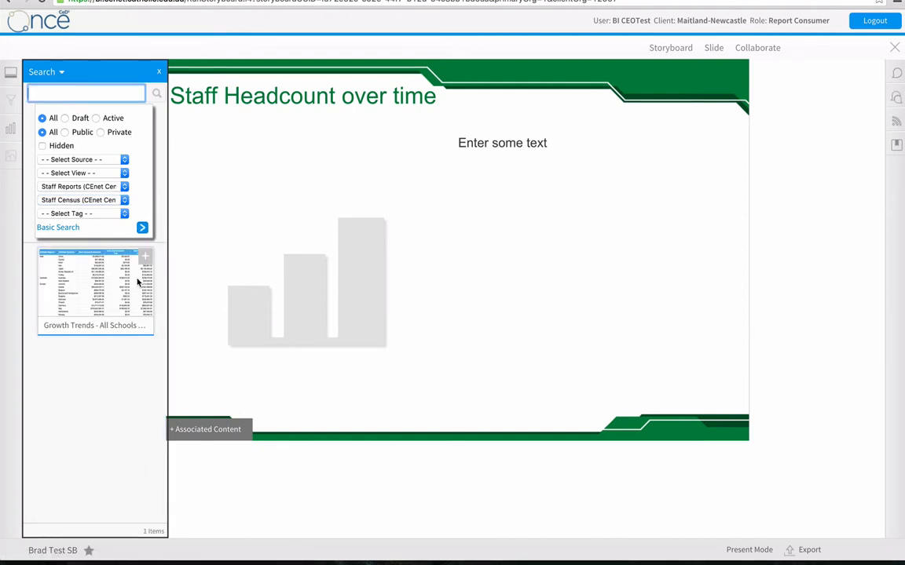
click(142, 227)
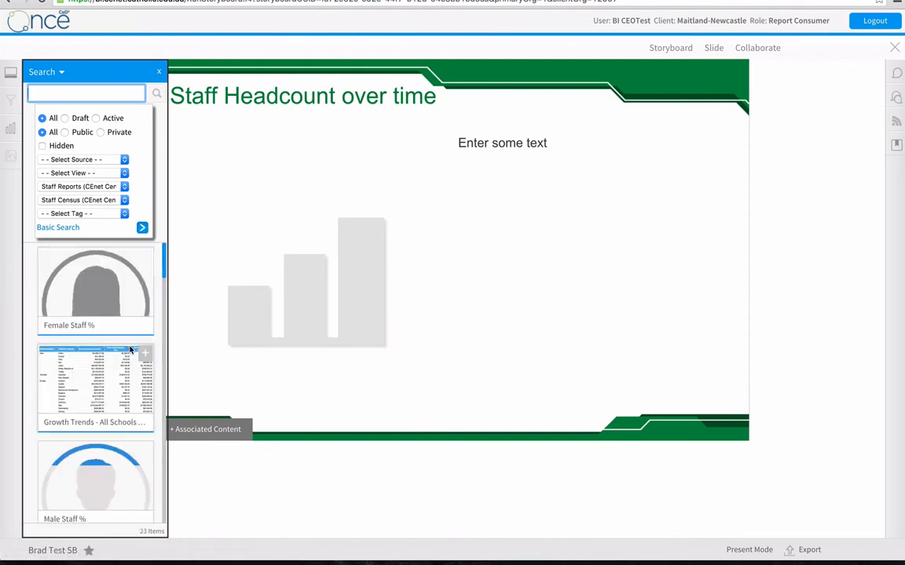
scroll(130, 349, down, 5)
scroll(130, 350, up, 5)
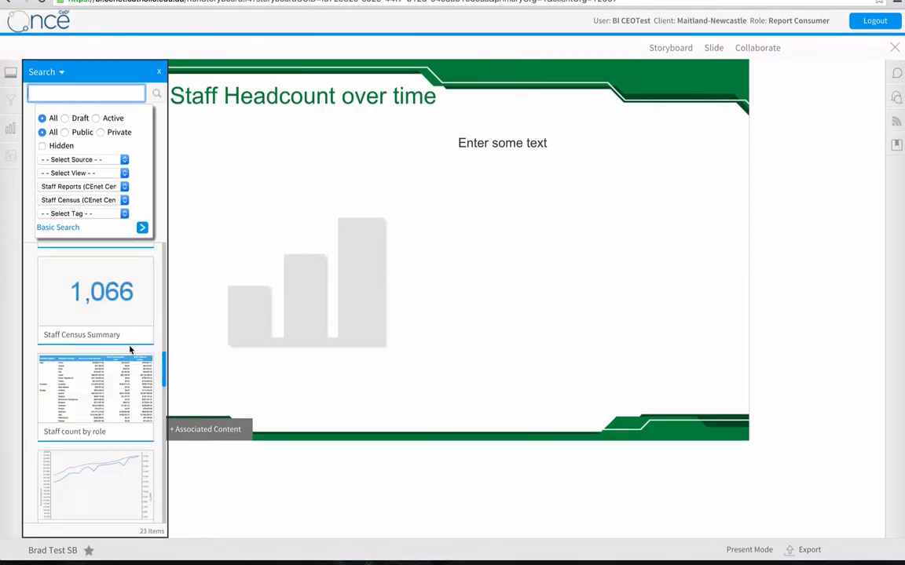
scroll(126, 350, down, 3)
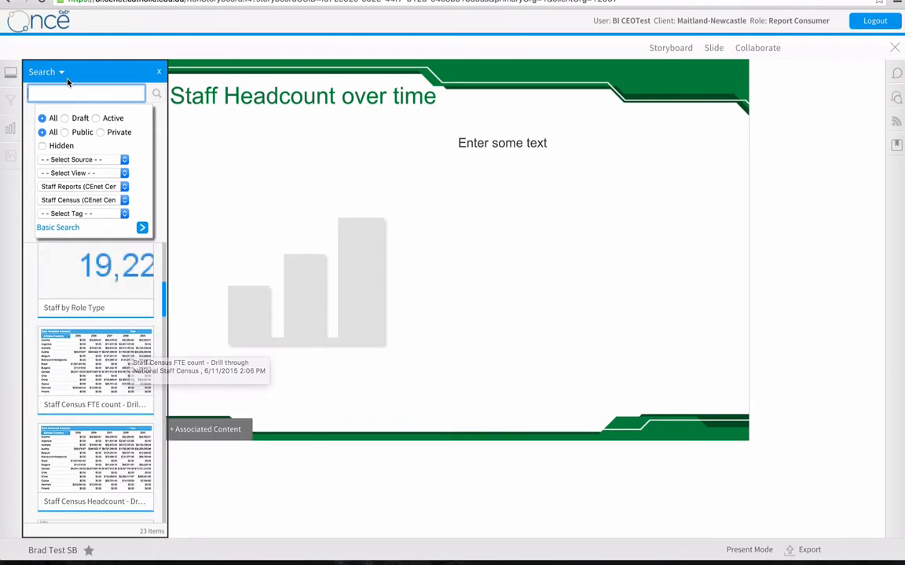
Search the Staff Census reports for "headcount".
text(head)
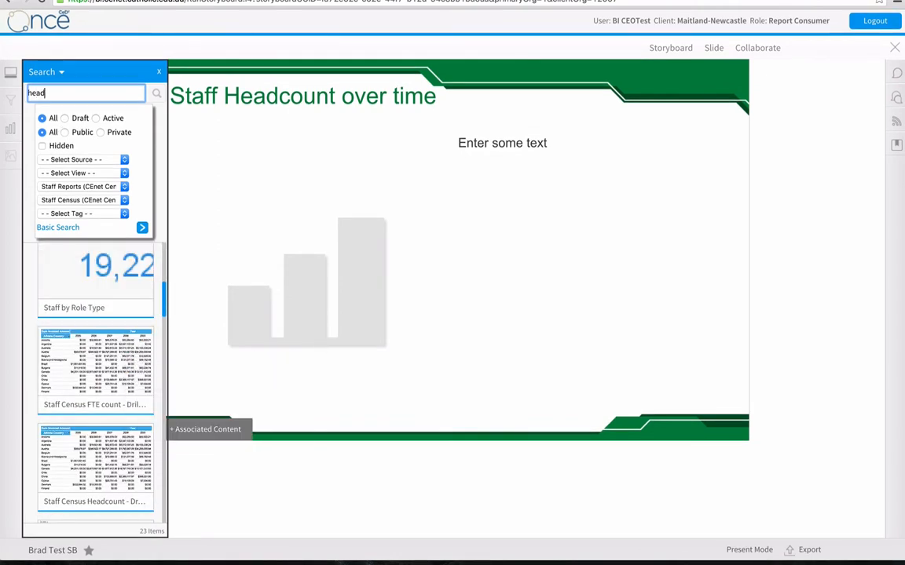
text(count)
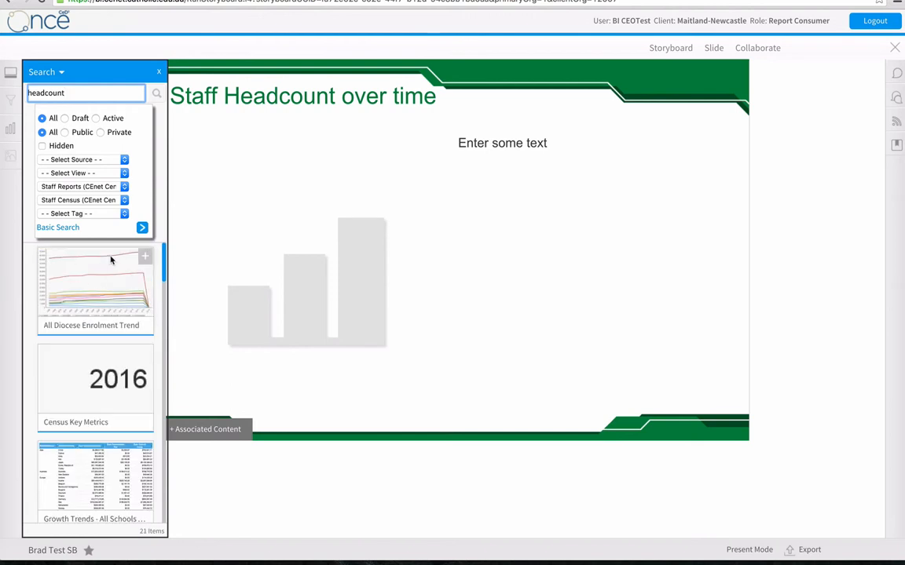
click(142, 229)
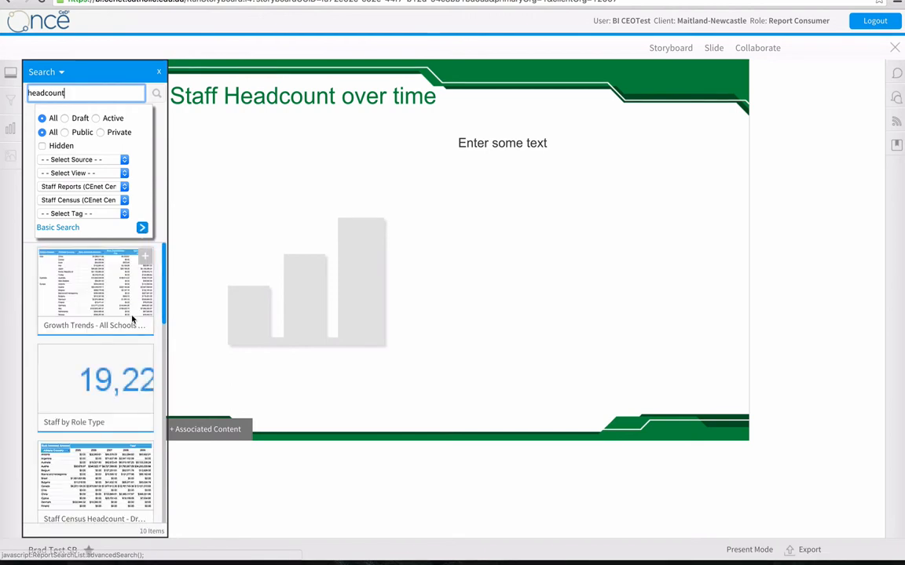
Place the trend chart of Staff Headcount and Staff FTE in the slide's chart placeholder, and move the text box above the chart.
scroll(133, 317, down, 10)
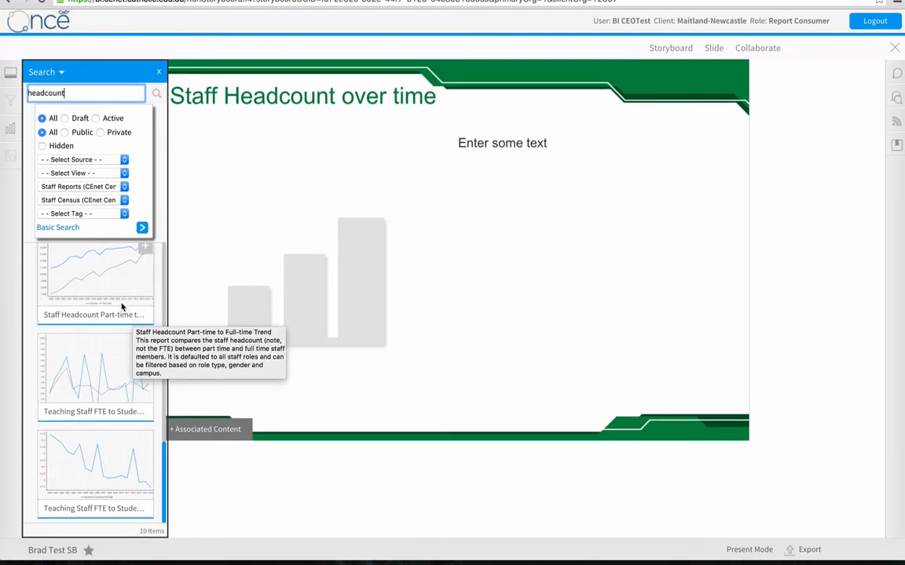
scroll(136, 328, up, 10)
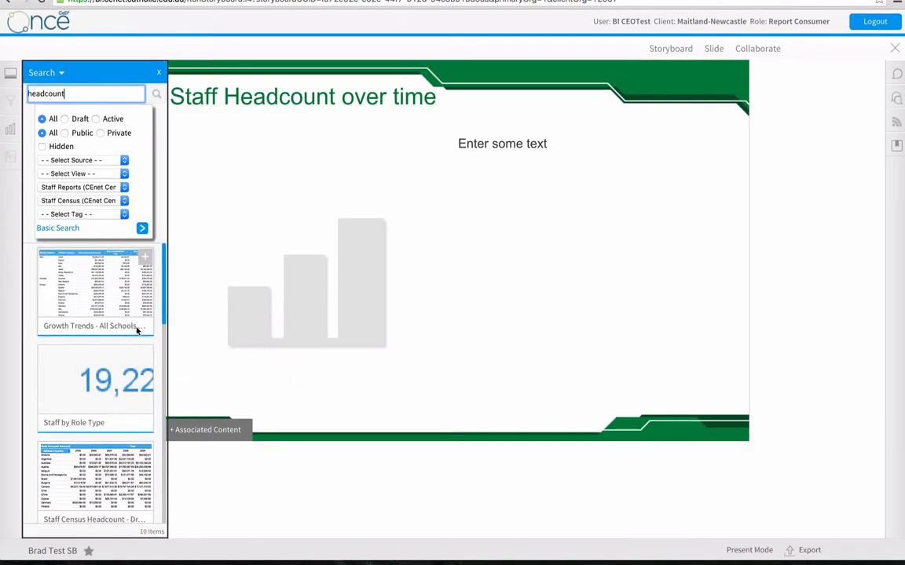
scroll(137, 330, down, 10)
scroll(137, 331, up, 10)
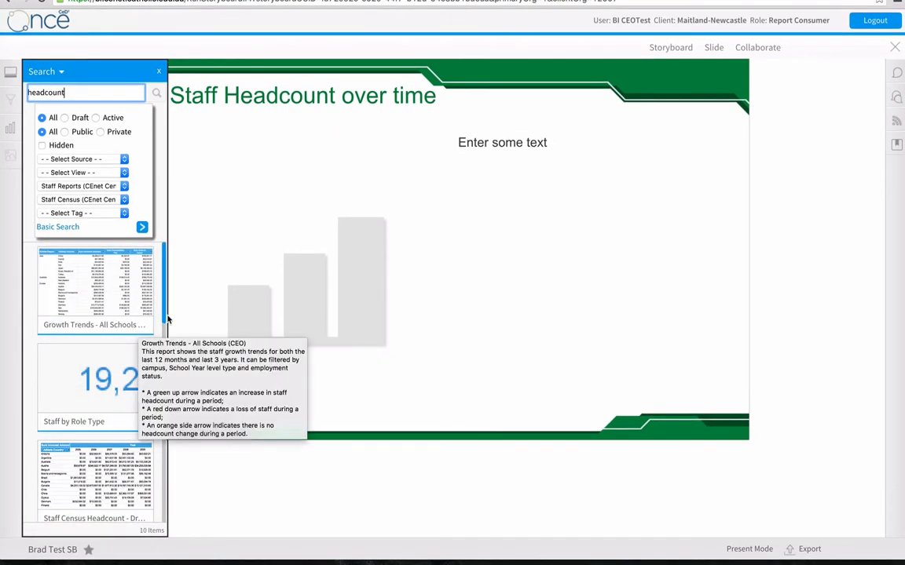
drag(165, 319, 169, 374)
drag(107, 382, 347, 289)
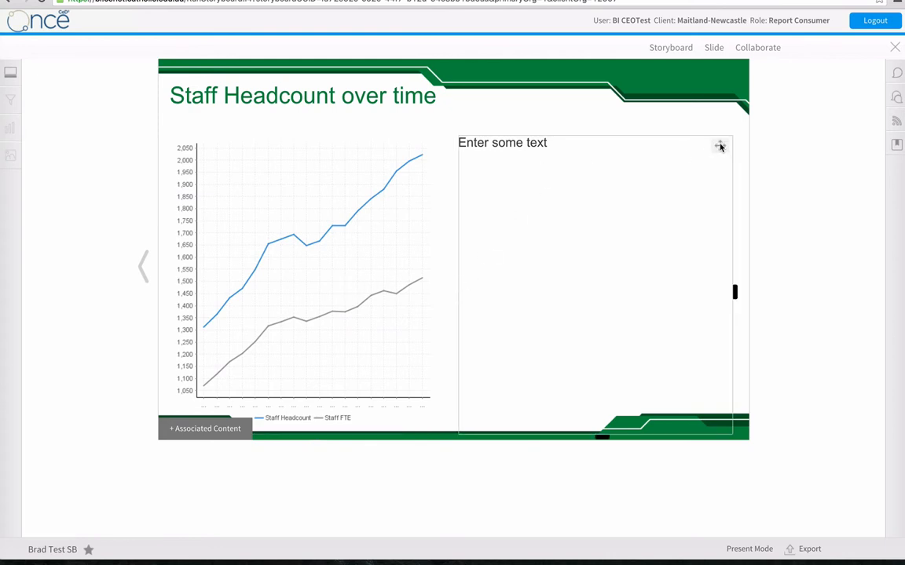
drag(720, 145, 680, 126)
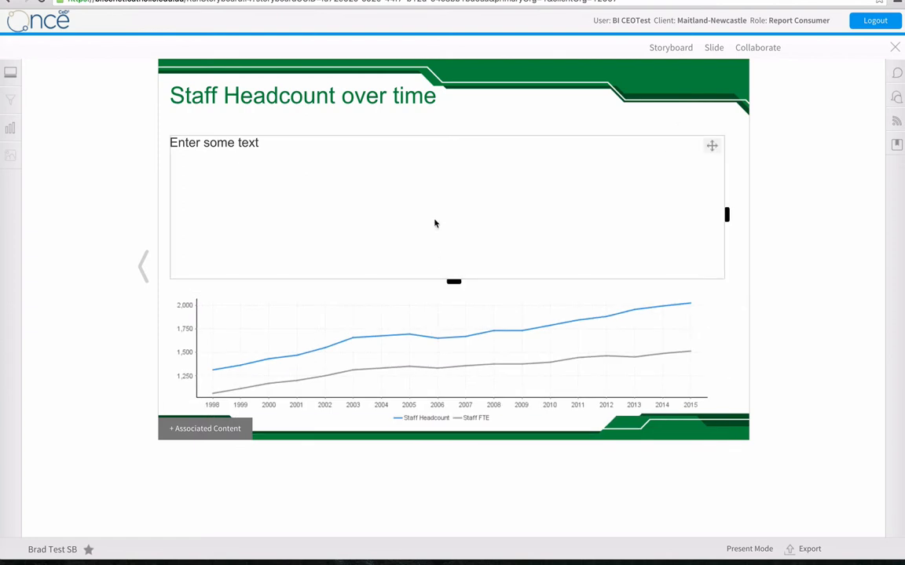
Shorten the text box on the staff headcount slide and enlarge the trend chart upwards into the freed space.
drag(454, 282, 448, 188)
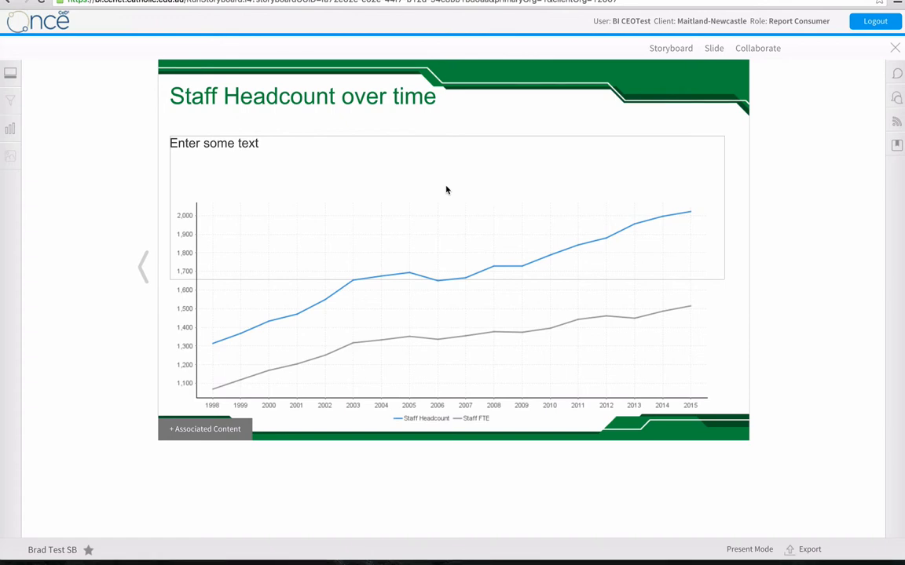
Return to the storyboard's title slide and open the storyboard's Global Filters settings.
click(146, 266)
click(146, 267)
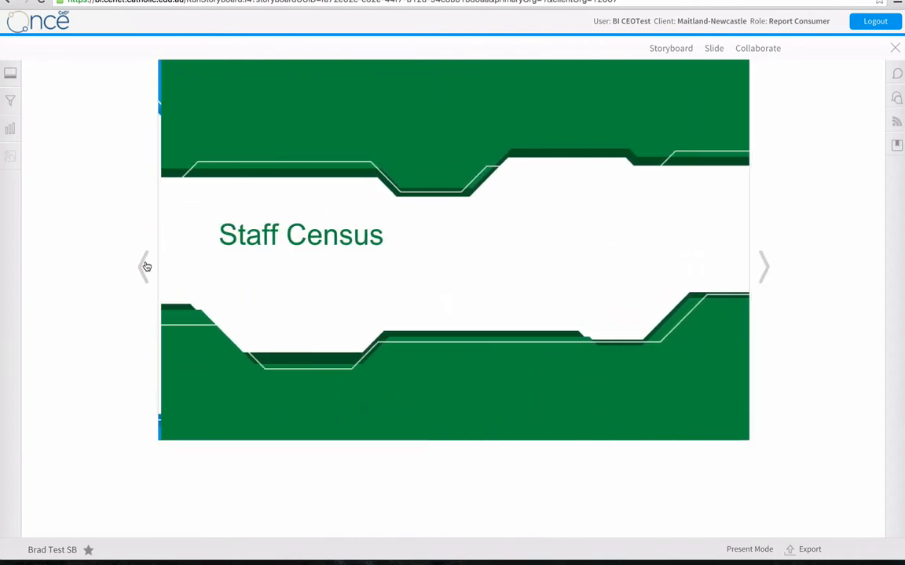
click(145, 267)
click(145, 267)
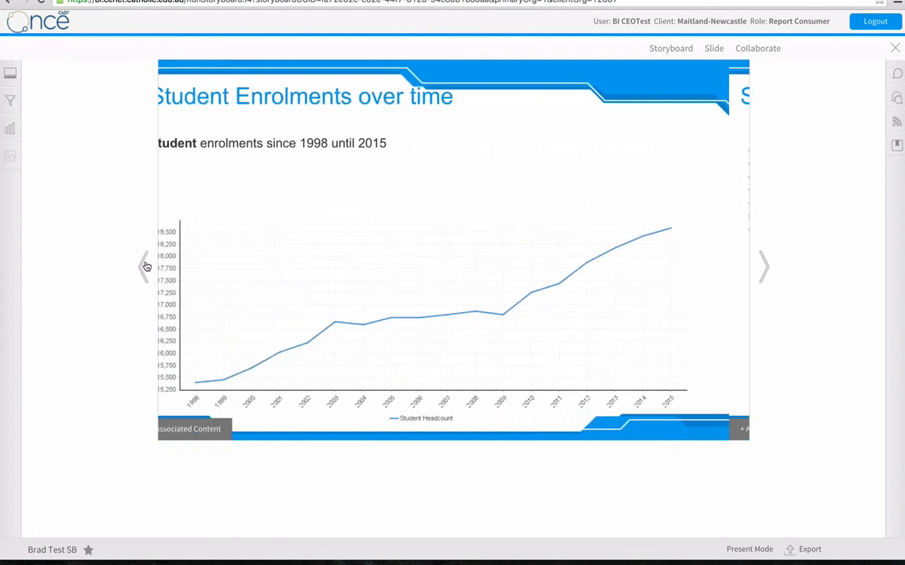
click(145, 267)
click(145, 267)
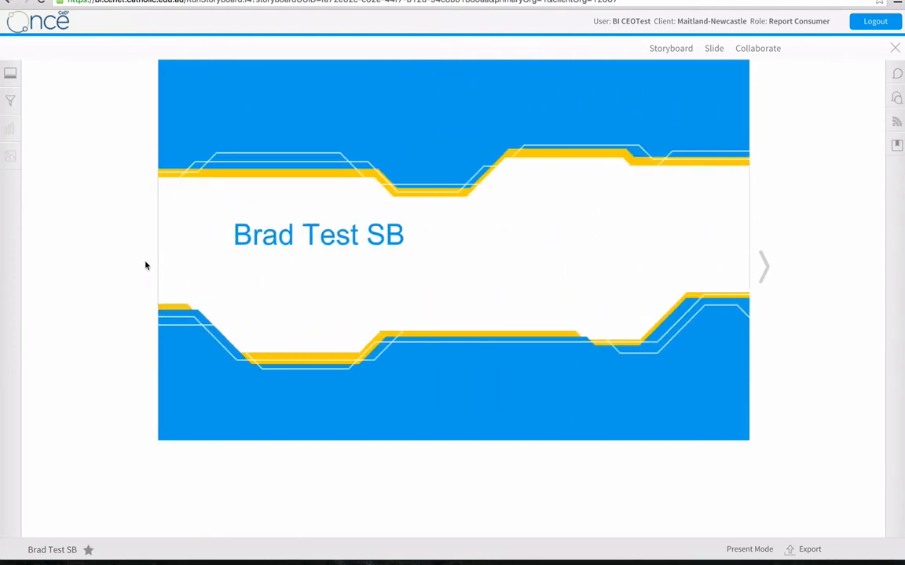
click(664, 49)
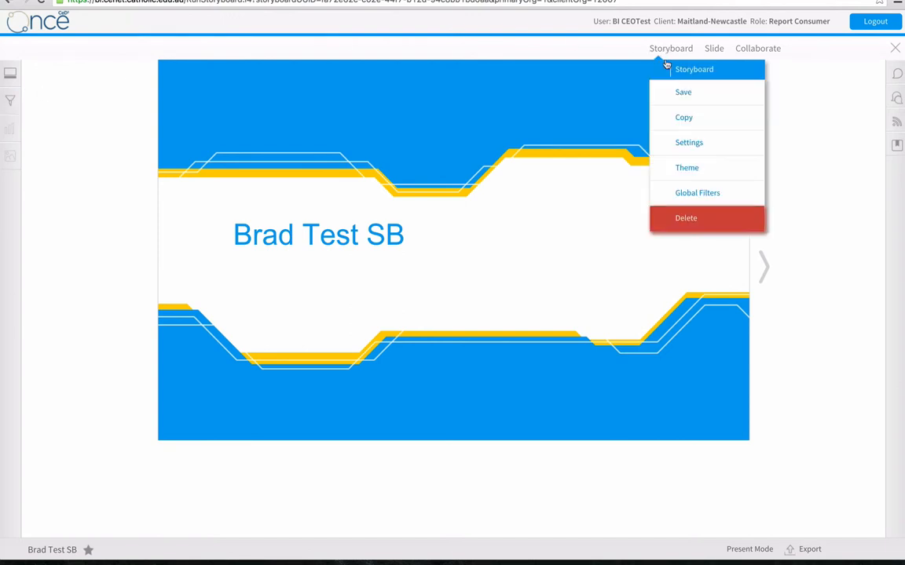
click(679, 192)
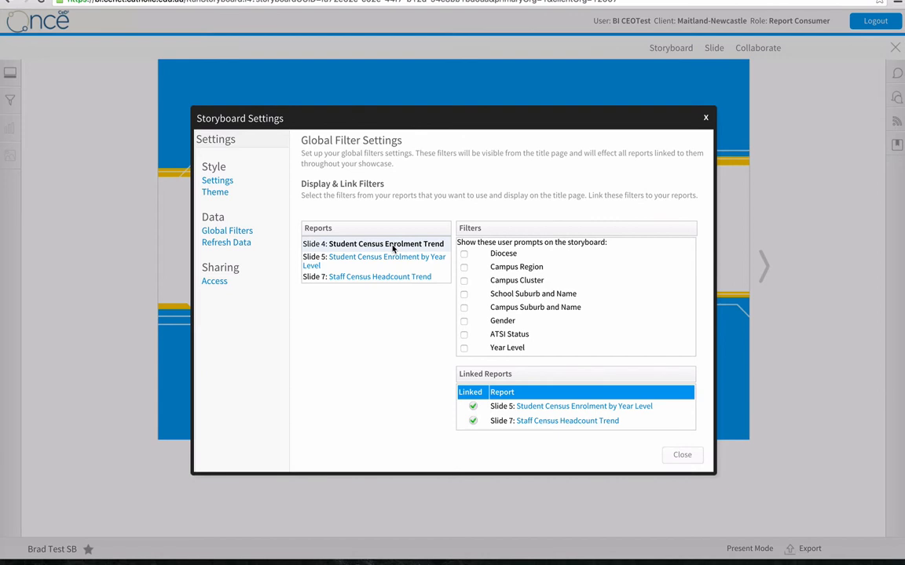
Show the Diocese, Campus Region, Campus Cluster, School Suburb and Name, Campus Suburb and Name, and Year Level prompts from the Student Census Enrolment Trend report.
click(464, 254)
click(464, 267)
click(464, 280)
click(463, 294)
click(463, 308)
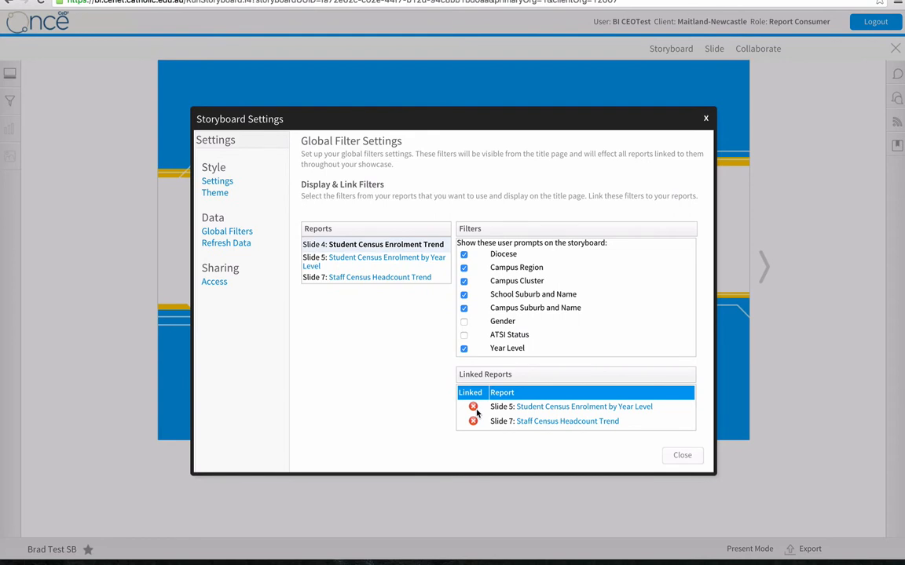
Link the Diocese and Campus Region filters to the same-named filters of the Student Census Enrolment by Year Level report.
click(557, 407)
scroll(636, 417, down, 5)
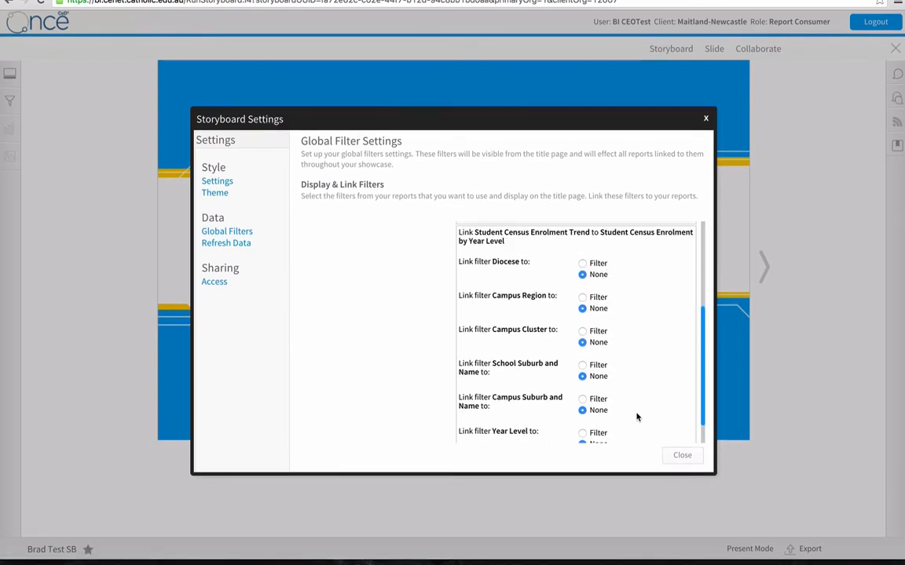
click(582, 264)
click(604, 289)
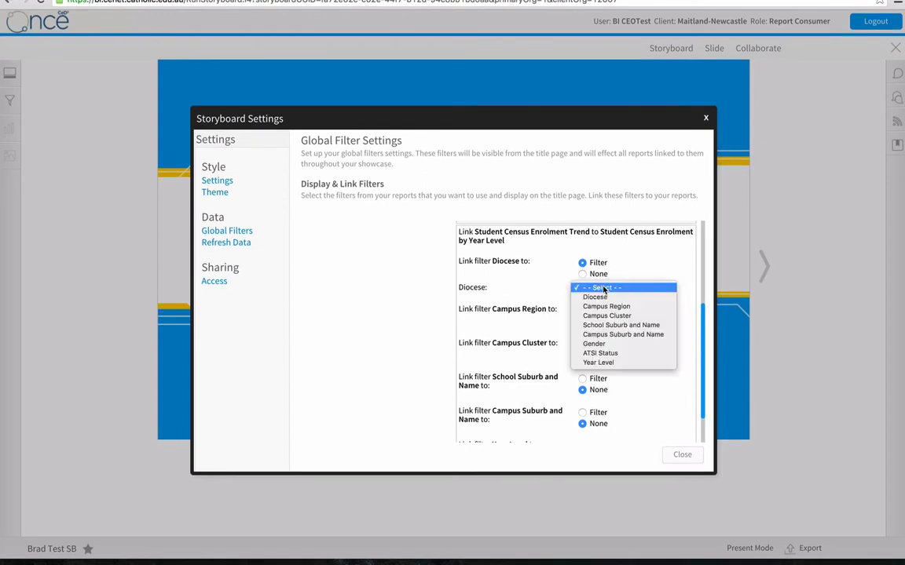
click(603, 298)
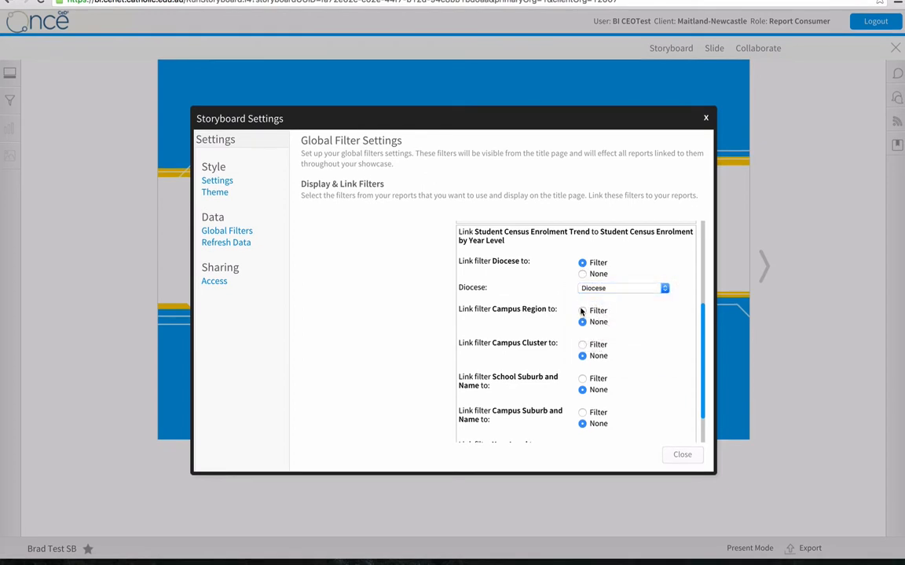
click(582, 311)
click(587, 336)
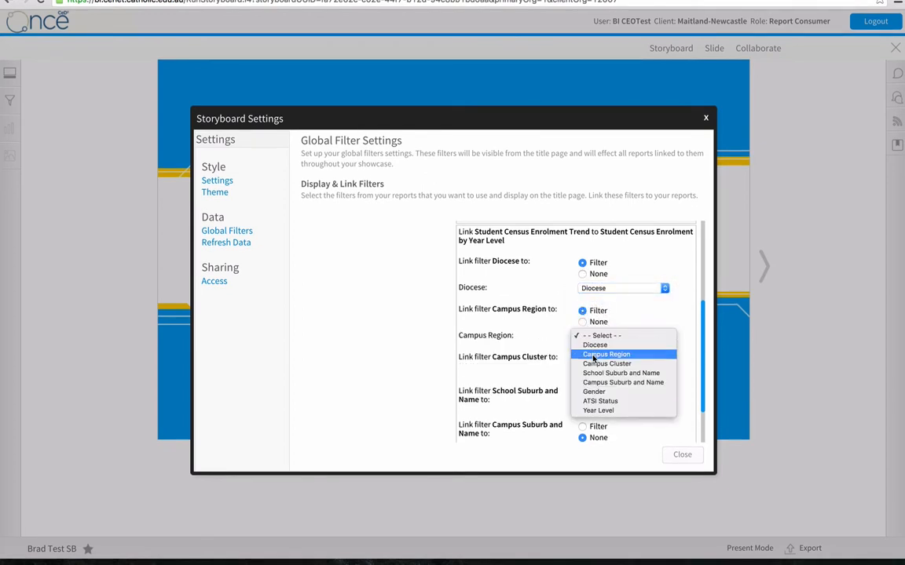
click(595, 354)
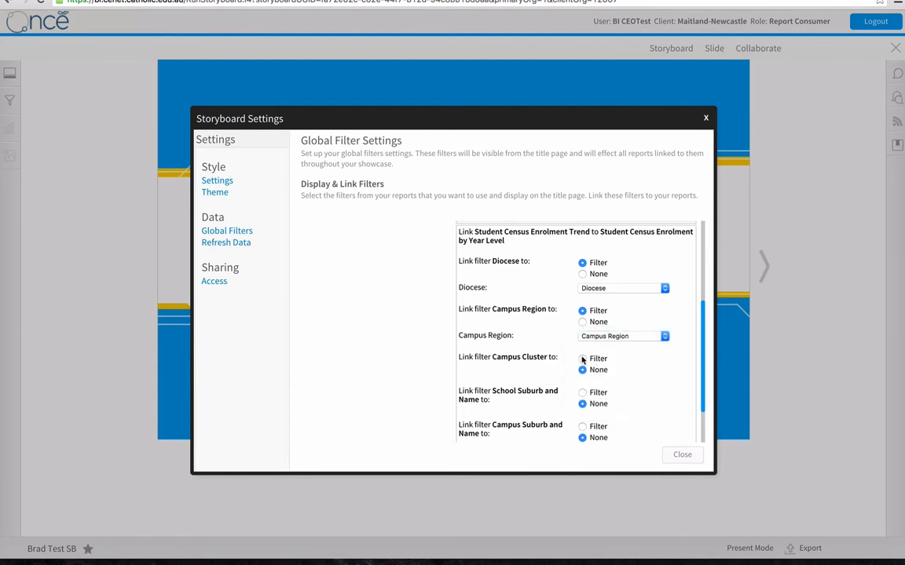
Link the Campus Cluster and School Suburb and Name filters to their matching filters in the Student Census Enrolment by Year Level report.
click(582, 359)
click(595, 383)
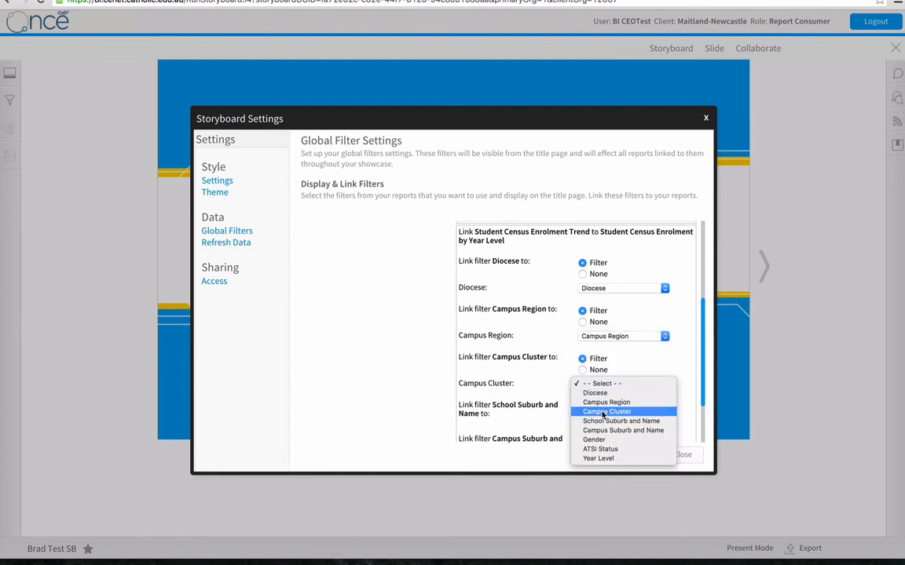
click(606, 412)
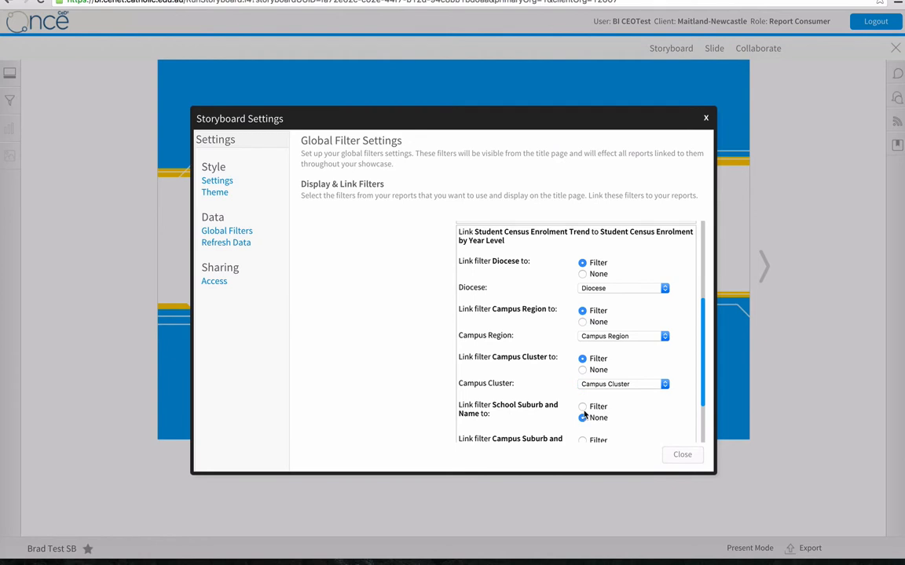
click(582, 407)
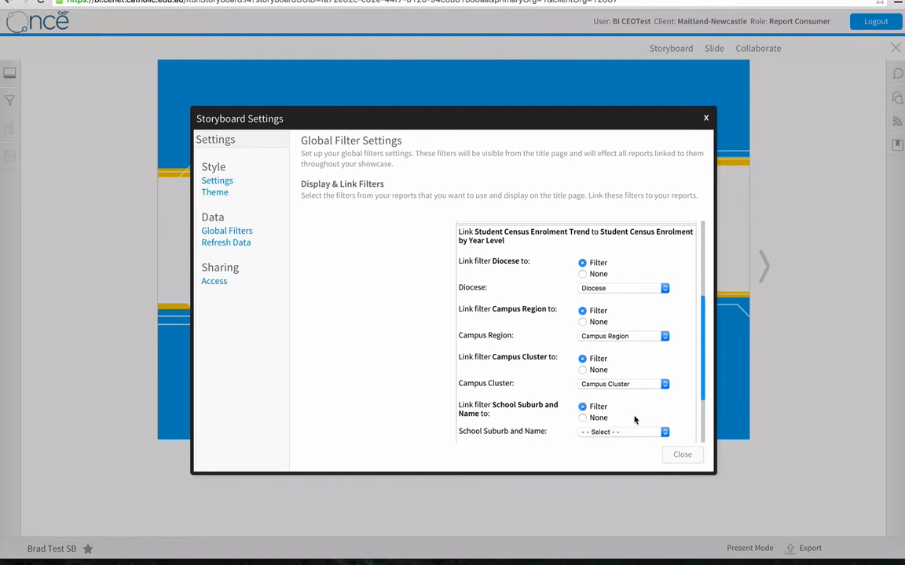
scroll(636, 420, down, 2)
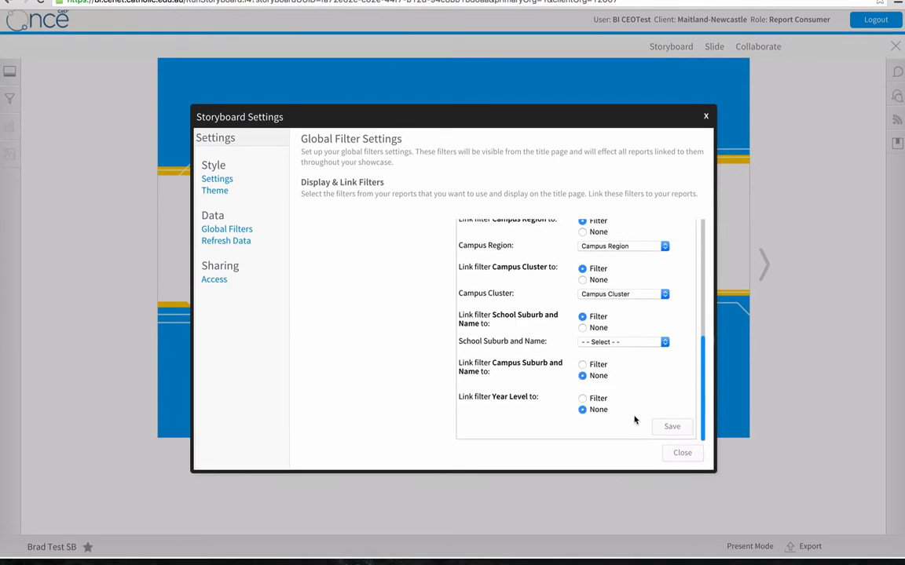
click(619, 343)
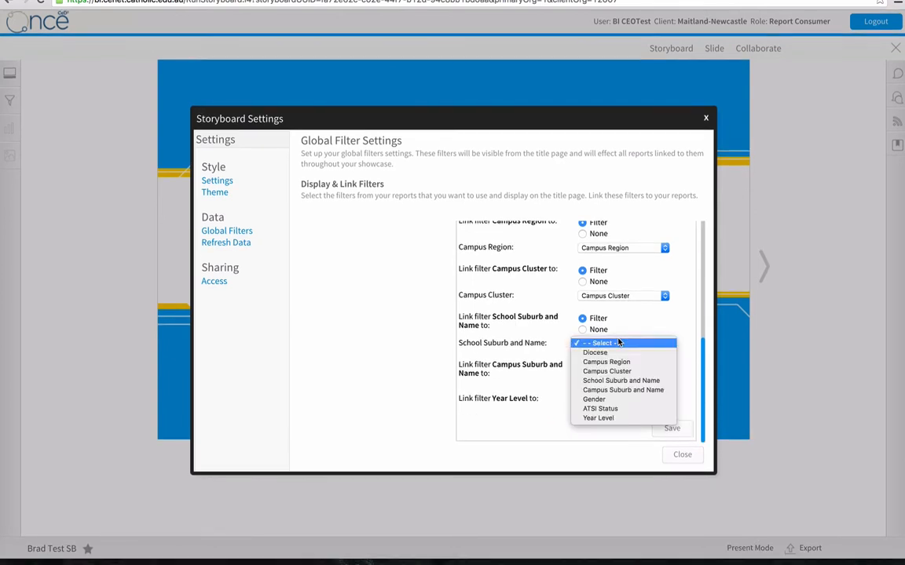
click(620, 381)
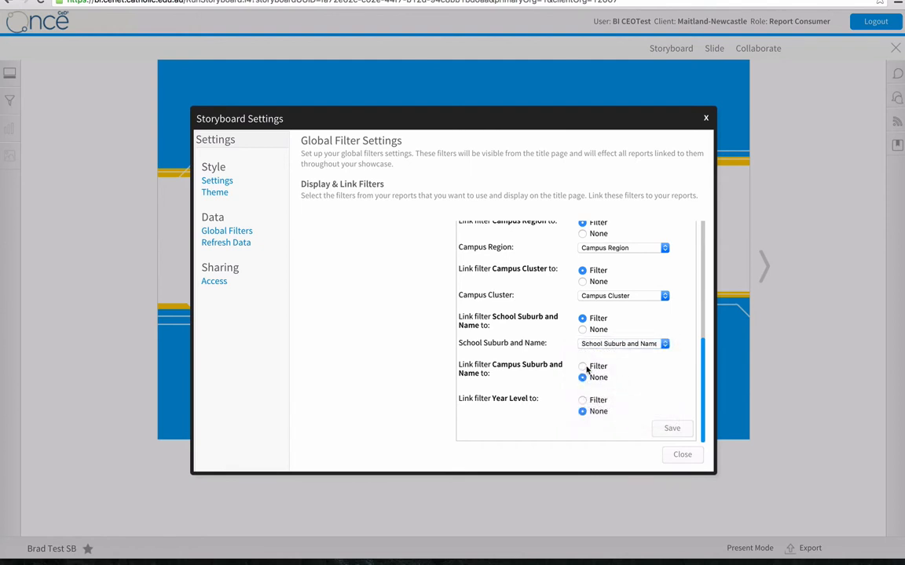
Link Campus Suburb and Name and Year Level to their matching filters, and save the Student Census Enrolment by Year Level links.
click(582, 367)
click(608, 391)
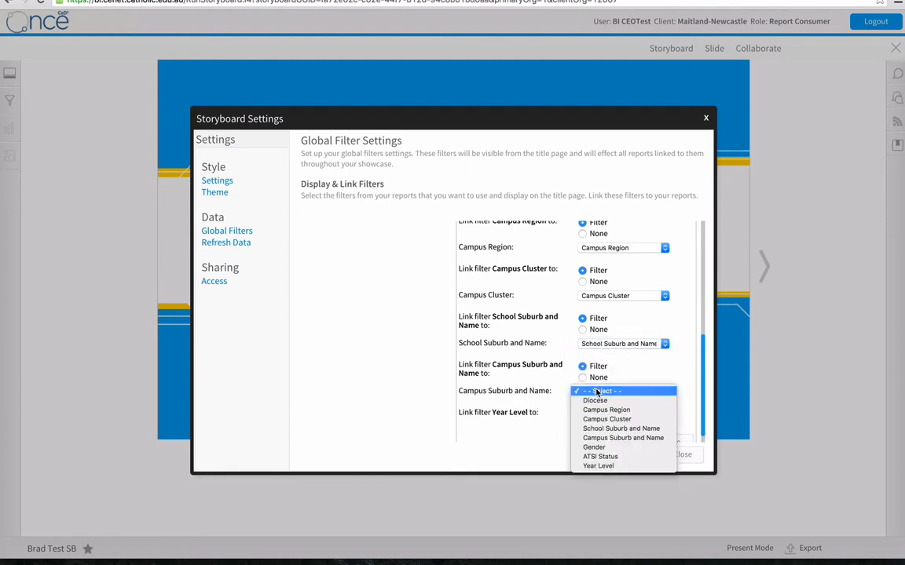
click(611, 439)
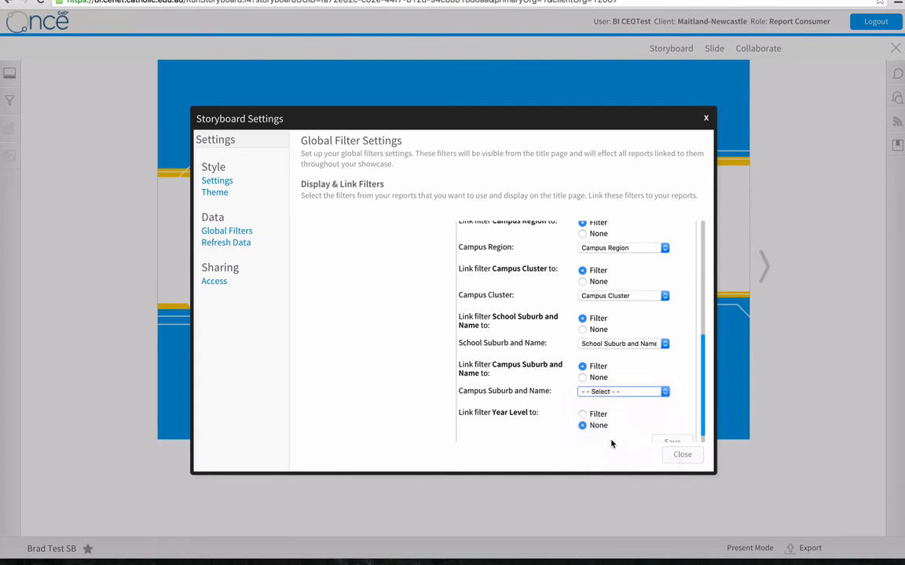
click(582, 414)
scroll(621, 412, down, 1)
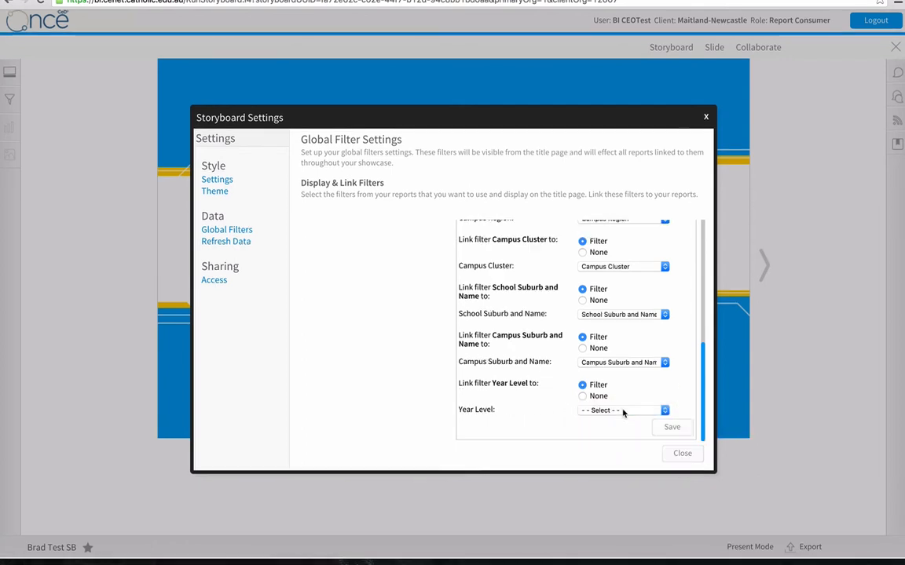
click(621, 411)
click(619, 487)
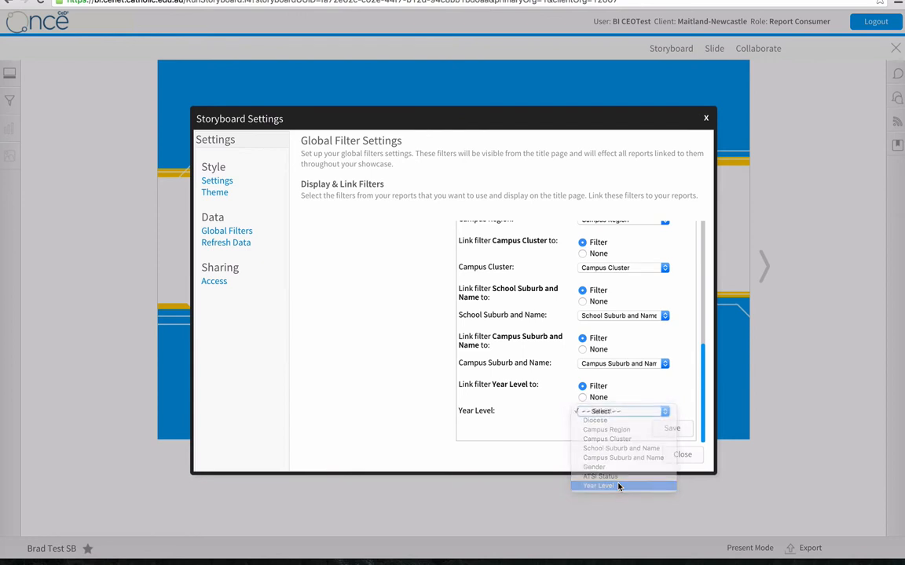
click(671, 428)
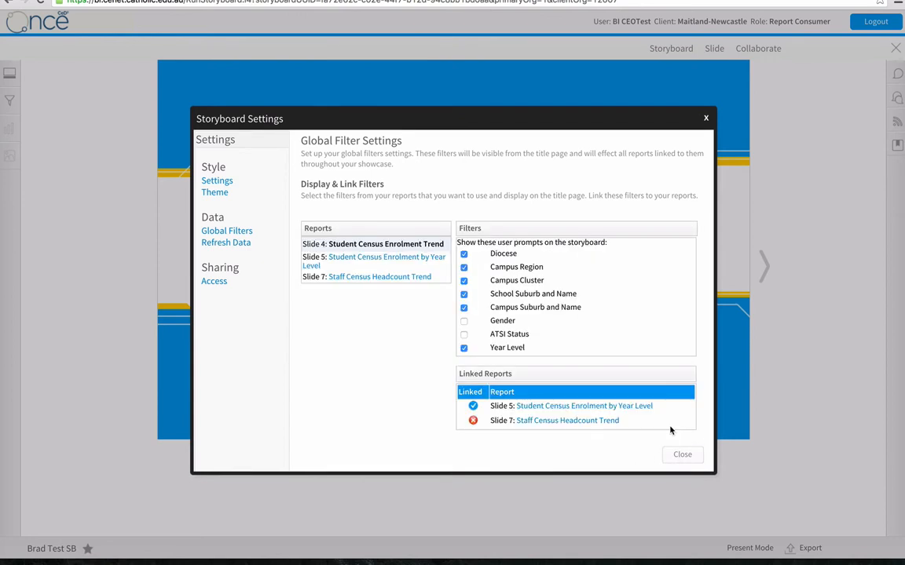
Link the Diocese and Campus Region filters to the same-named filters of the Staff Census Headcount Trend report.
click(583, 421)
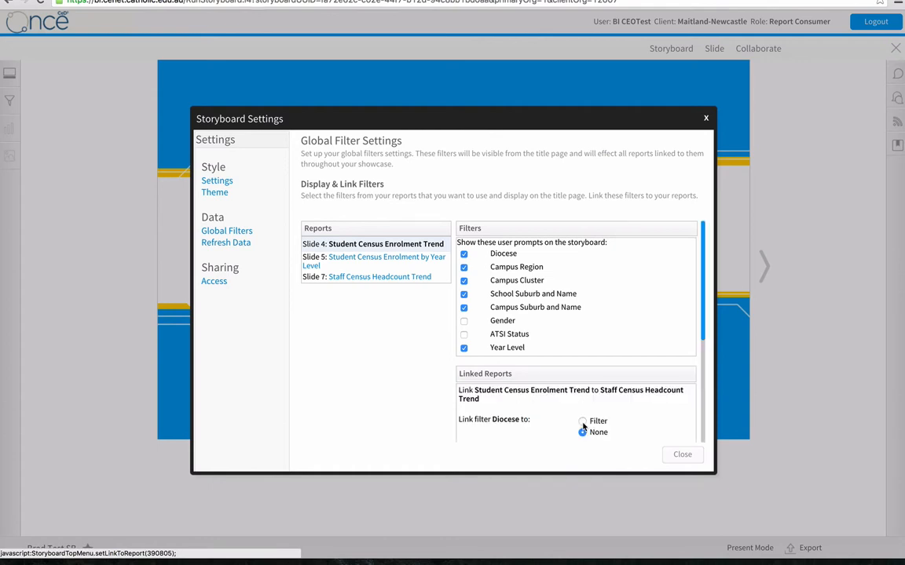
scroll(621, 399, down, 5)
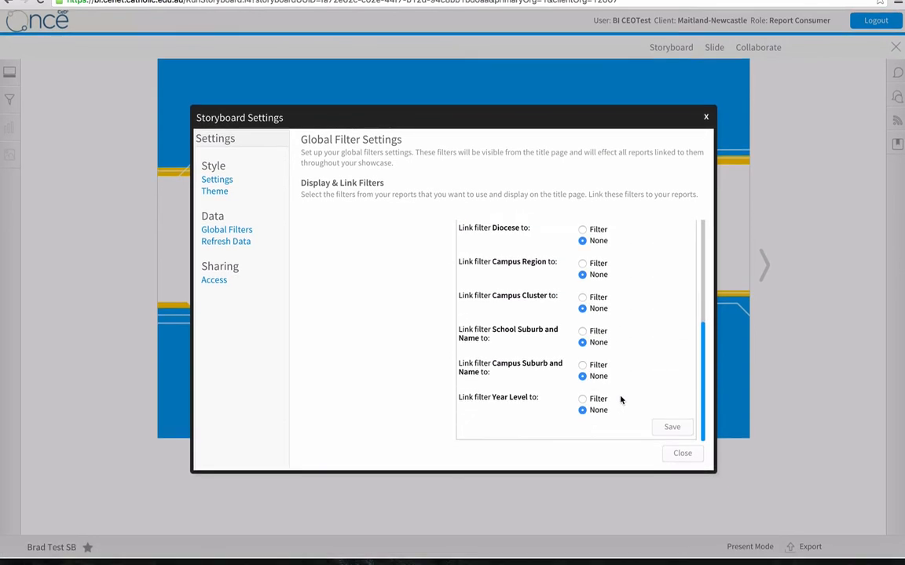
click(581, 230)
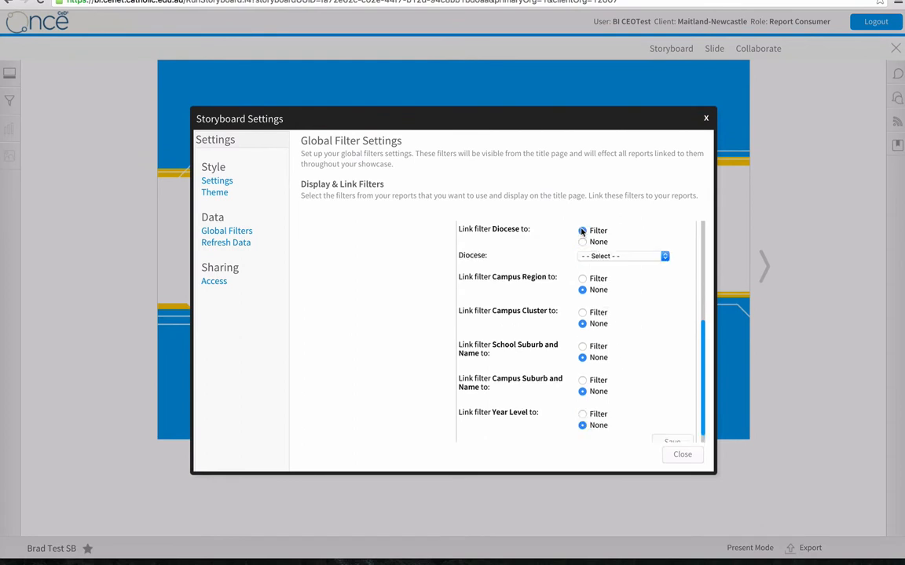
click(600, 257)
click(595, 264)
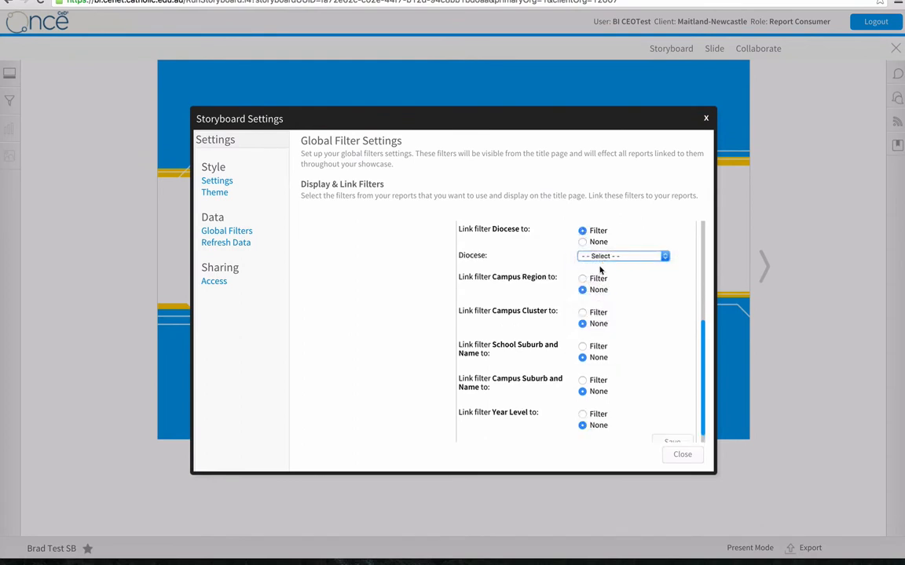
click(582, 279)
click(590, 303)
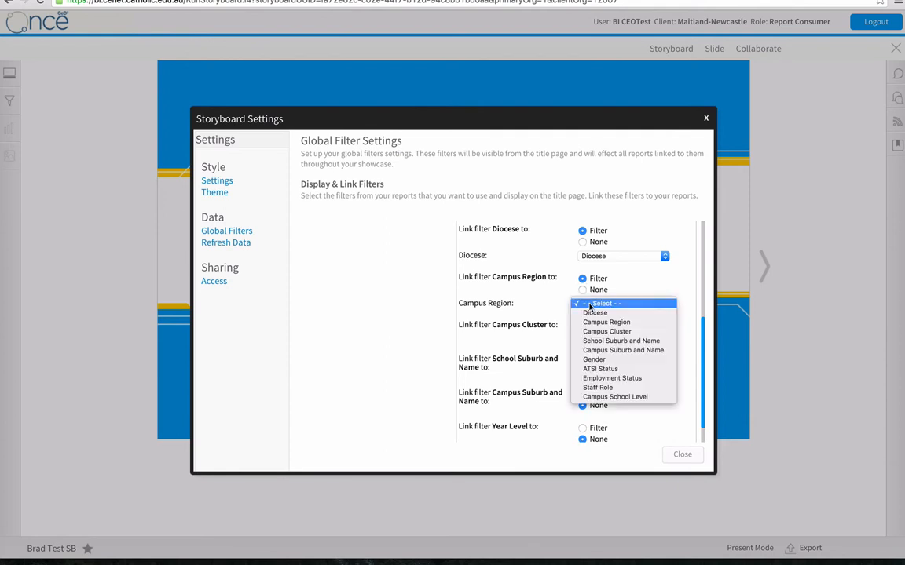
click(595, 323)
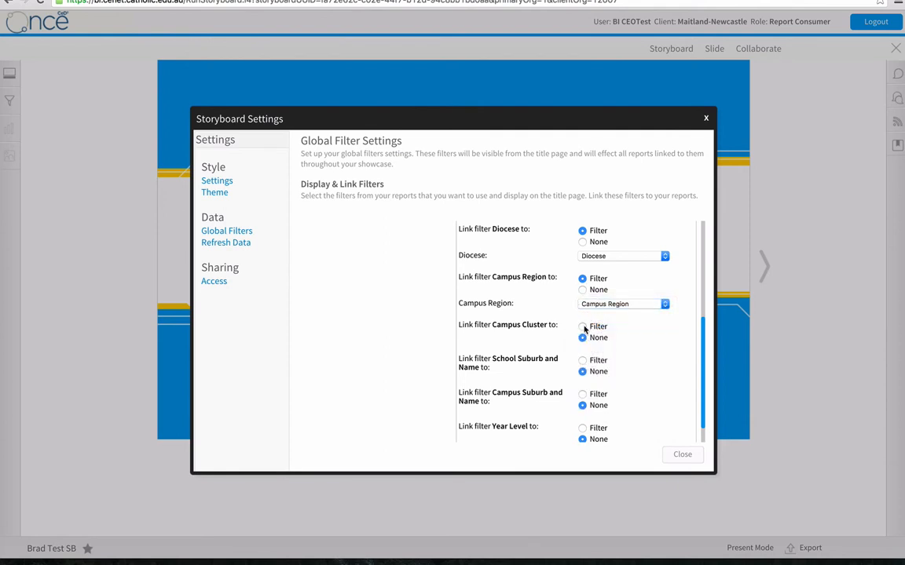
Link the Campus Cluster and School Suburb and Name filters to their matching filters in the Staff Census Headcount Trend report.
click(582, 327)
click(596, 353)
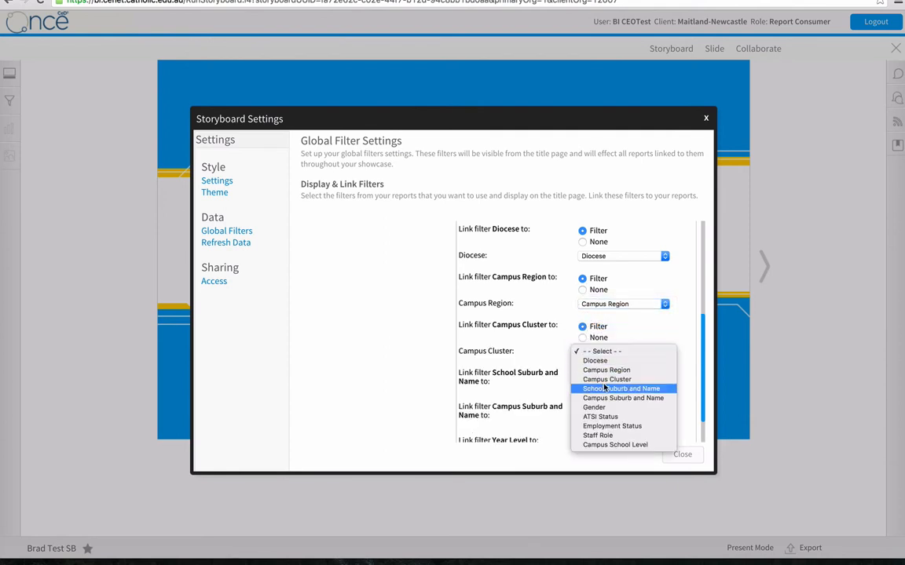
click(589, 377)
click(584, 376)
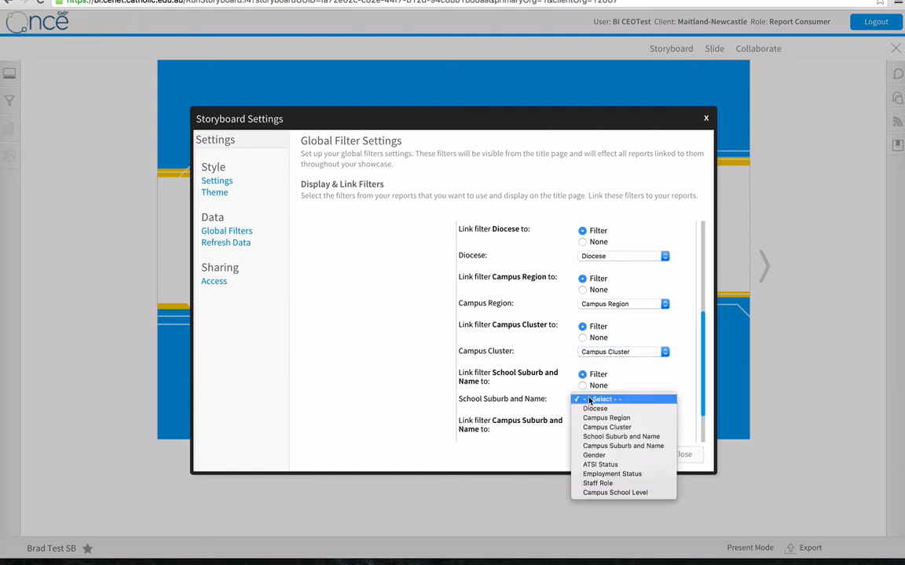
click(620, 436)
Link the Campus Suburb and Name filter to its matching filter in the Staff Census Headcount Trend report.
scroll(667, 425, down, 2)
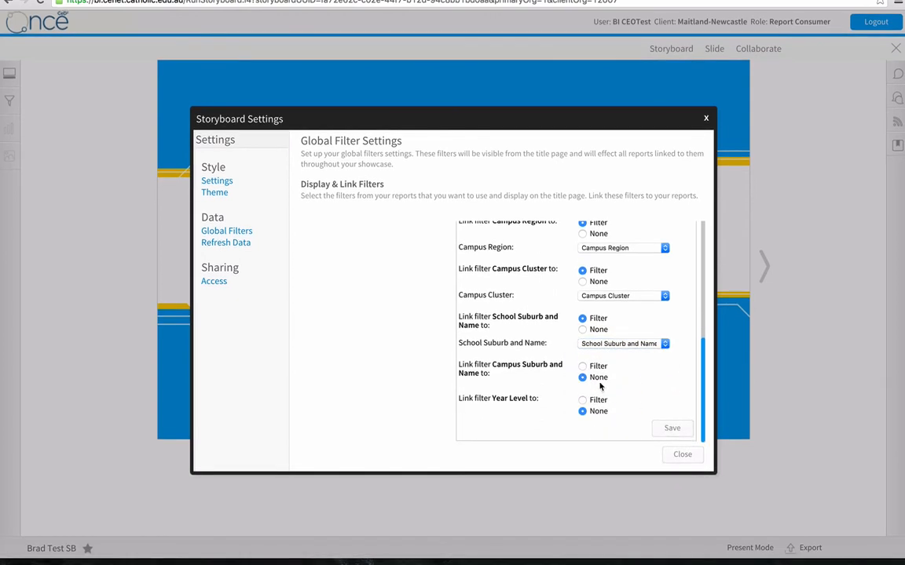
click(582, 365)
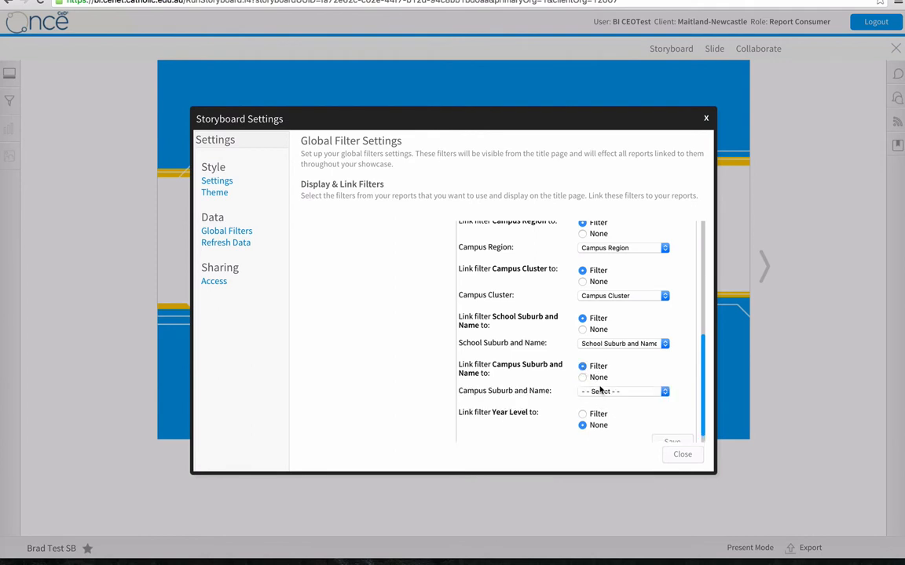
click(599, 390)
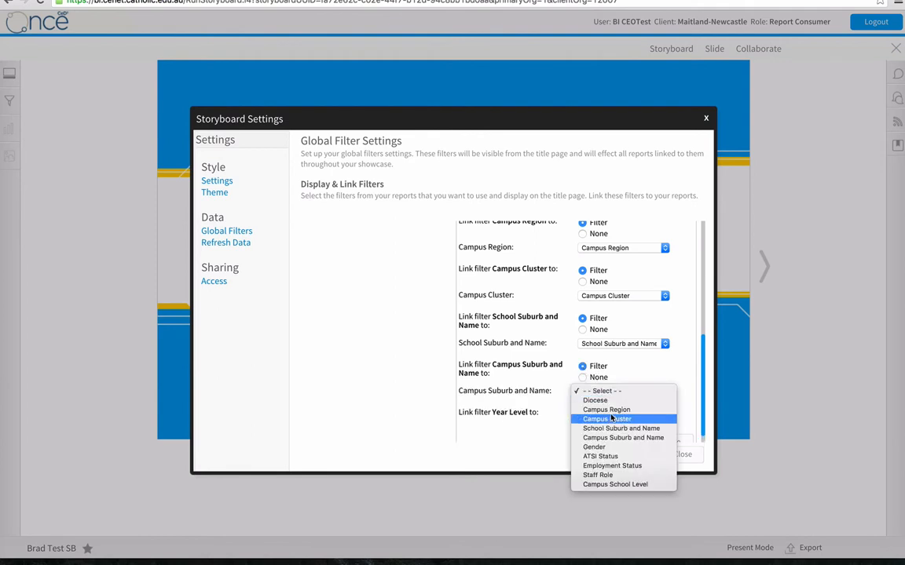
click(620, 438)
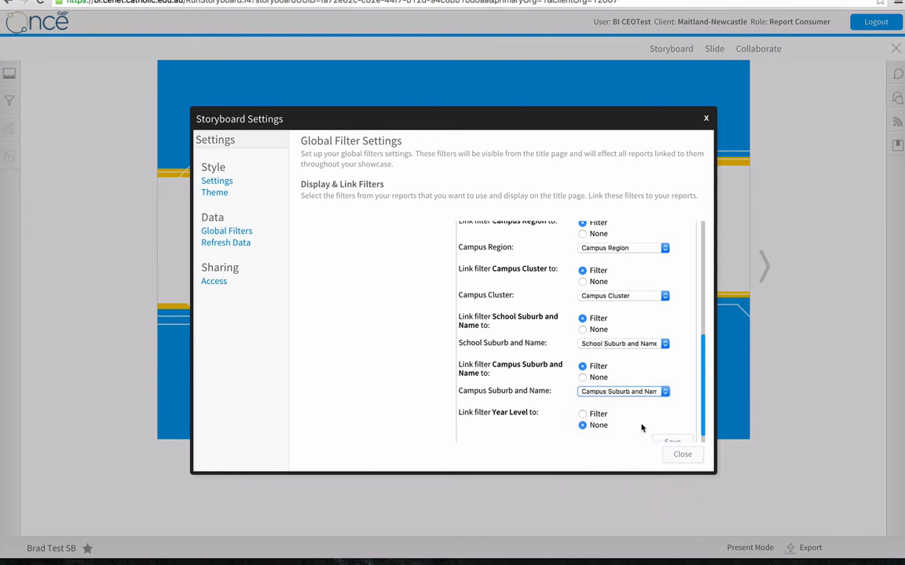
click(582, 415)
scroll(537, 408, down, 1)
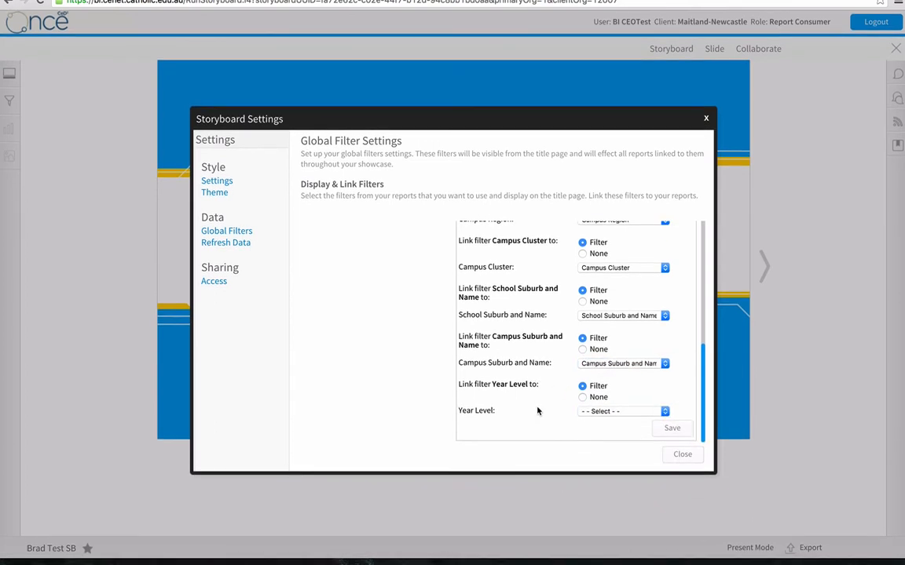
click(596, 414)
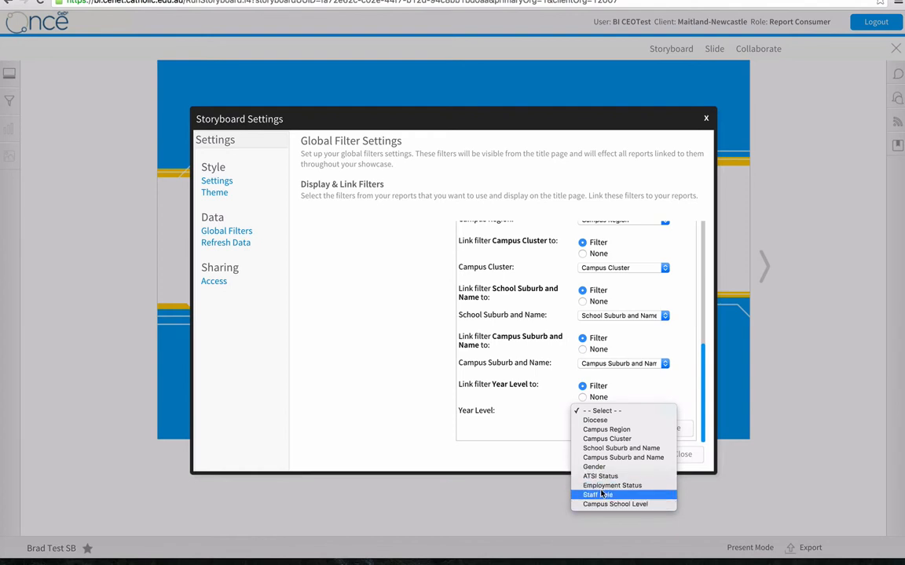
click(548, 397)
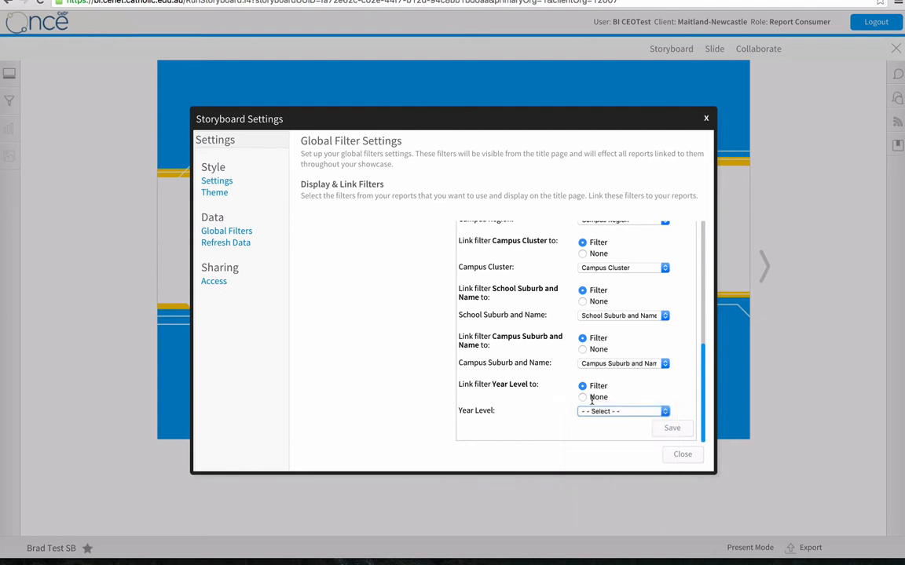
click(584, 397)
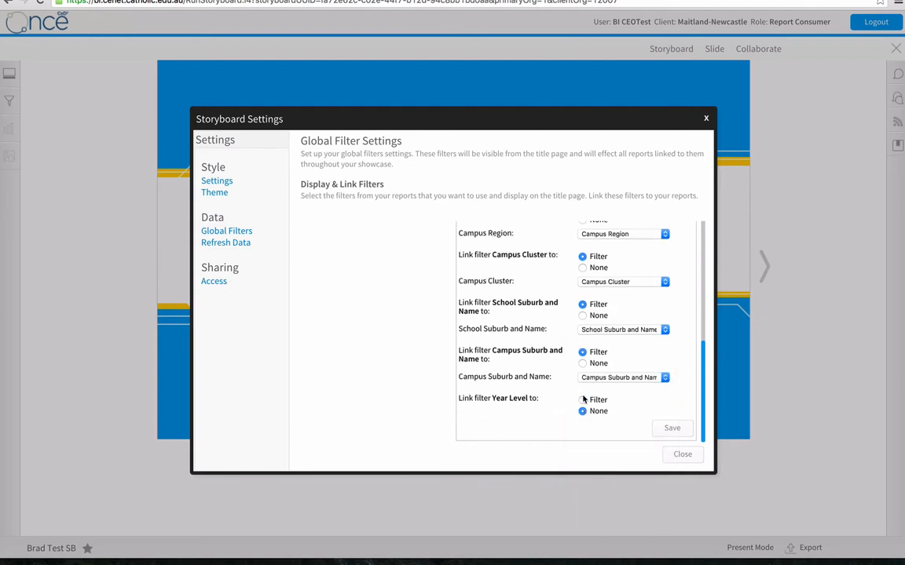
Save the filter links of the Staff Census Headcount Trend report and close the storyboard settings.
click(670, 430)
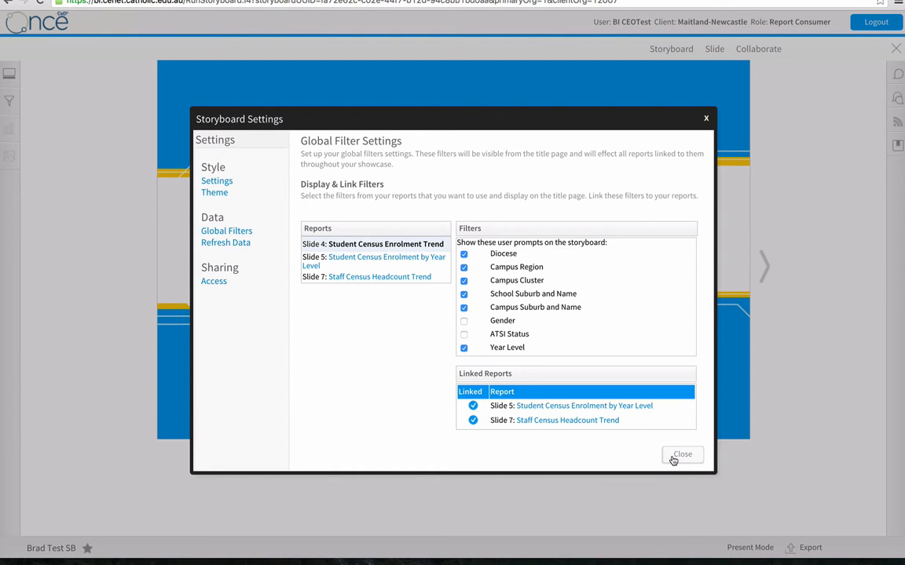
click(680, 455)
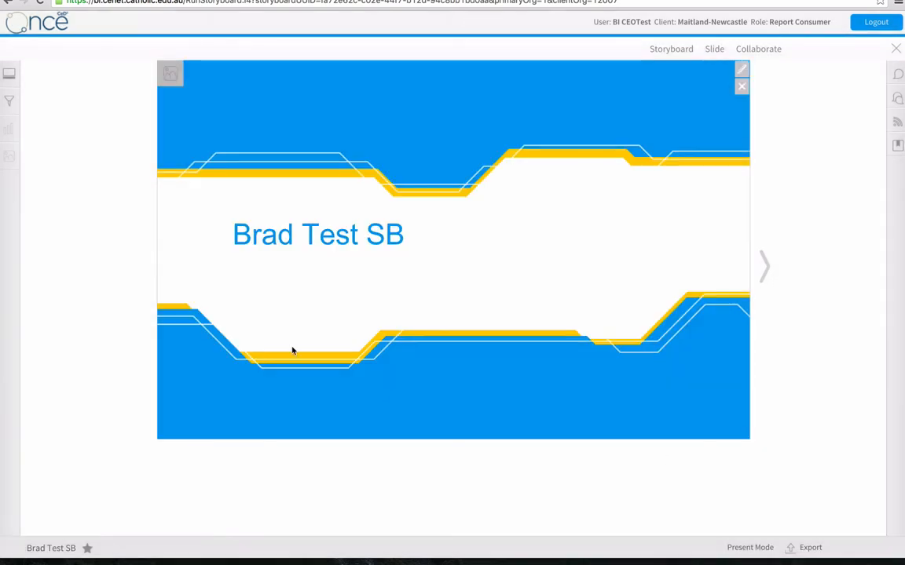
Filter the storyboard's School Suburb and Name to ABERDEEN - St Joseph's High School and apply it.
click(11, 101)
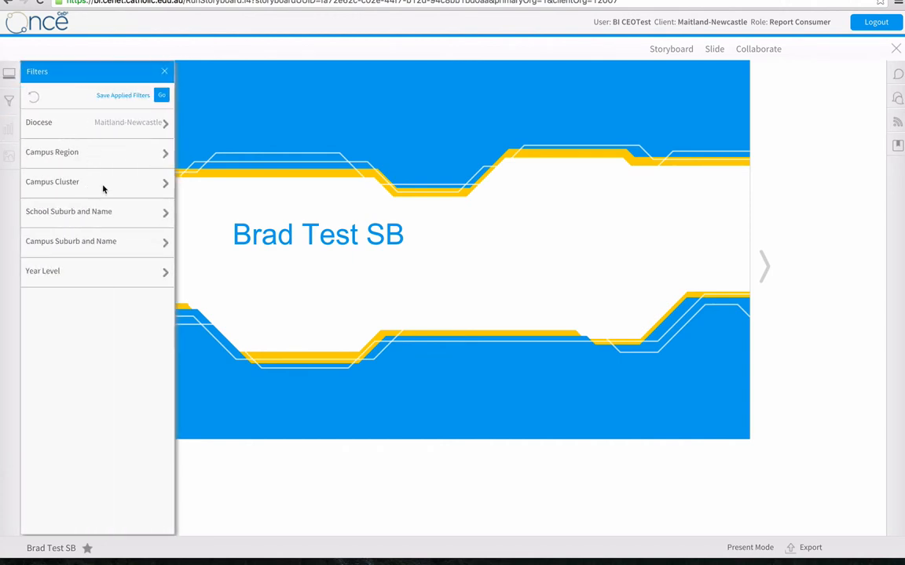
click(117, 214)
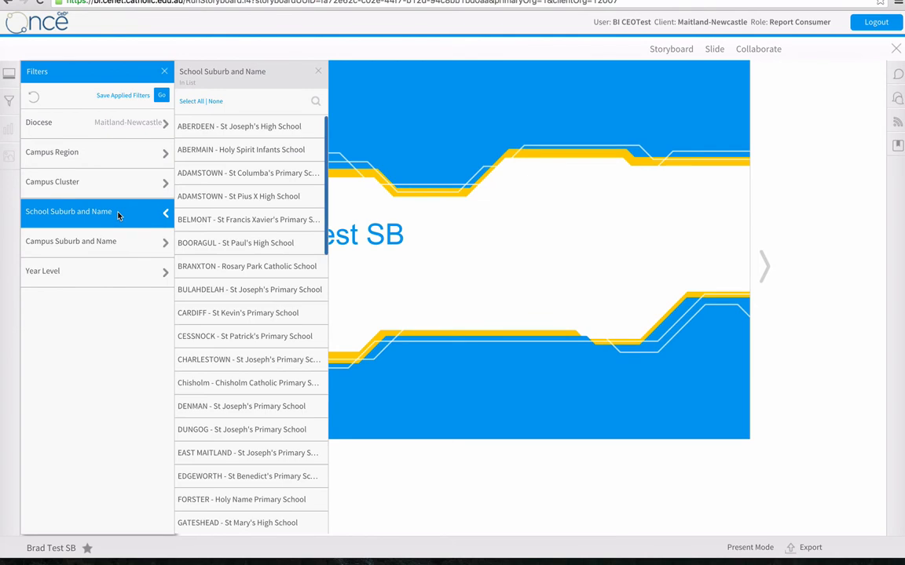
click(244, 132)
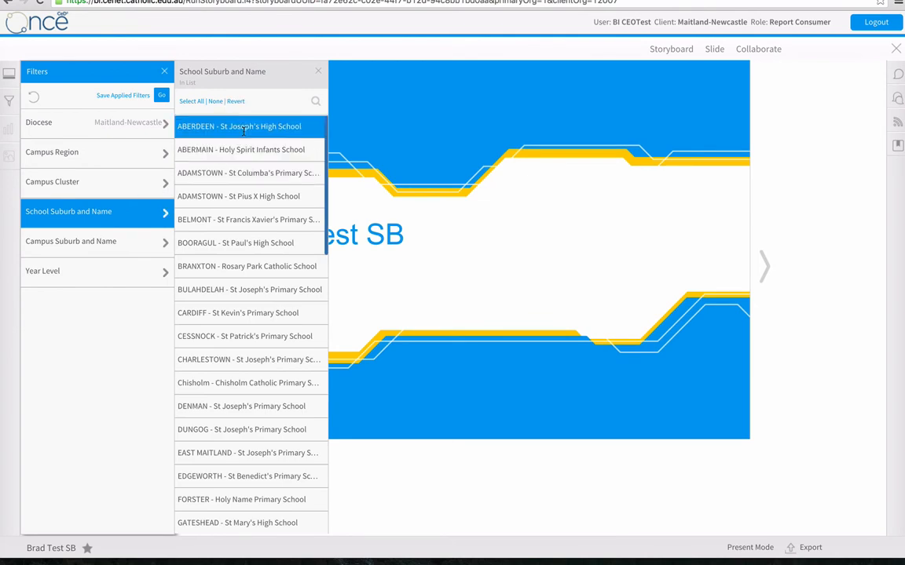
click(161, 96)
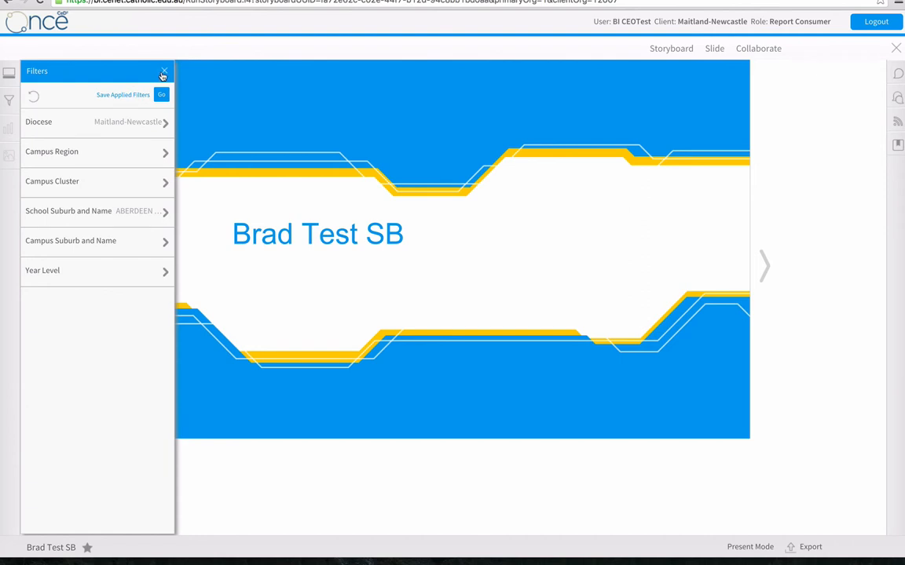
click(163, 71)
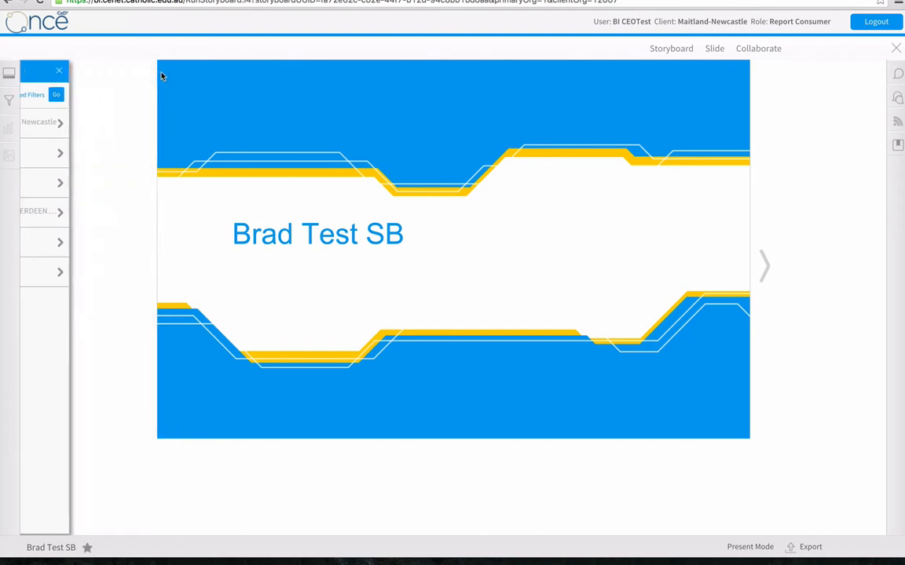
Go forward to the Student Enrolments over time slide to check its chart under the applied filter.
click(764, 266)
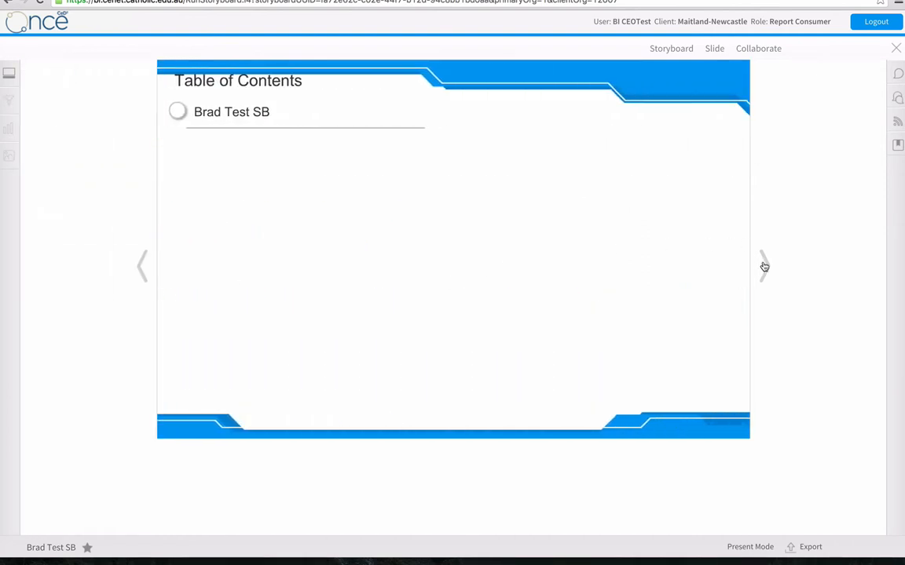
click(763, 266)
click(763, 266)
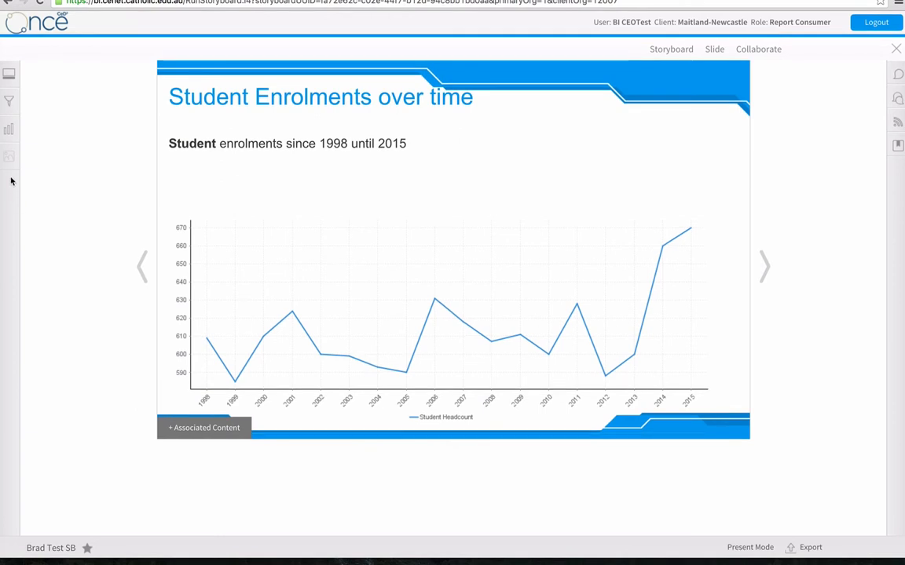
Save and activate the storyboard under Student Reports (Diocesan Specific) with the Student Demographics (Diocesan Specific) subcategory.
click(674, 50)
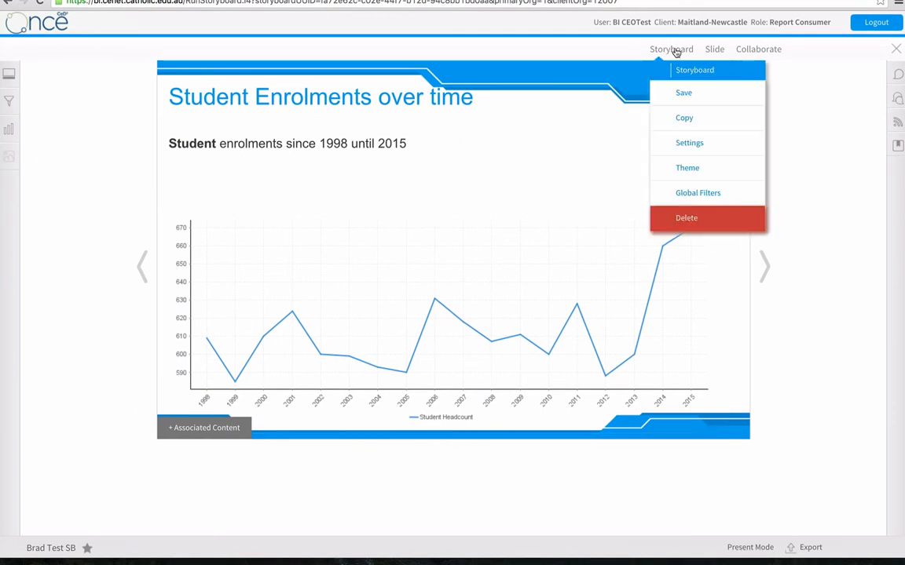
click(684, 95)
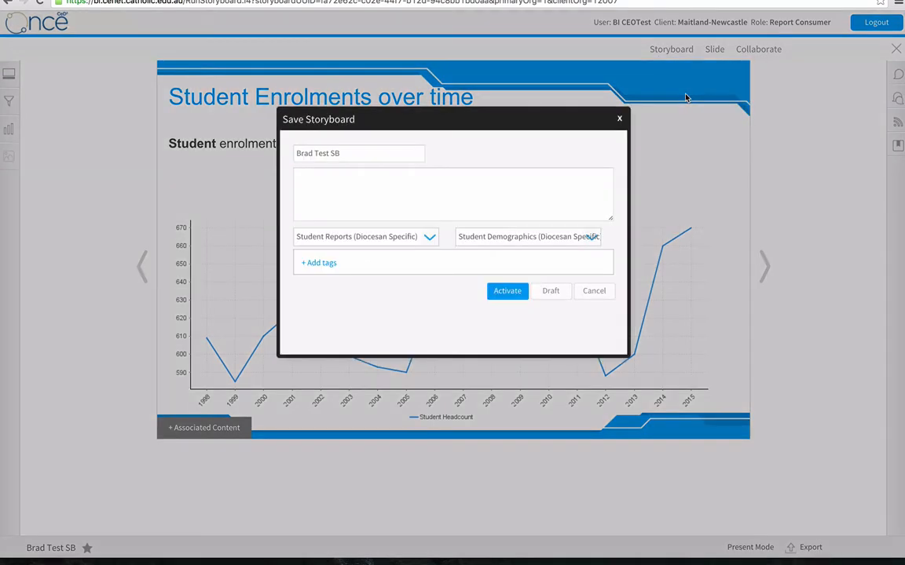
click(521, 237)
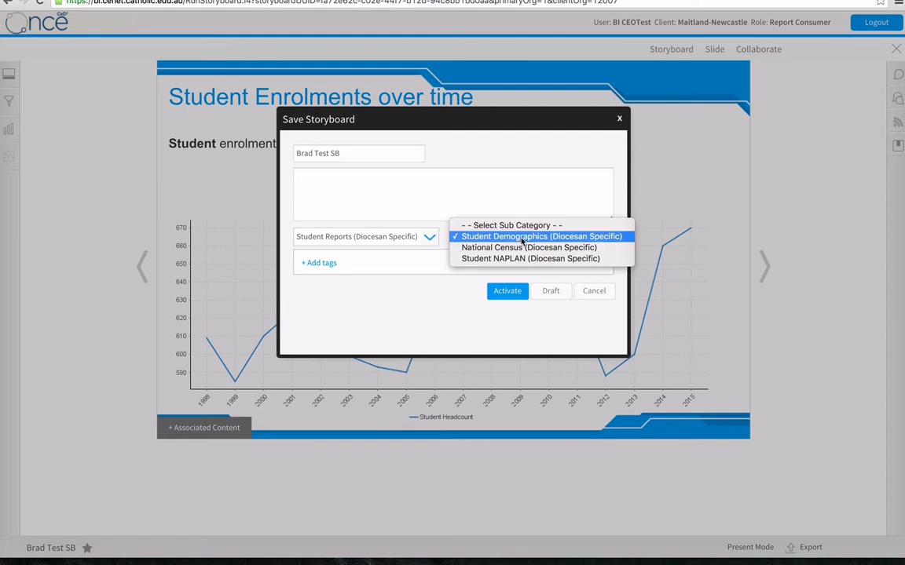
click(522, 238)
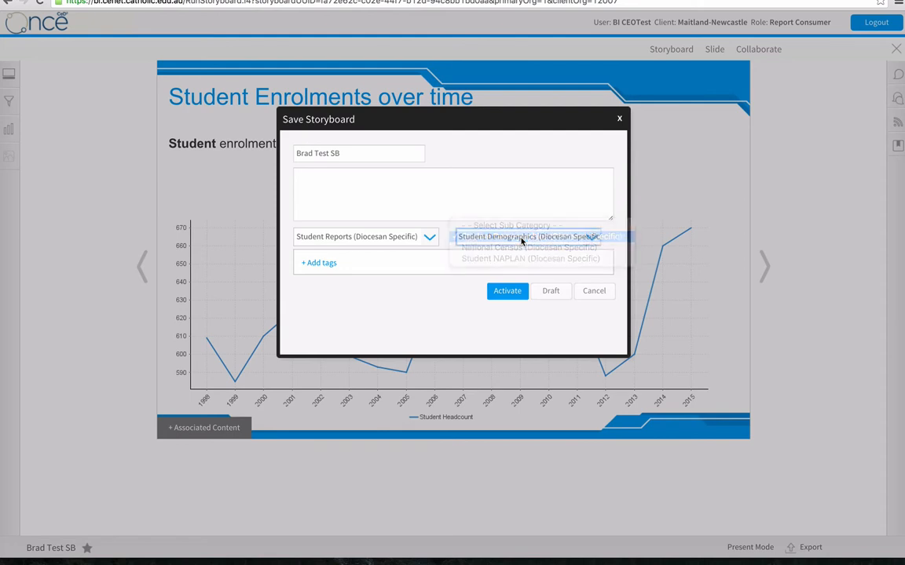
click(422, 237)
click(422, 237)
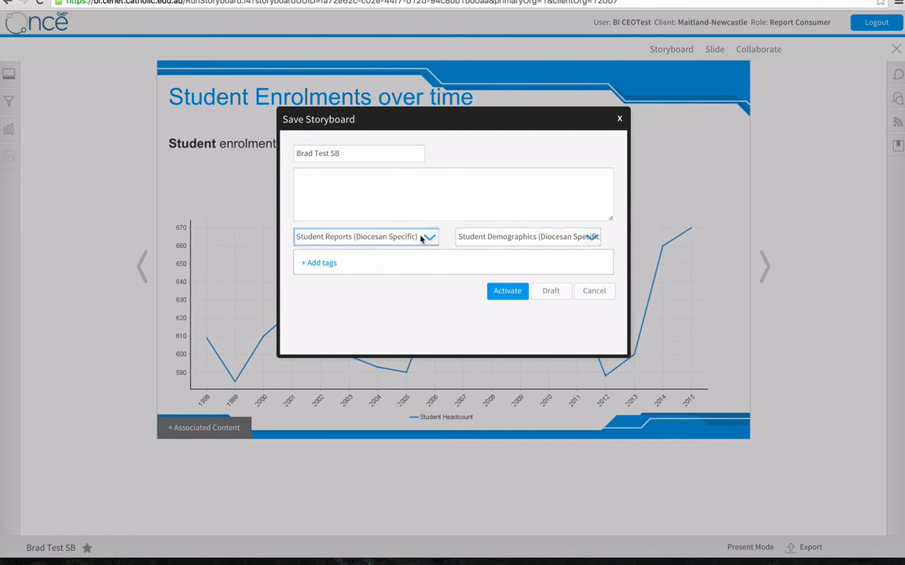
click(372, 149)
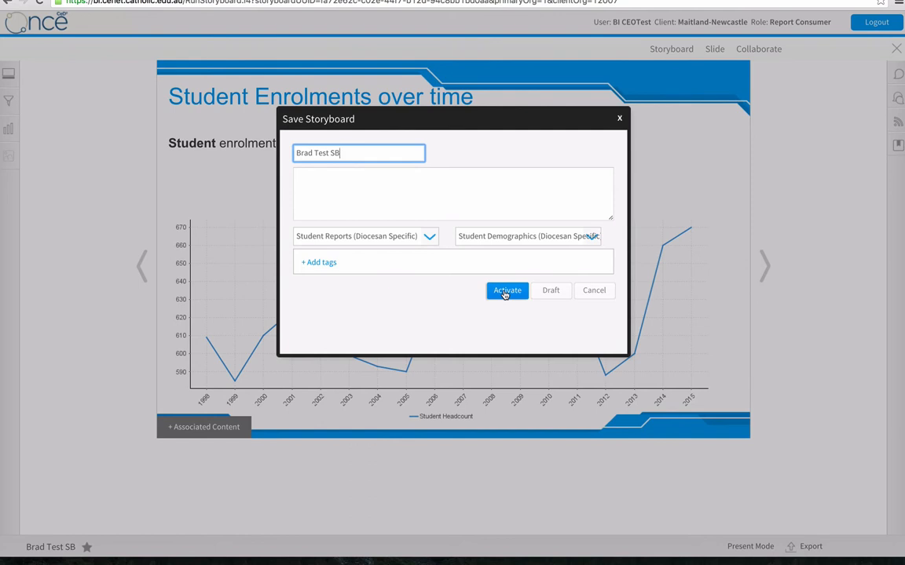
click(505, 291)
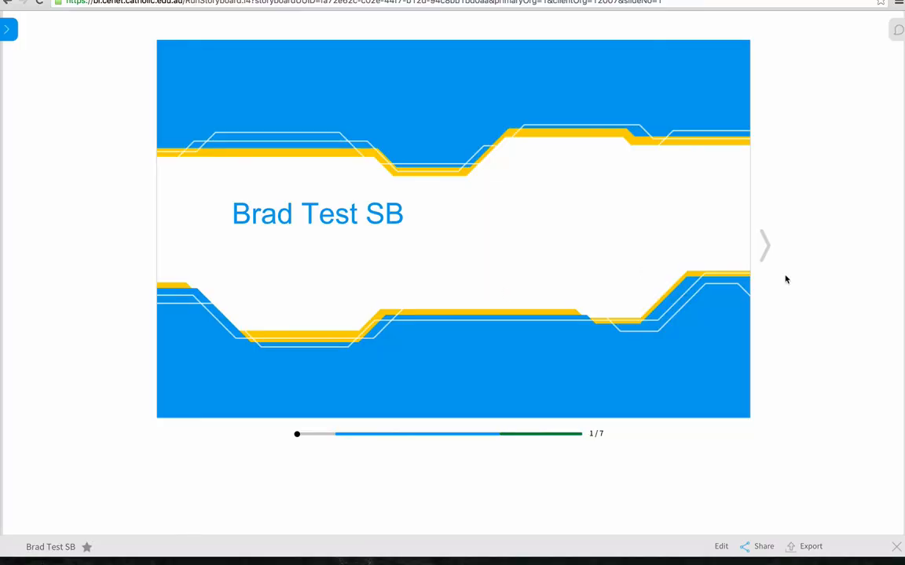
Page through the activated storyboard from the title slide to the Student enrolments by Year Level slide.
click(766, 248)
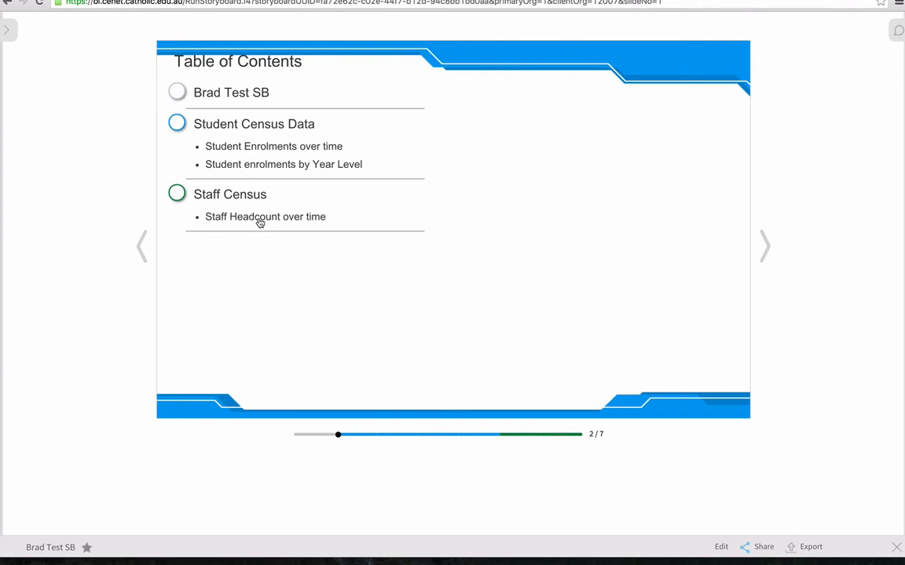
click(763, 248)
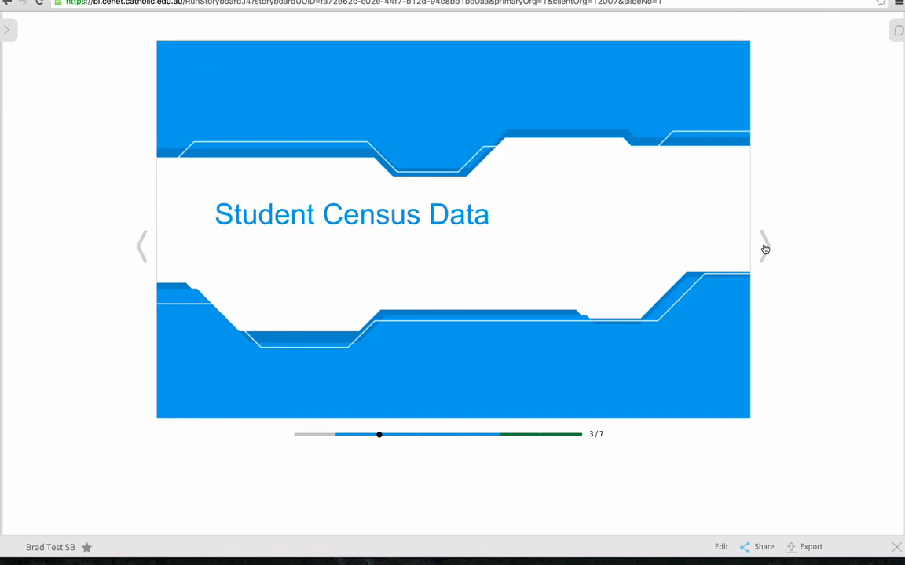
click(764, 248)
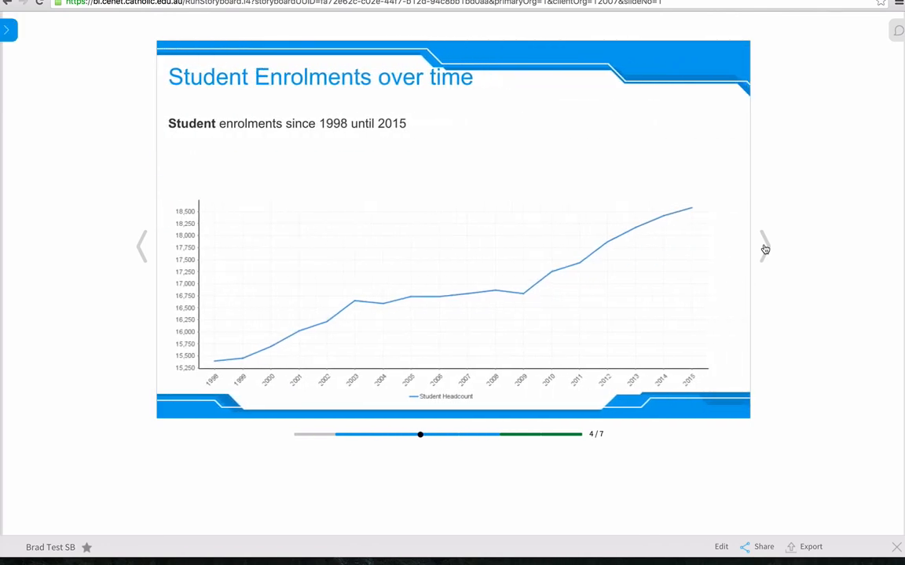
click(764, 249)
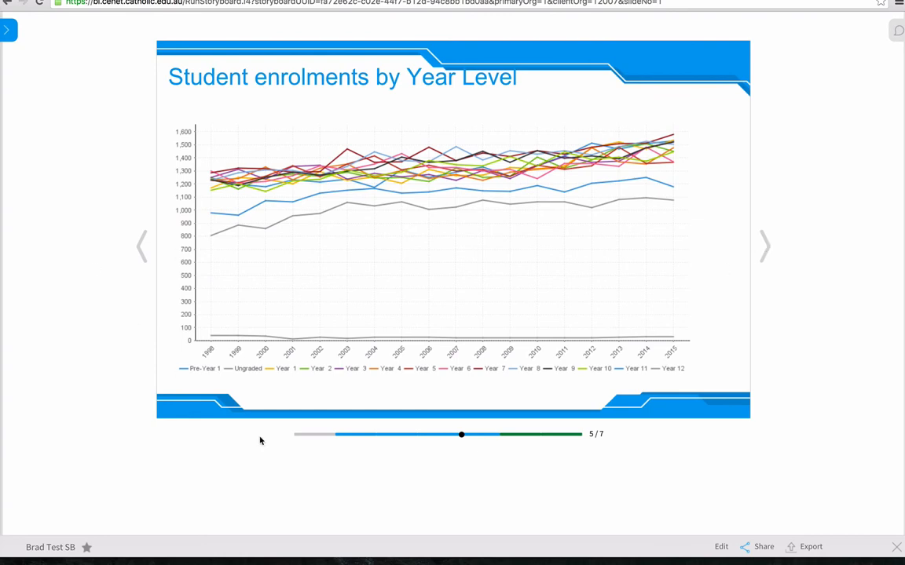
Return to the title slide and apply ABERDEEN - St Joseph's High School as the School Suburb and Name filter.
click(311, 435)
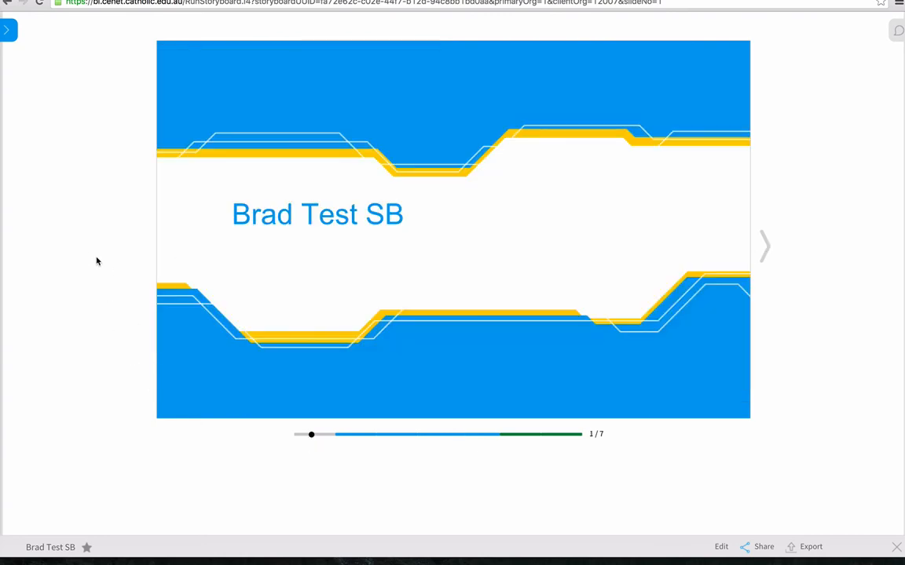
click(5, 30)
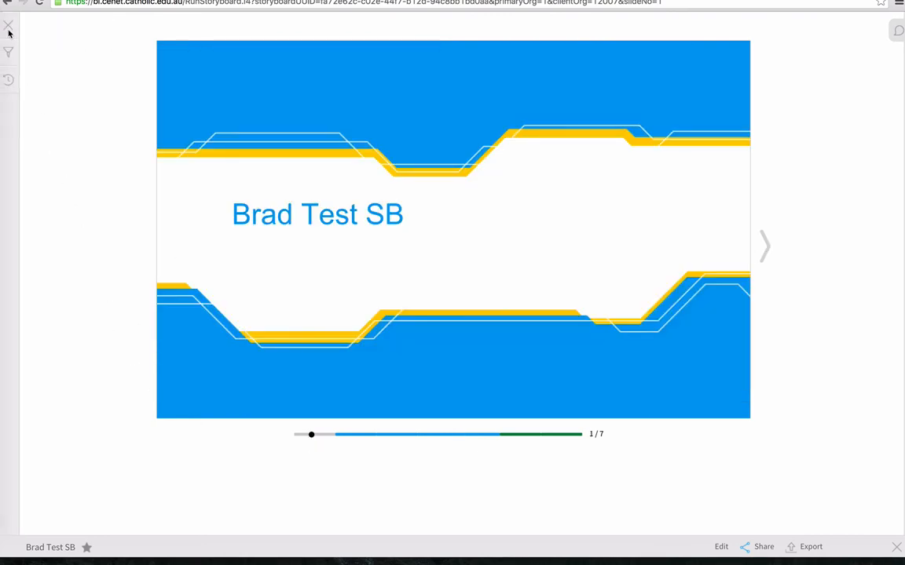
click(9, 55)
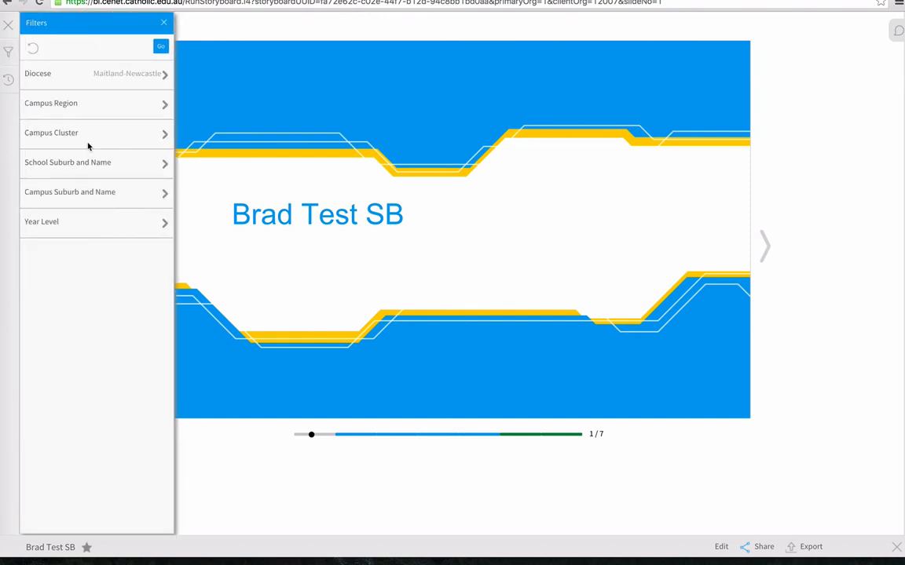
click(106, 163)
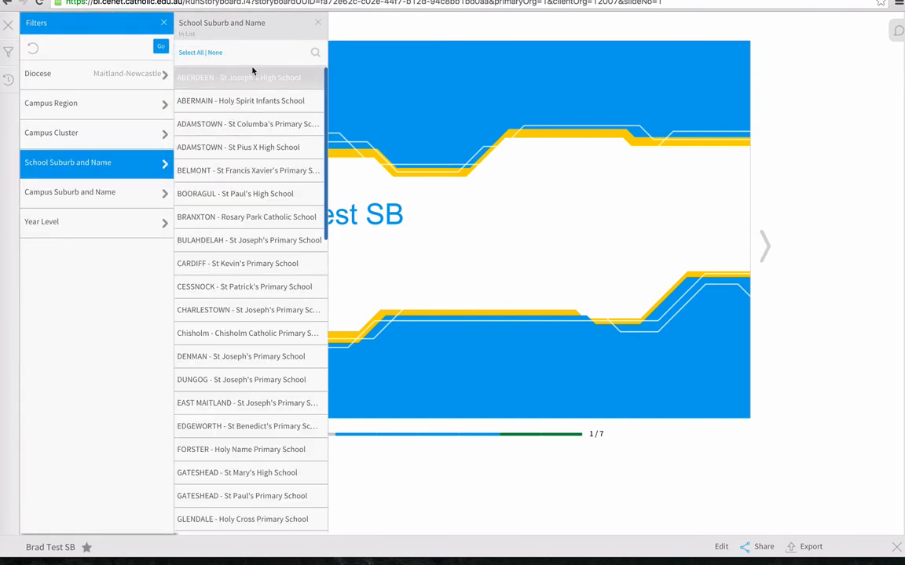
click(247, 76)
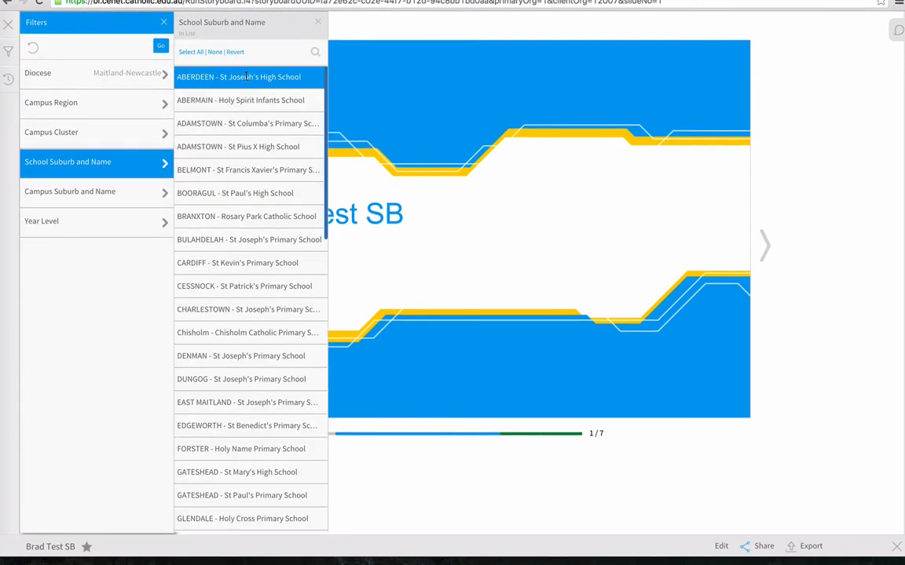
click(161, 47)
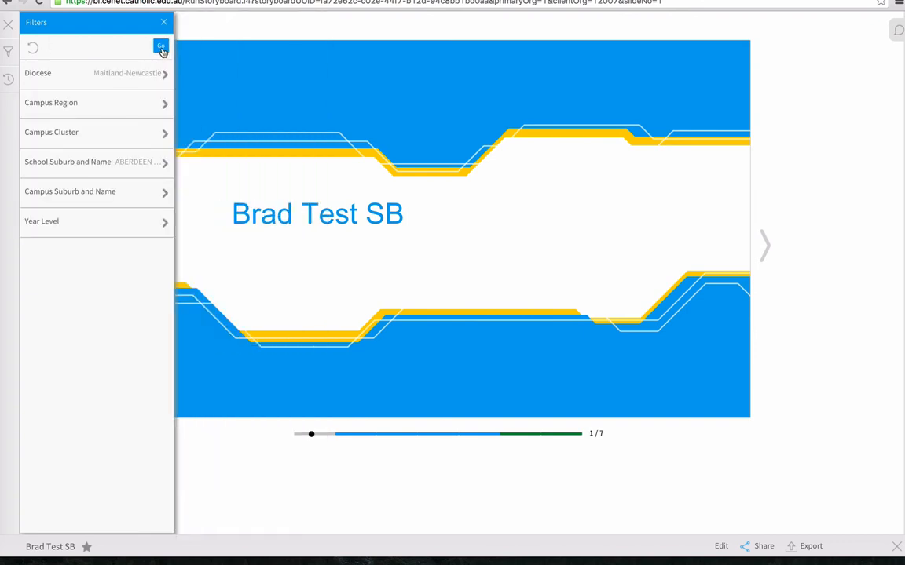
click(163, 23)
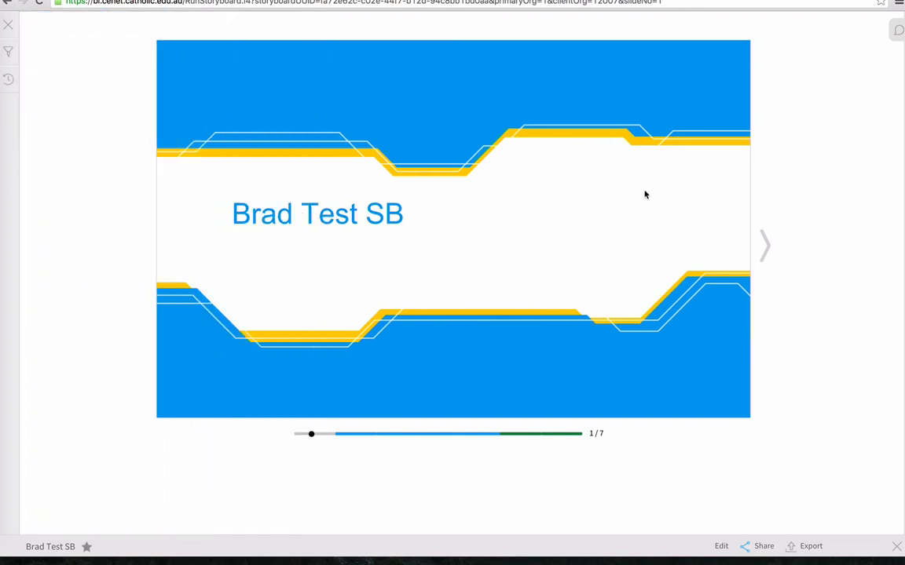
Review the filtered Student Enrolments over time and Student enrolments by Year Level charts.
click(769, 250)
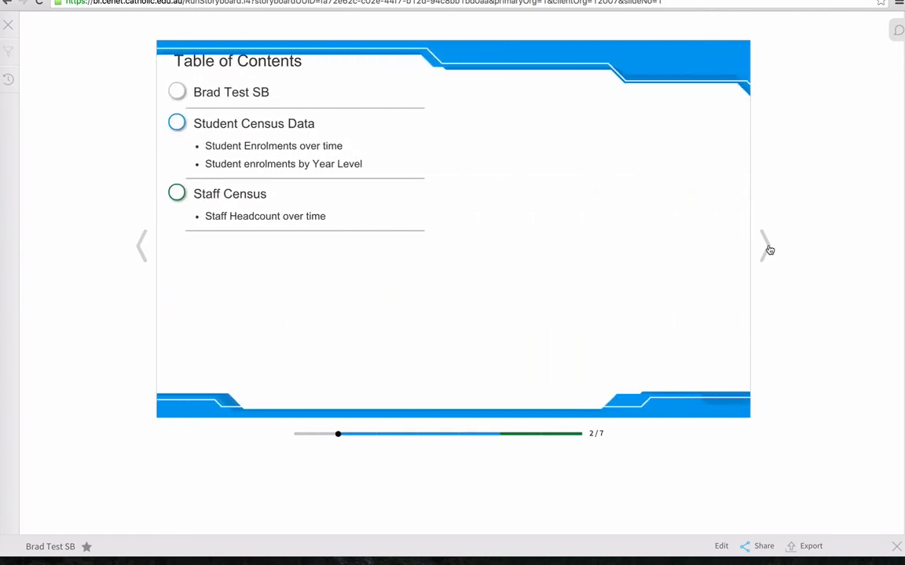
click(769, 251)
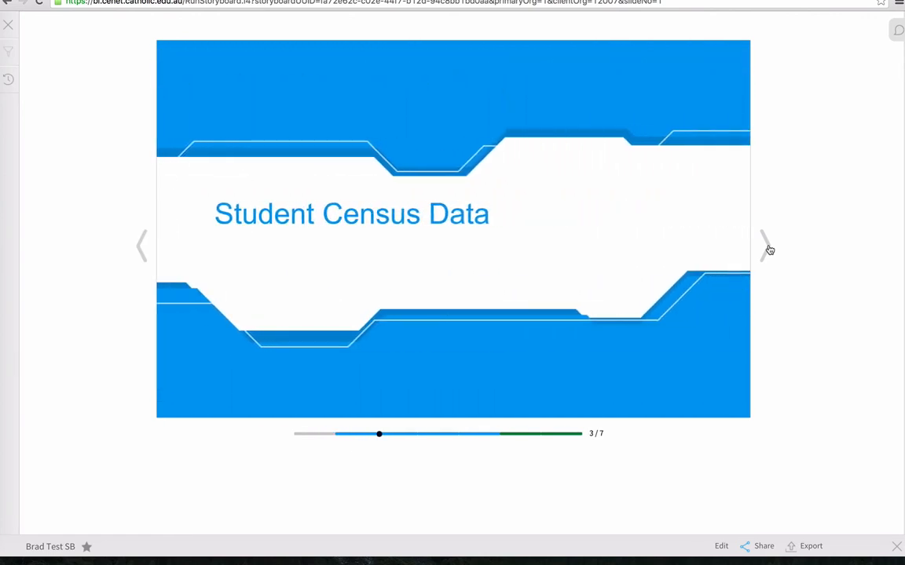
click(770, 250)
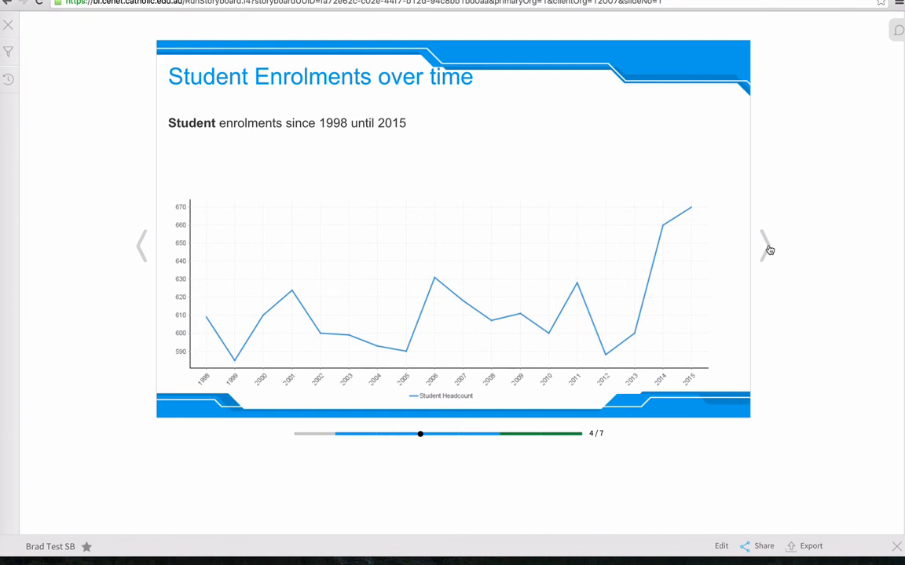
click(769, 250)
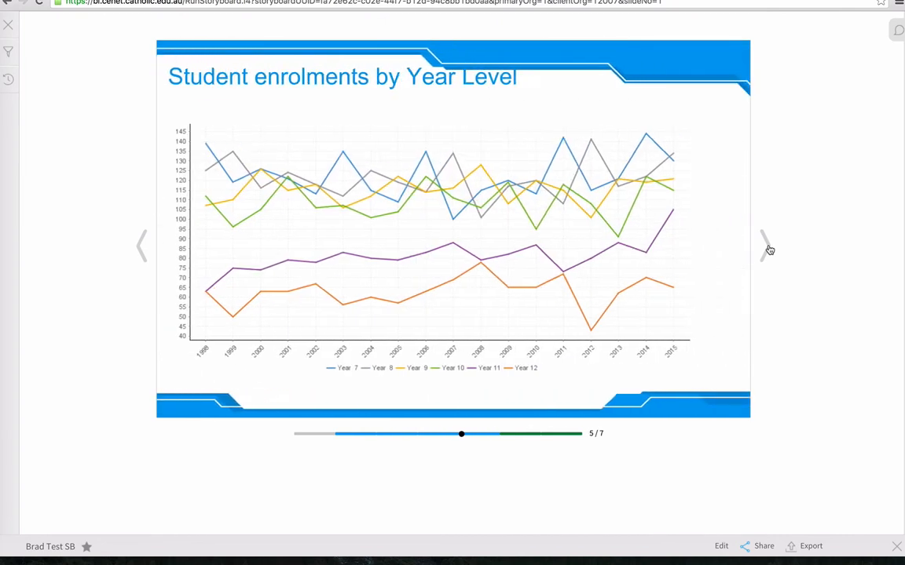
Review the filtered Staff Headcount over time chart in the Staff Census section.
click(770, 250)
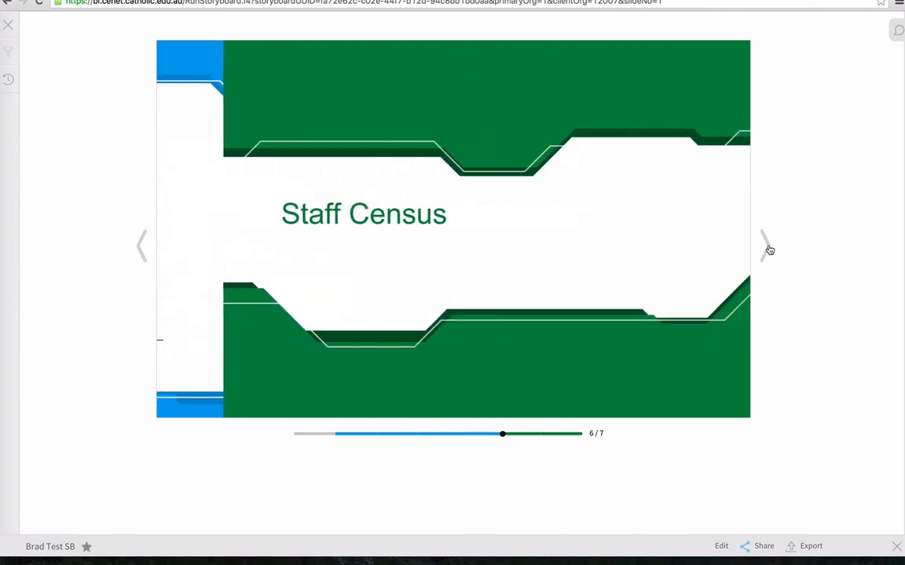
click(769, 249)
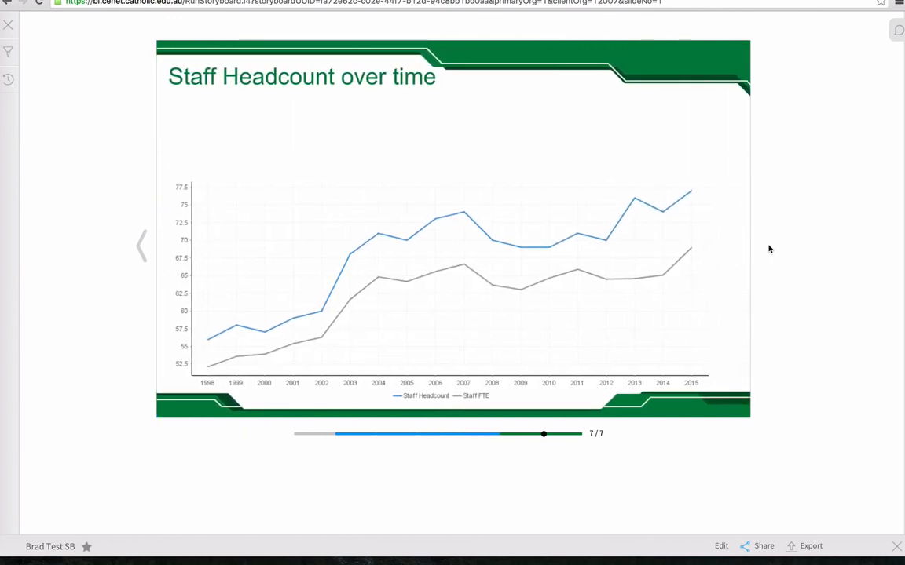
Return to the title slide and change the School Suburb and Name filter to only ADAMSTOWN - St Columba's Primary School.
click(310, 434)
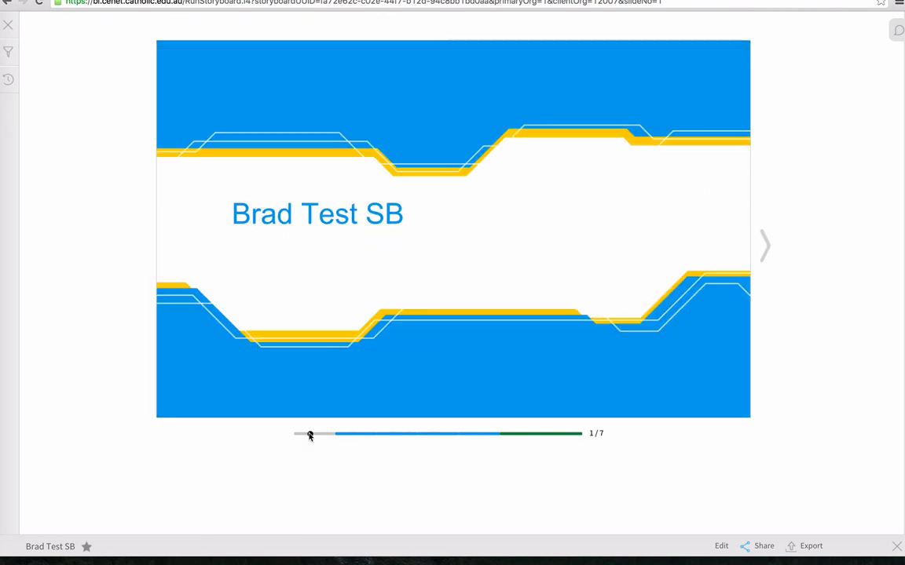
click(9, 52)
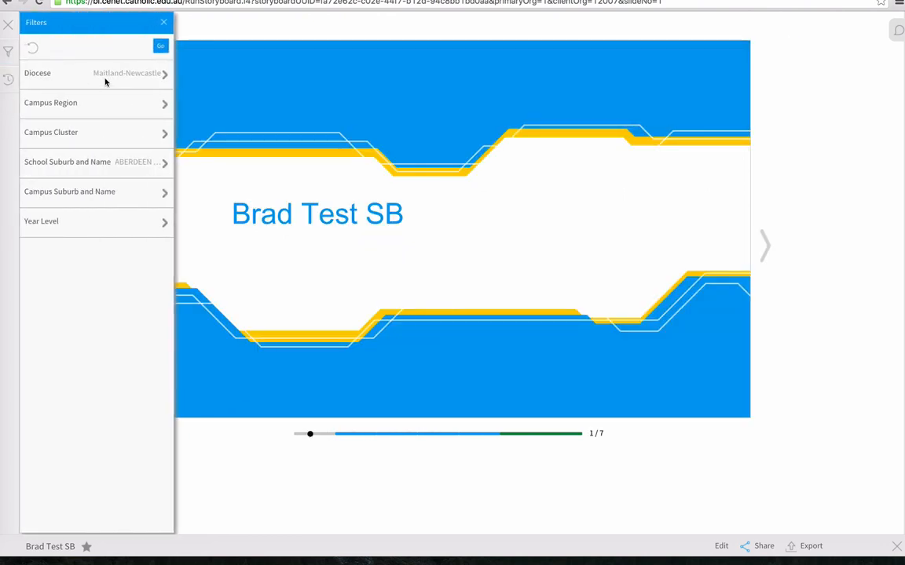
click(117, 161)
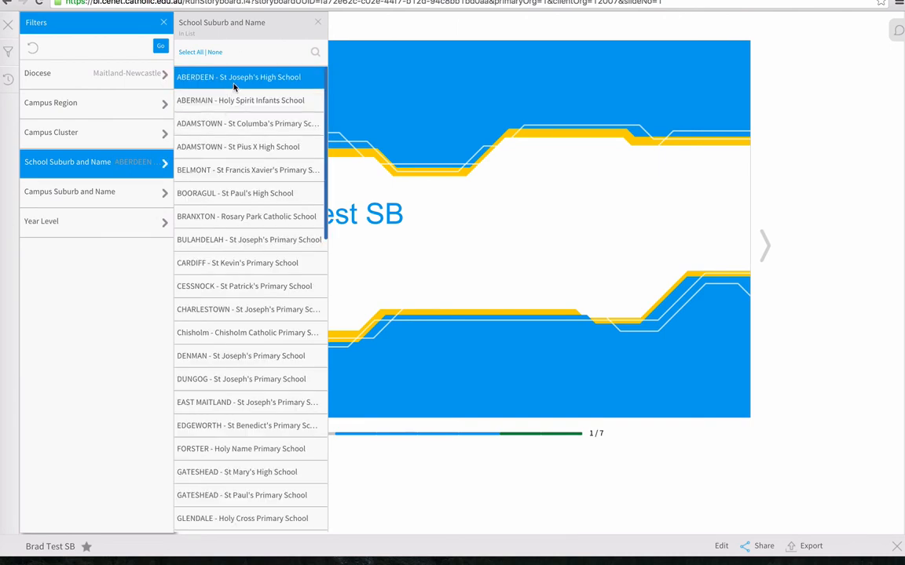
click(235, 98)
click(223, 123)
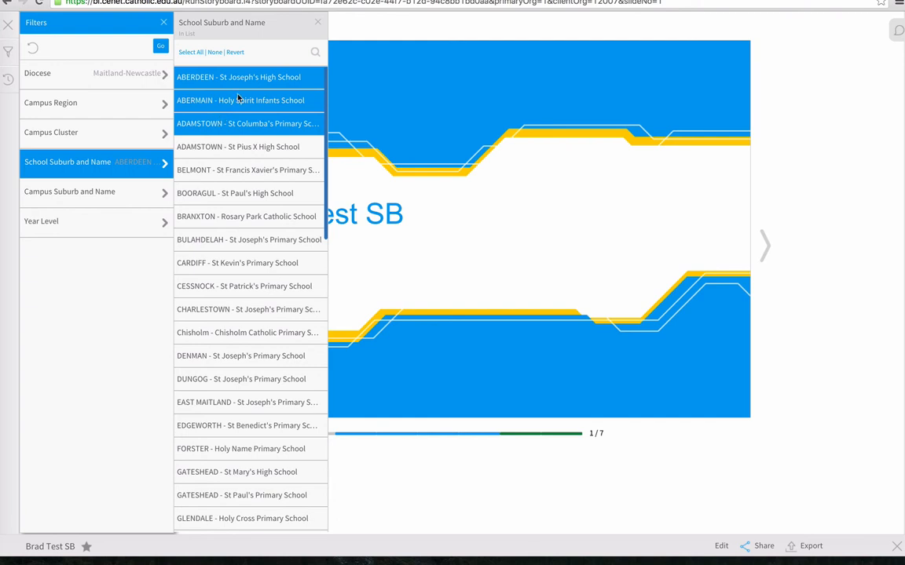
click(215, 92)
click(244, 75)
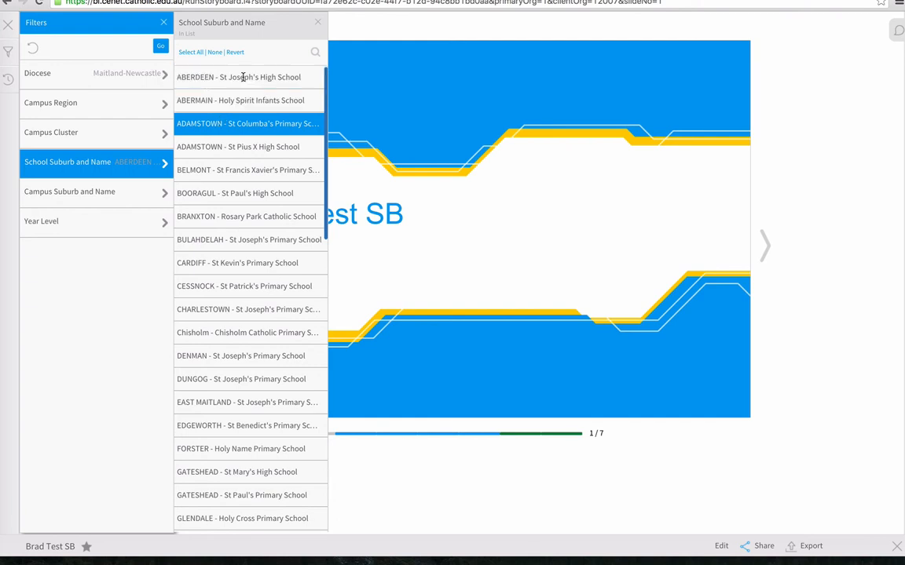
click(160, 48)
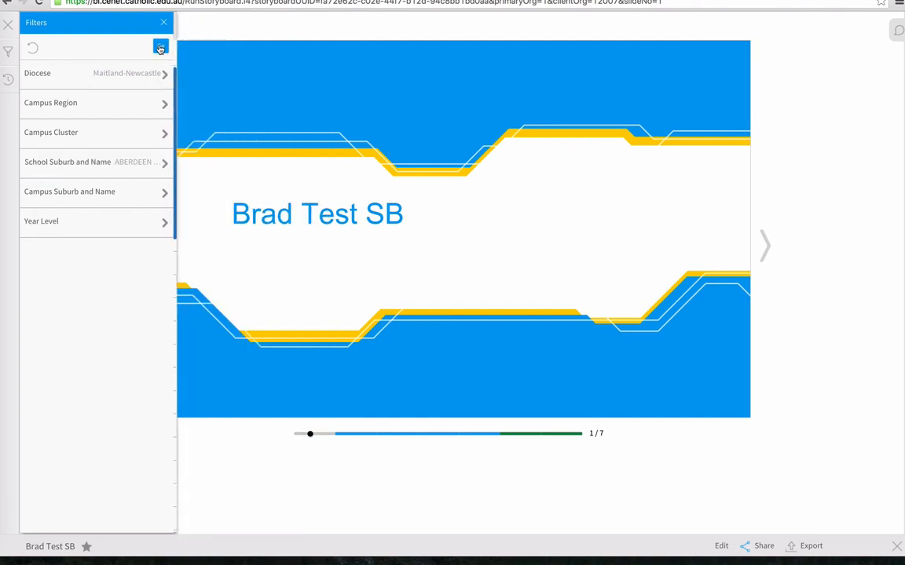
click(163, 23)
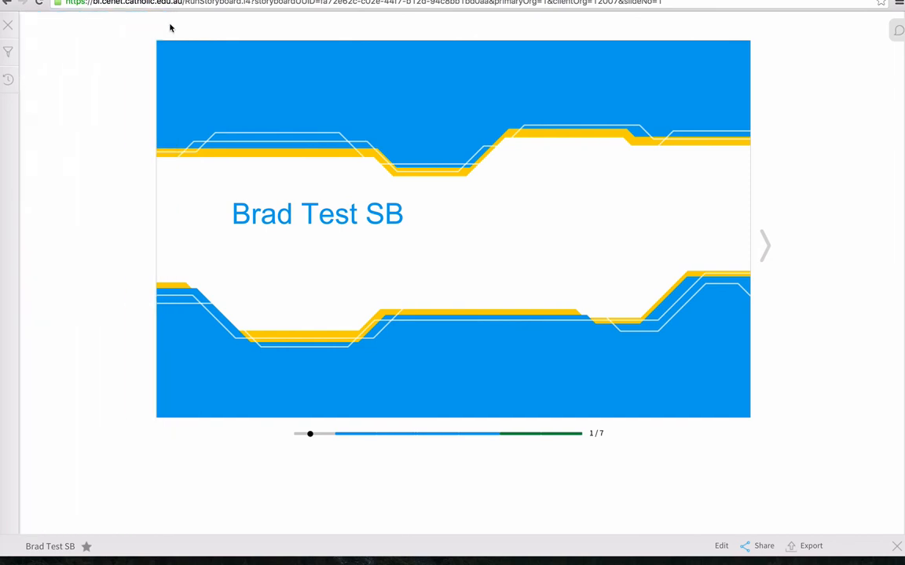
Advance to the Student Enrolments over time slide to check the chart under the new school filter.
click(765, 246)
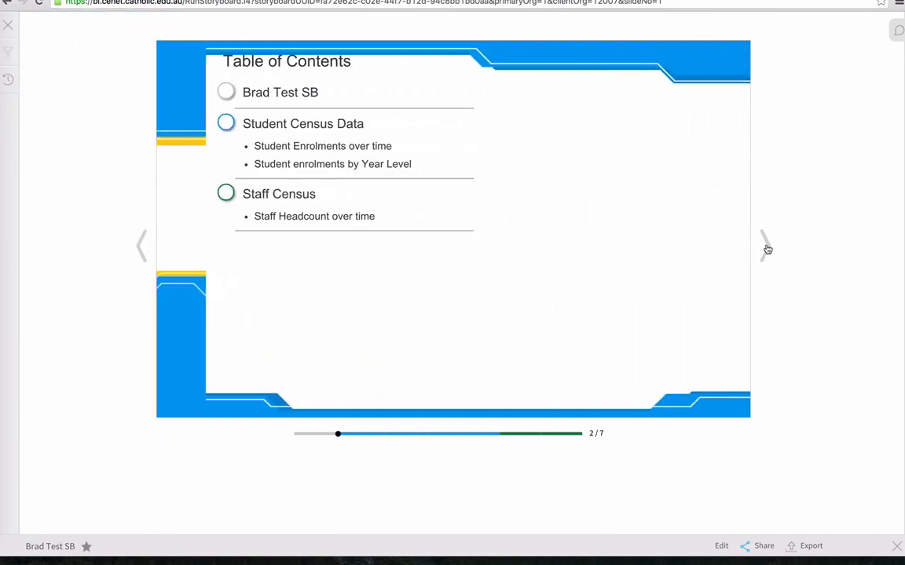
click(766, 245)
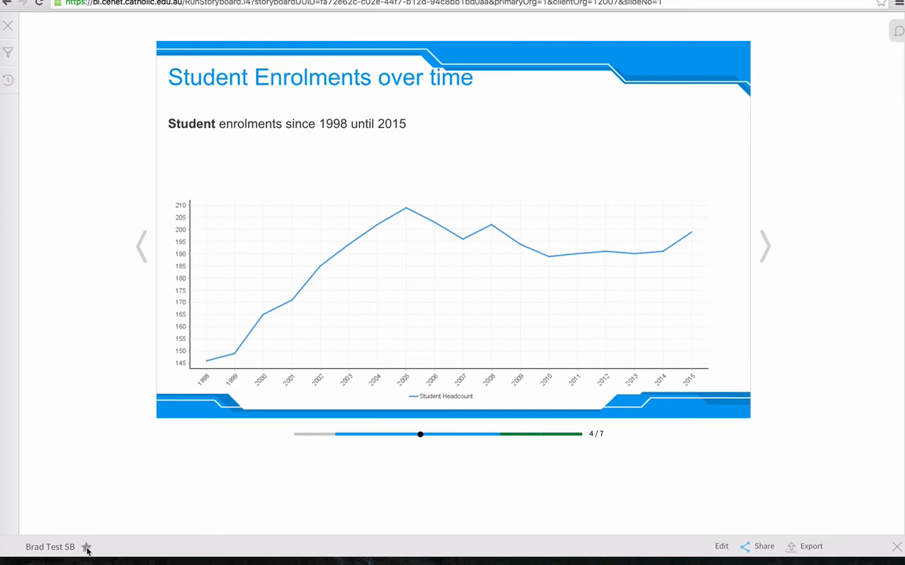
Start sharing the storyboard by distribution and add a colleague as the recipient.
click(760, 547)
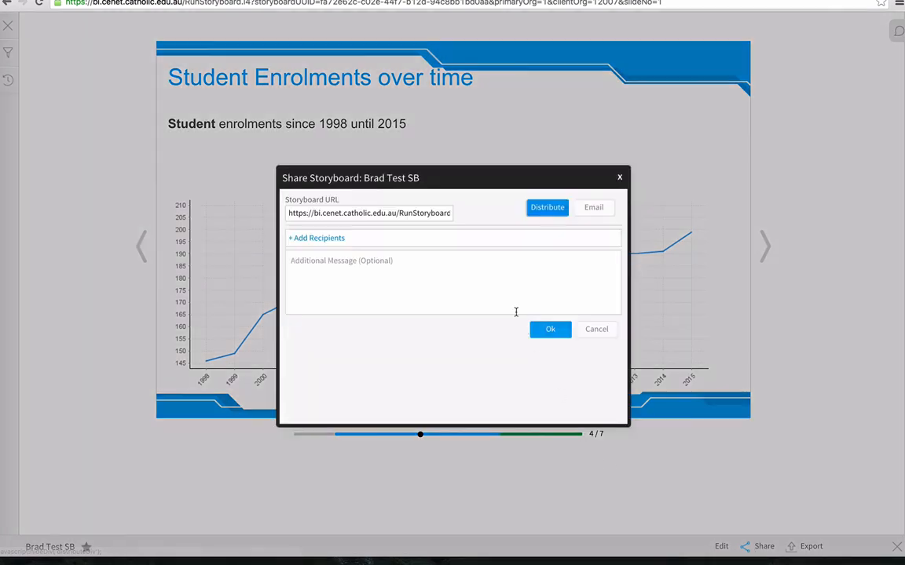
click(344, 239)
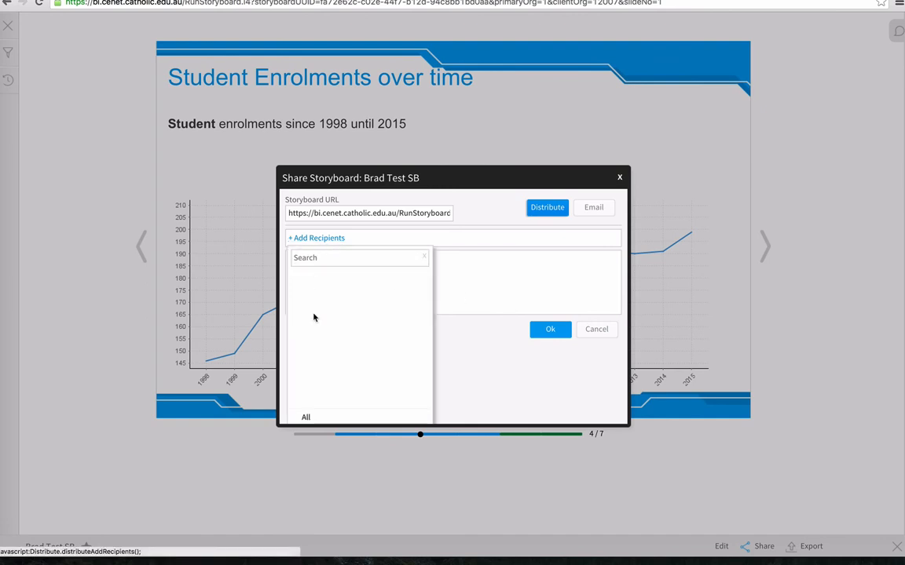
click(343, 261)
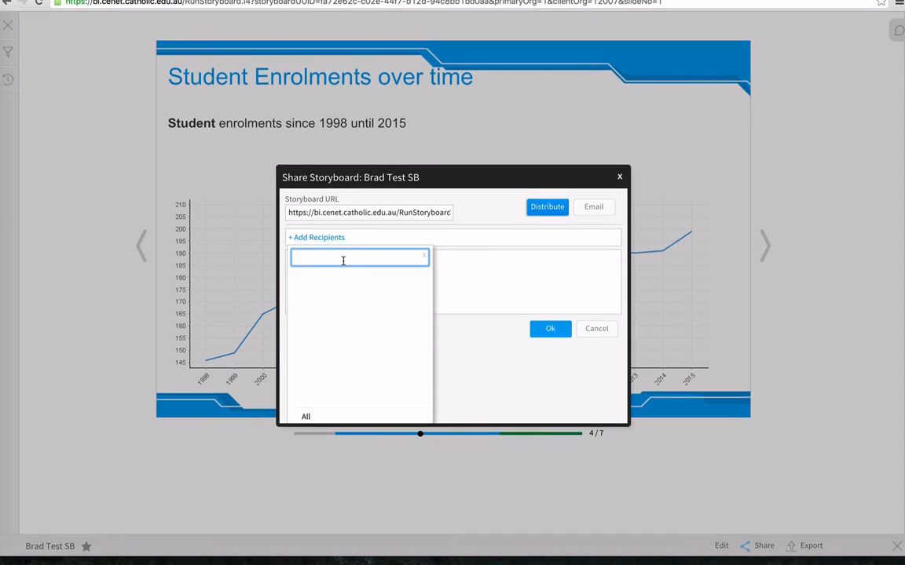
text(da)
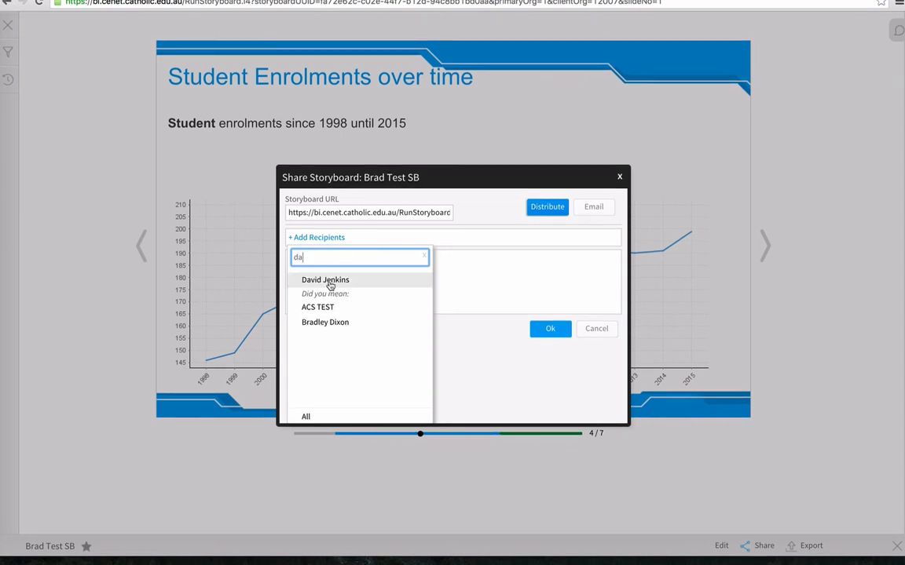
click(330, 283)
click(331, 287)
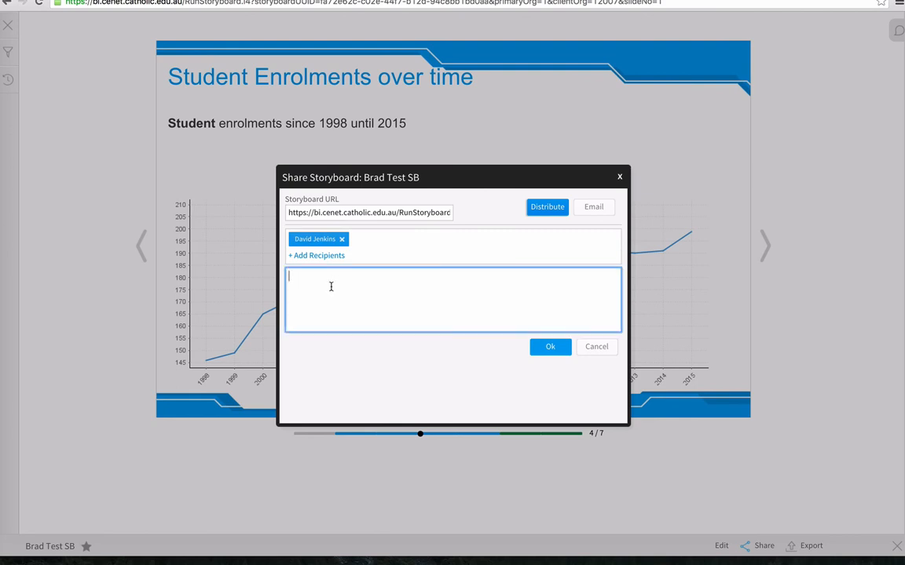
Write a greeting and the message "Please look at this story board I put together", then cancel the share.
text(Hi David,)
key(Return)
key(Return)
text(Please look at this story board I put )
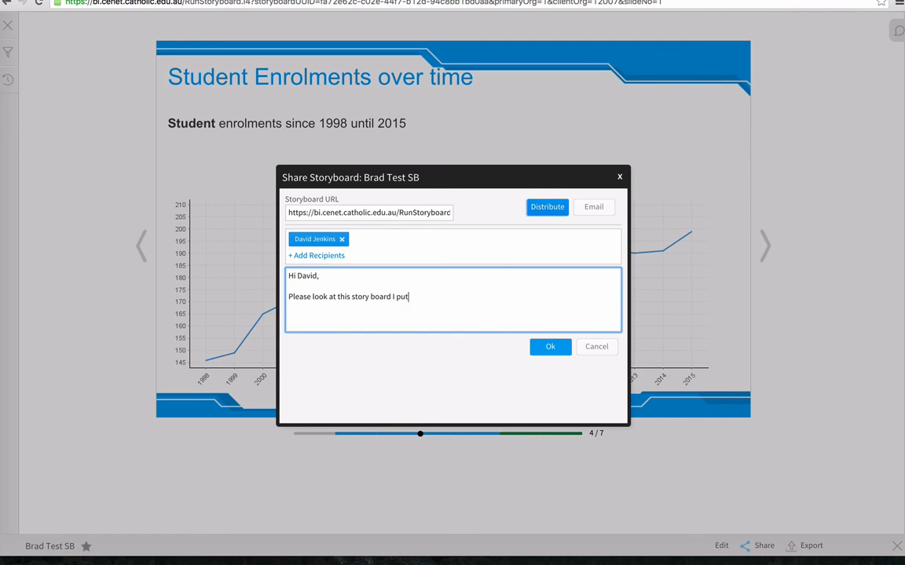
text(together)
click(599, 347)
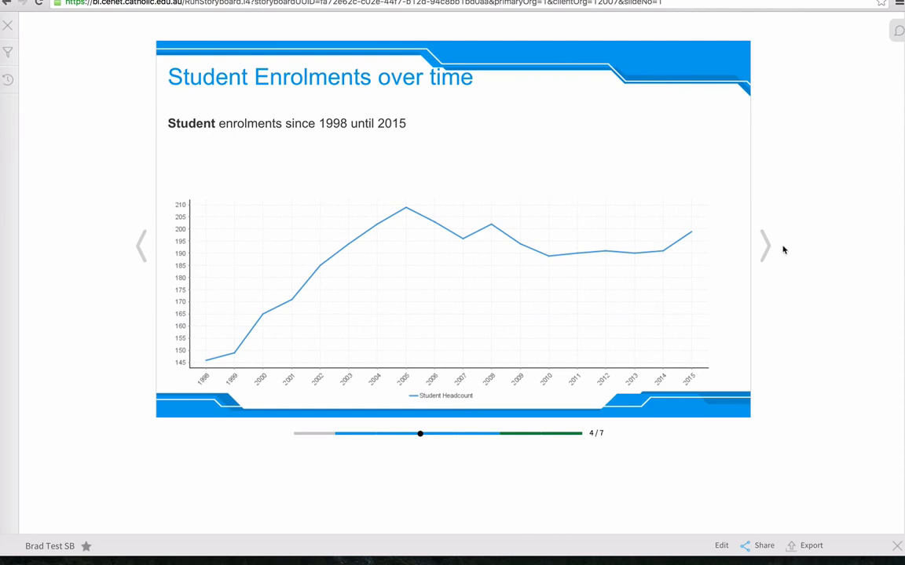
Export the storyboard to PDF without comments and open the downloaded file.
click(809, 547)
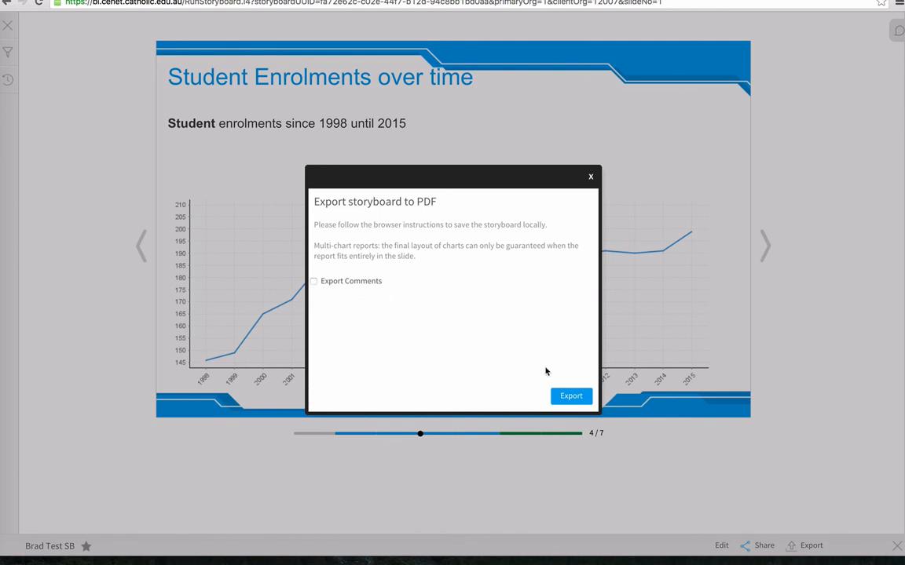
click(572, 396)
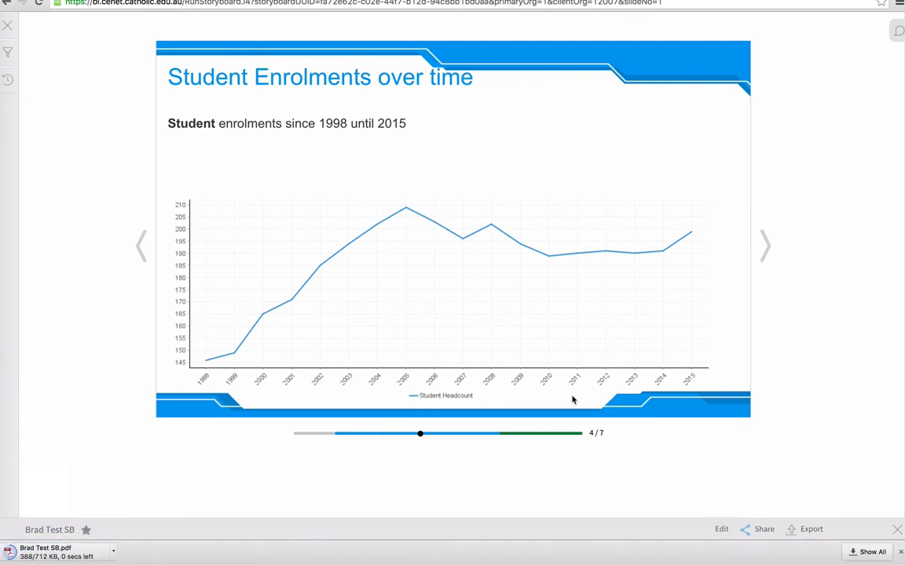
click(63, 553)
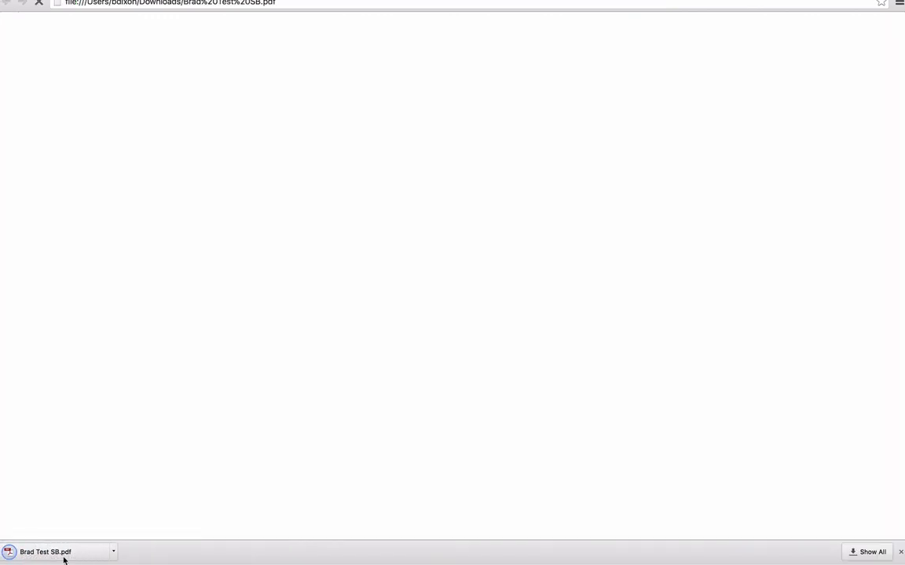